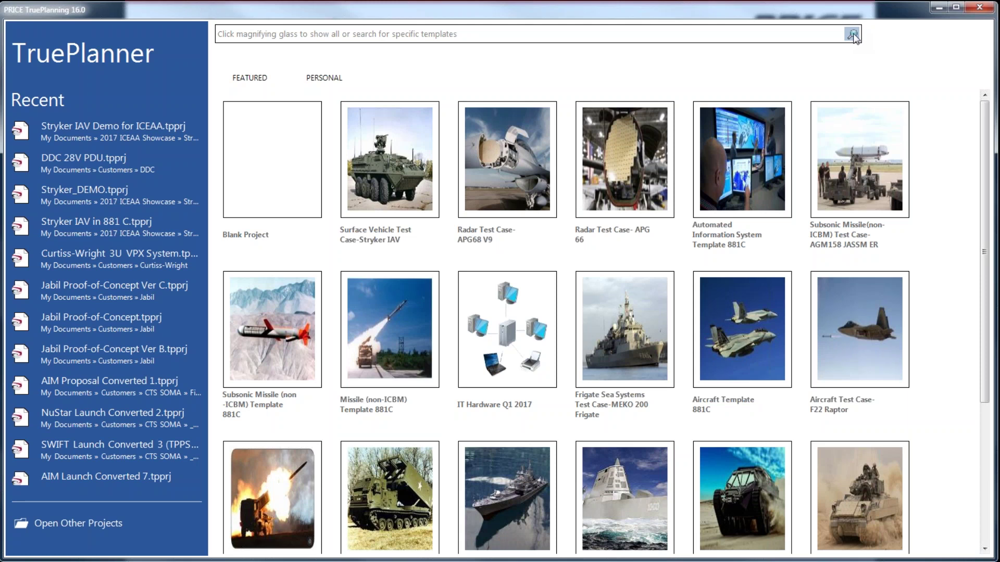
Create a project from the Surface Vehicle category template Surface Vehicle Test Case-Stryker IAV.
{"action": "left_click", "coordinate": [852, 35]}
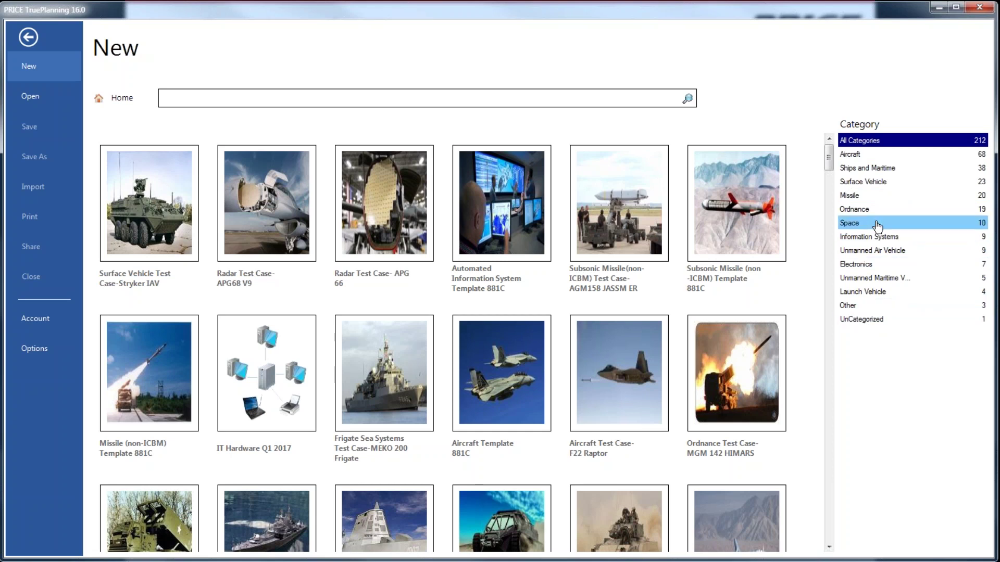
{"action": "left_click", "coordinate": [885, 184]}
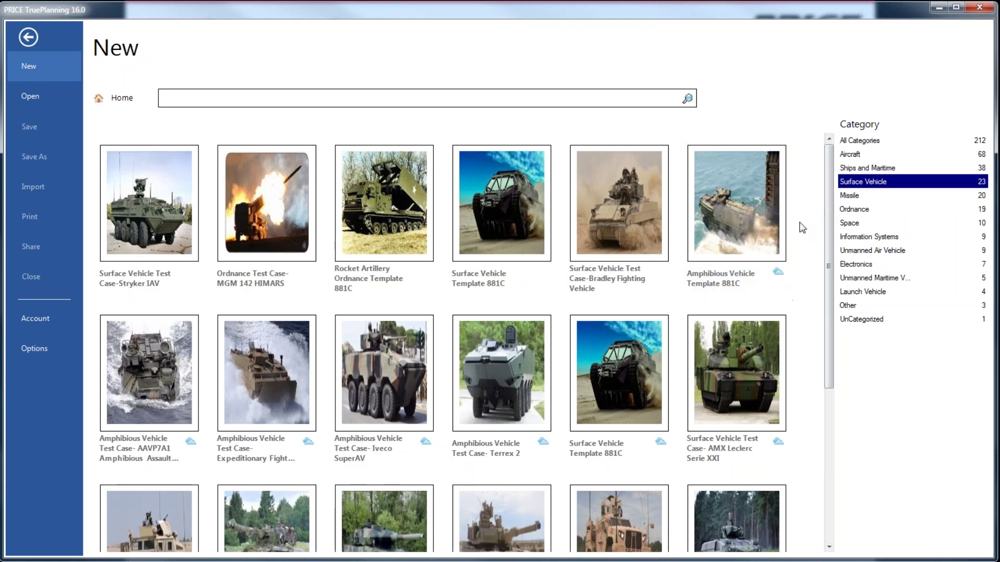
{"action": "left_click_drag", "start_coordinate": [829, 215], "coordinate": [793, 123]}
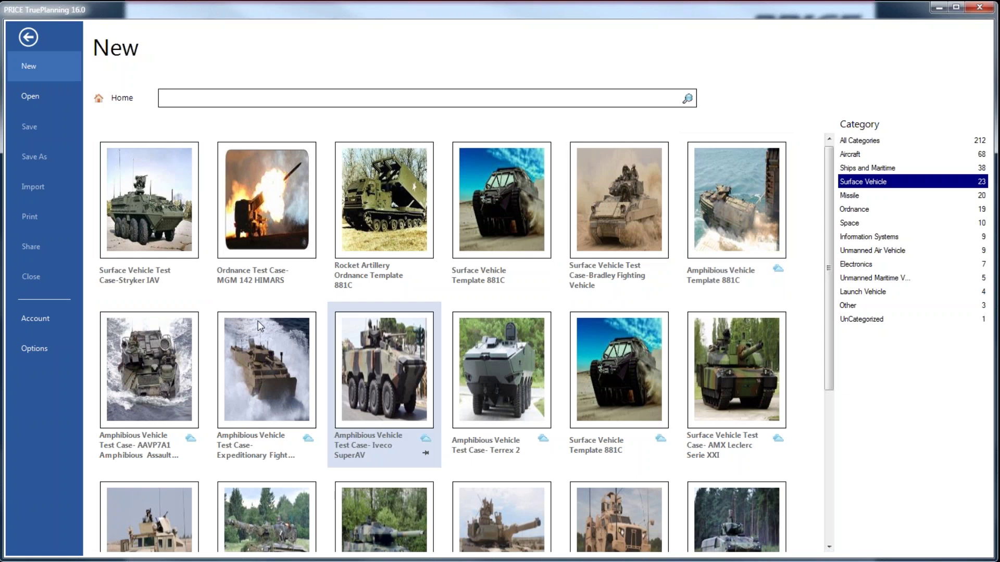
{"action": "left_click", "coordinate": [154, 222]}
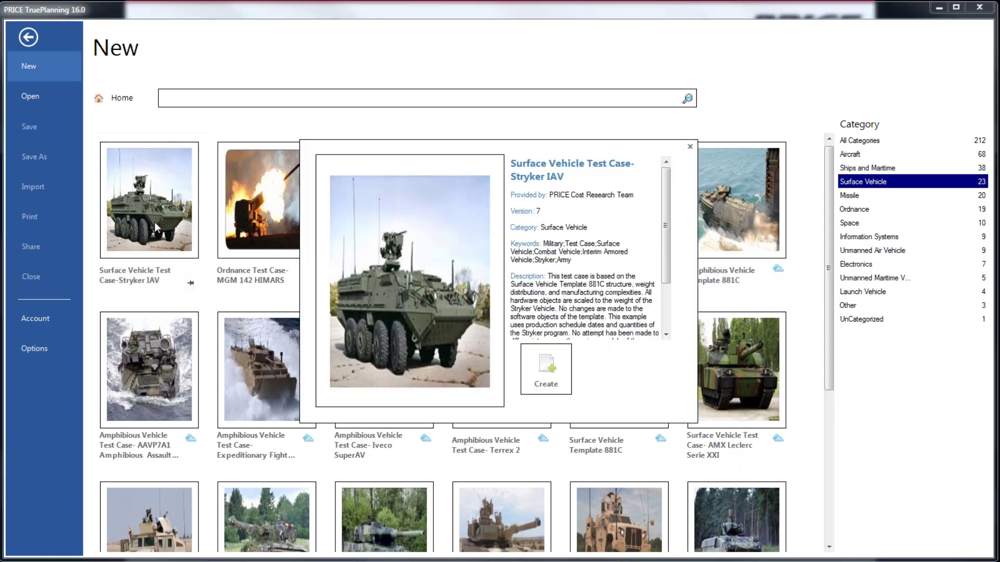
{"action": "left_click", "coordinate": [549, 374]}
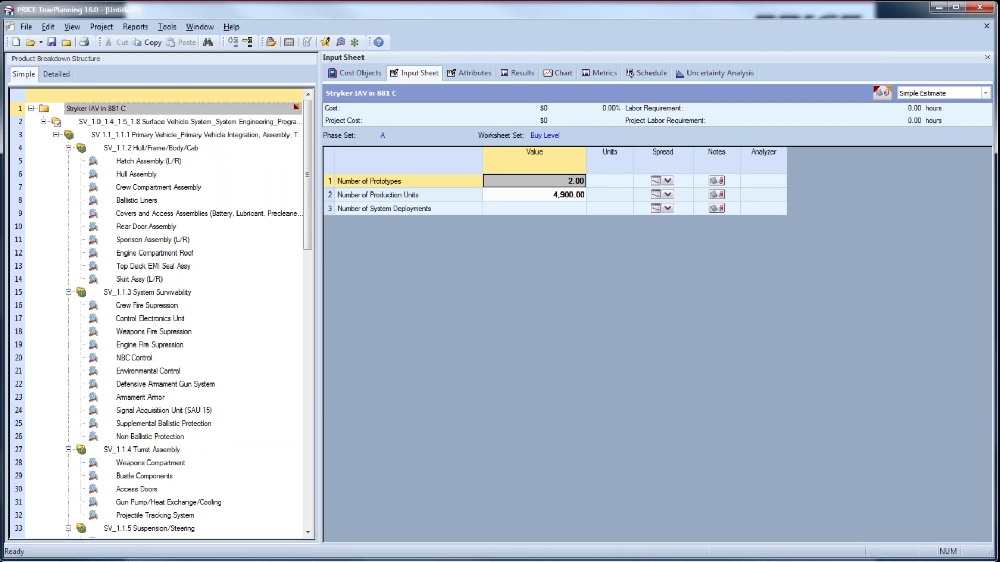
View the cost object properties of Stryker IAV in 881 C and dismiss them without changes.
{"action": "right_click", "coordinate": [109, 110]}
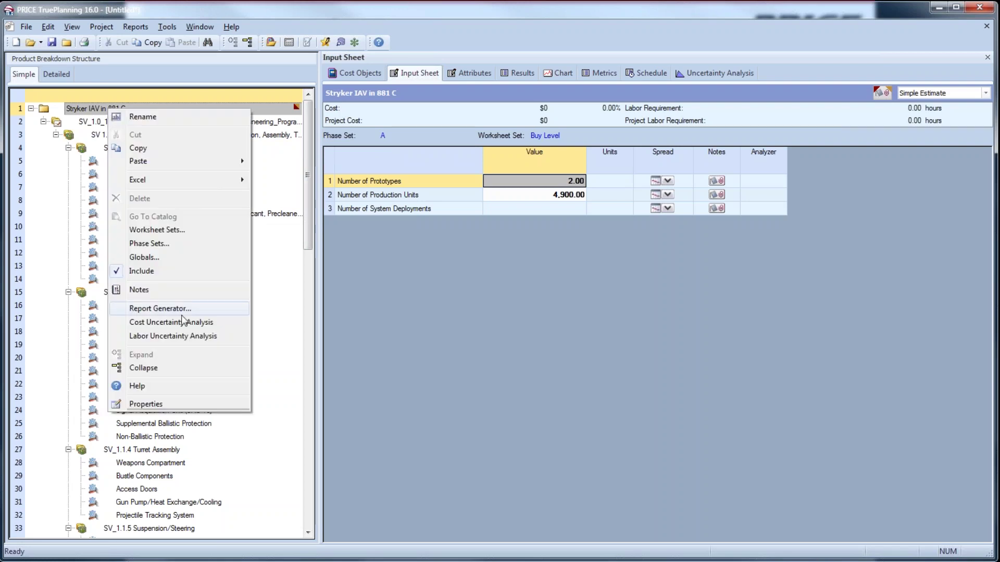
{"action": "left_click", "coordinate": [169, 407]}
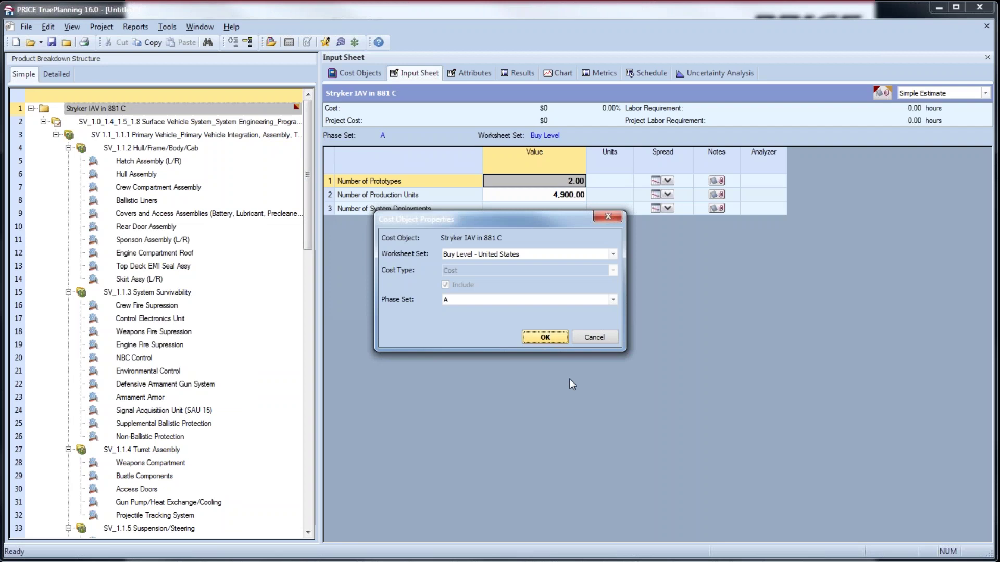
{"action": "left_click", "coordinate": [603, 339]}
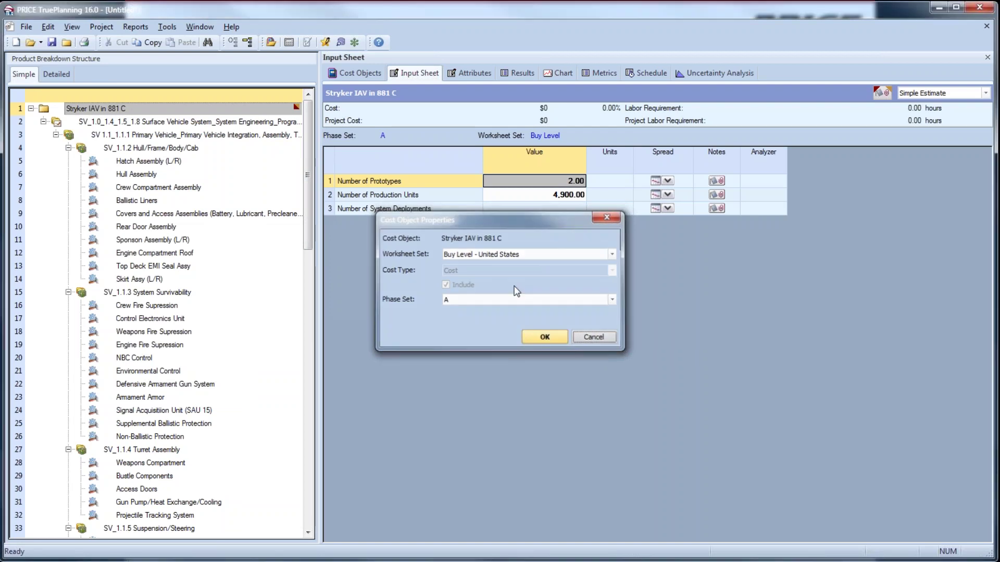
Open the notes of Stryker IAV in 881 C and view the attached Stryker - Wikipedia, the free encyclopedia.pdf.
{"action": "right_click", "coordinate": [149, 110]}
{"action": "left_click", "coordinate": [184, 293]}
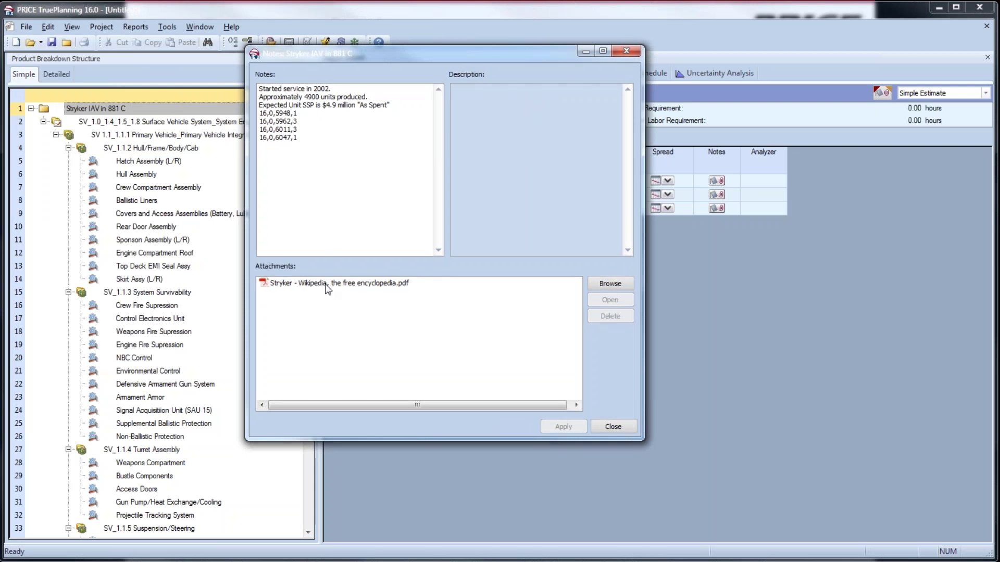
{"action": "left_click", "coordinate": [404, 286]}
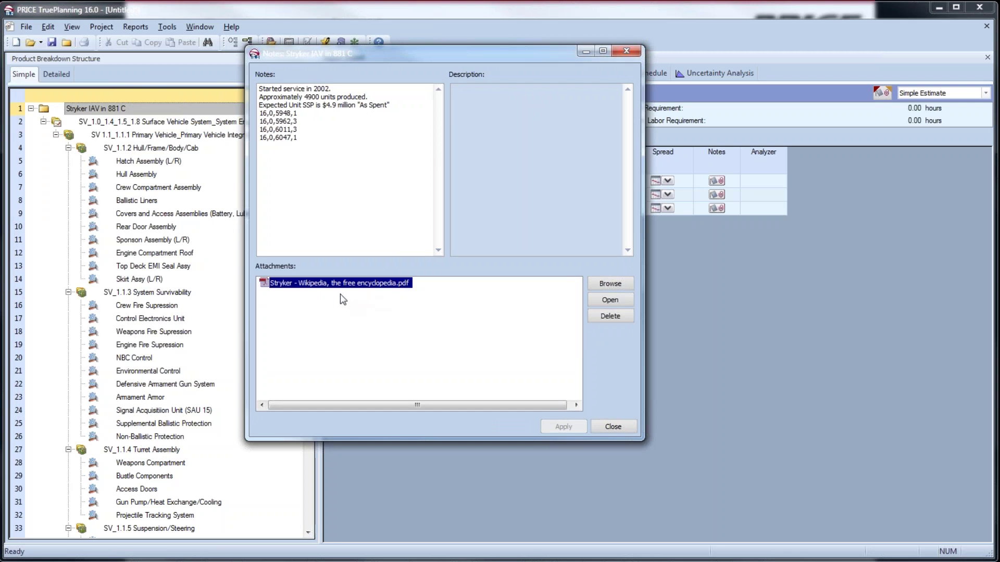
{"action": "left_click", "coordinate": [601, 298]}
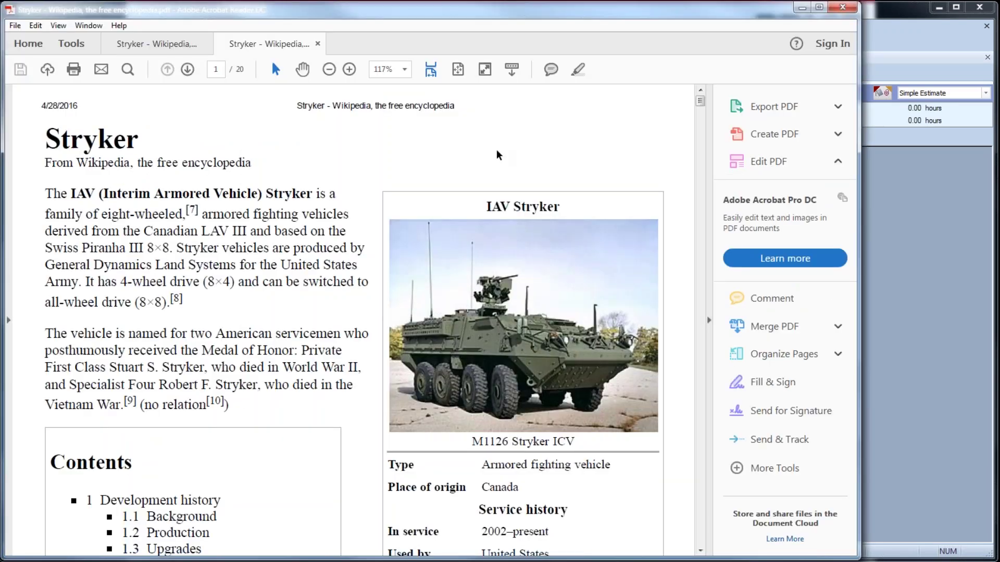
Read the Stryker PDF's specifications and development history, minimize it, and close the project notes without saving changes.
{"action": "scroll", "coordinate": [498, 155], "scroll_direction": "down", "scroll_amount": 3}
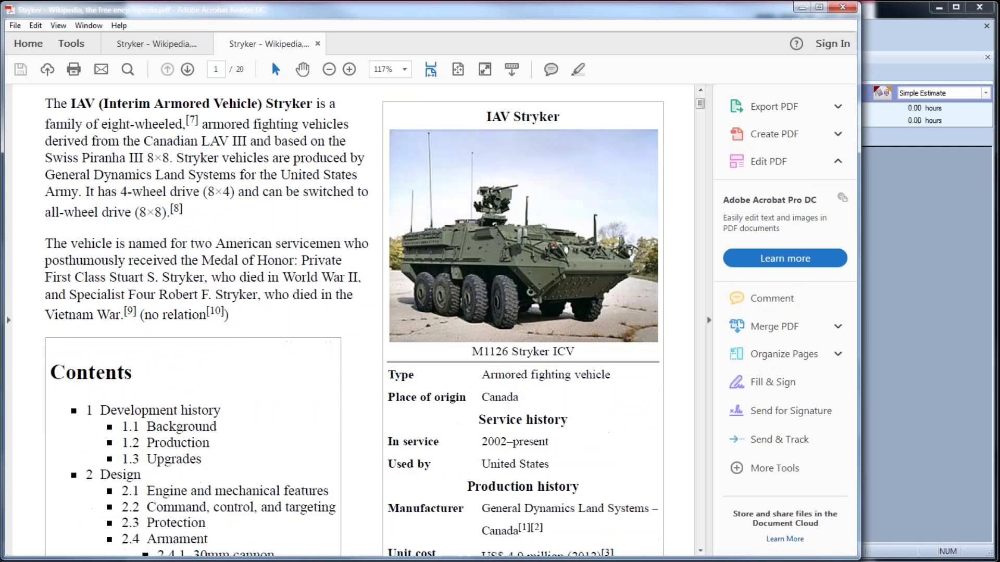
{"action": "scroll", "coordinate": [498, 156], "scroll_direction": "down", "scroll_amount": 10}
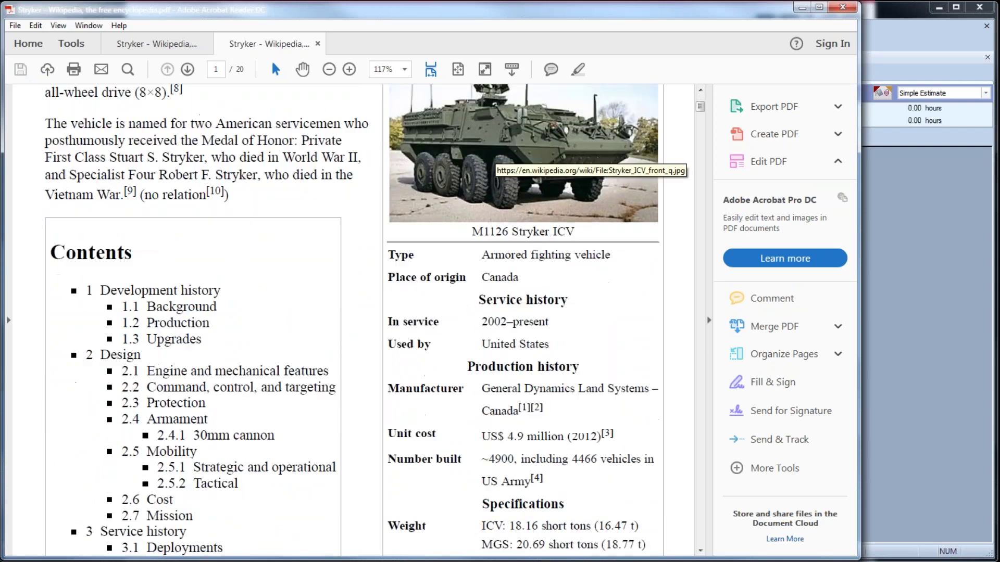
{"action": "scroll", "coordinate": [498, 156], "scroll_direction": "down", "scroll_amount": 12}
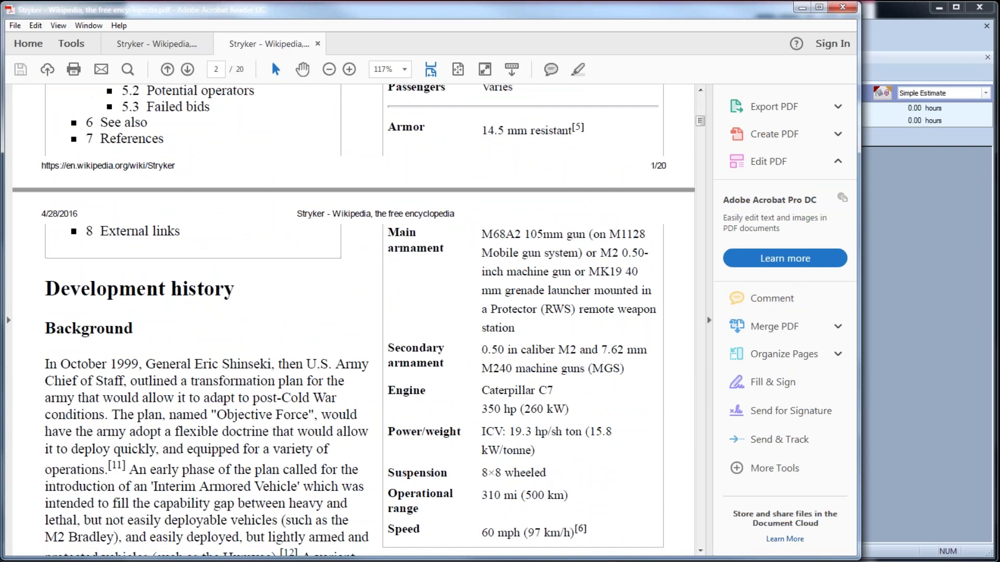
{"action": "scroll", "coordinate": [354, 318], "scroll_direction": "down", "scroll_amount": 5}
{"action": "scroll", "coordinate": [354, 317], "scroll_direction": "down", "scroll_amount": 12}
{"action": "scroll", "coordinate": [354, 318], "scroll_direction": "down", "scroll_amount": 6}
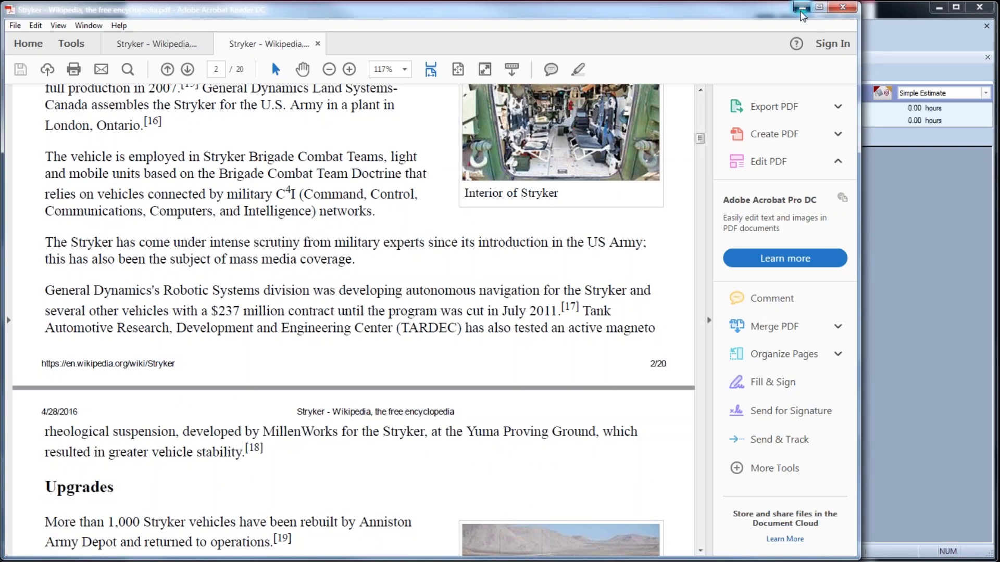
{"action": "left_click", "coordinate": [801, 8]}
{"action": "left_click", "coordinate": [618, 427]}
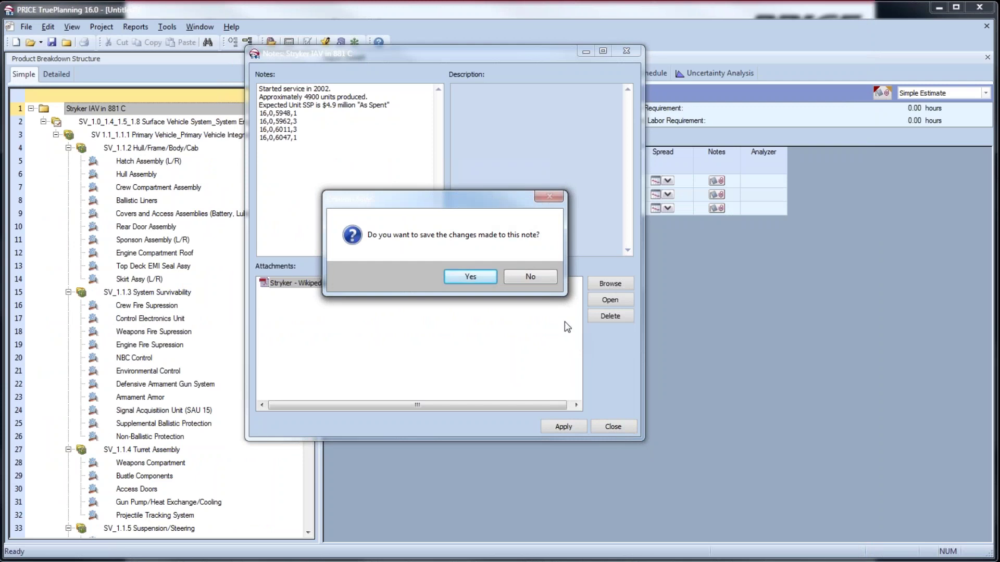
{"action": "left_click", "coordinate": [533, 274]}
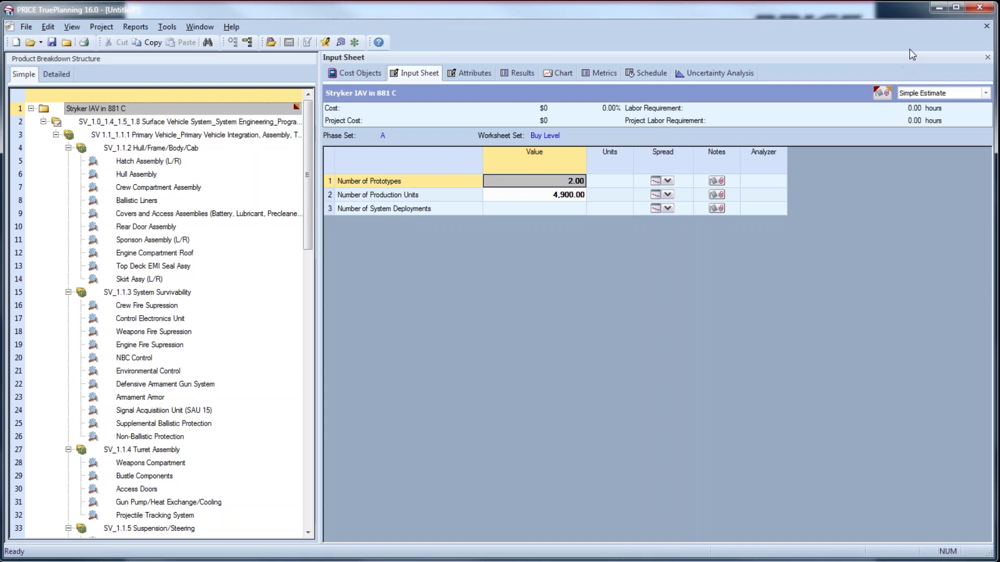
Close the untitled Stryker project and exit the program.
{"action": "left_click", "coordinate": [979, 8]}
{"action": "left_click", "coordinate": [561, 317]}
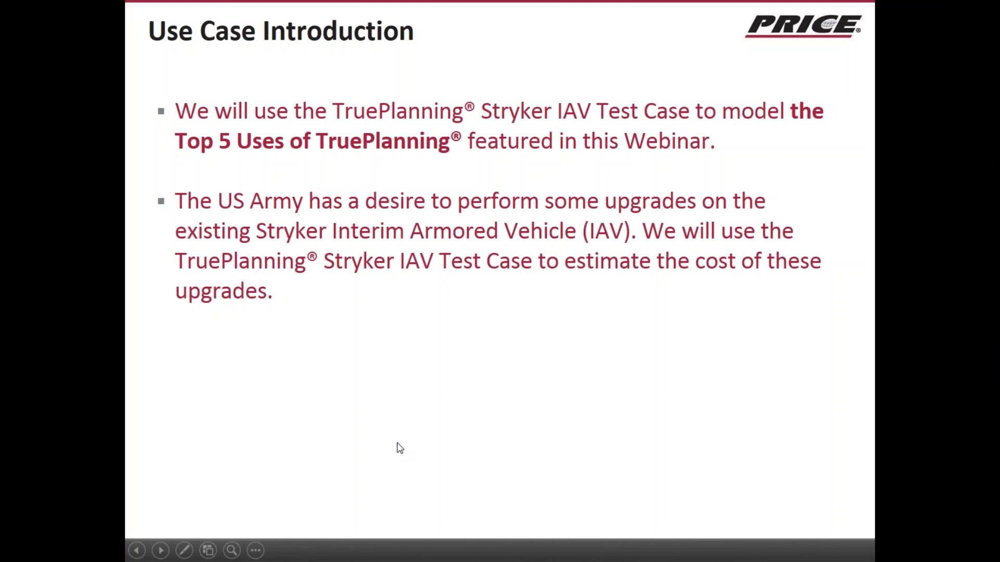
{"action": "key", "text": "Right"}
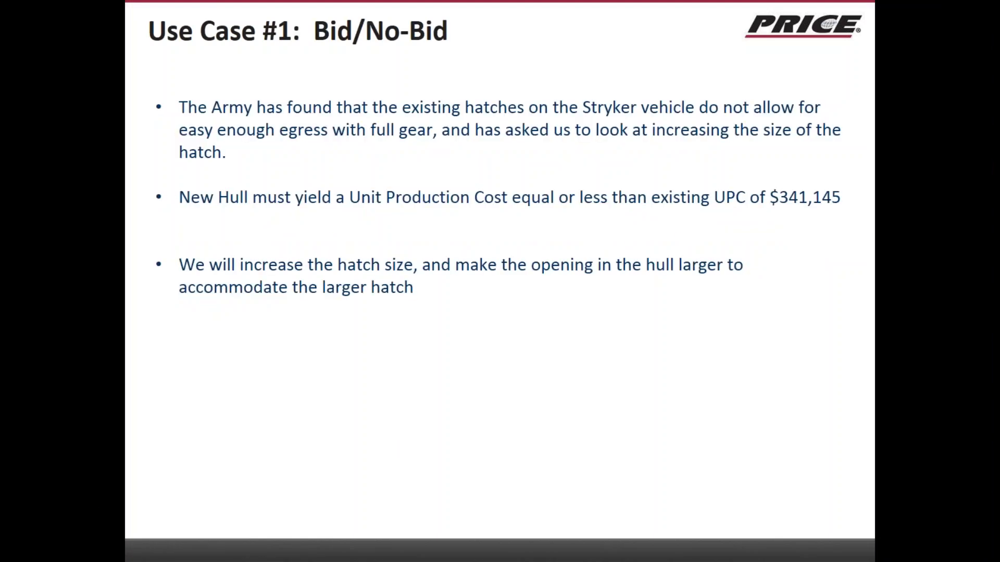
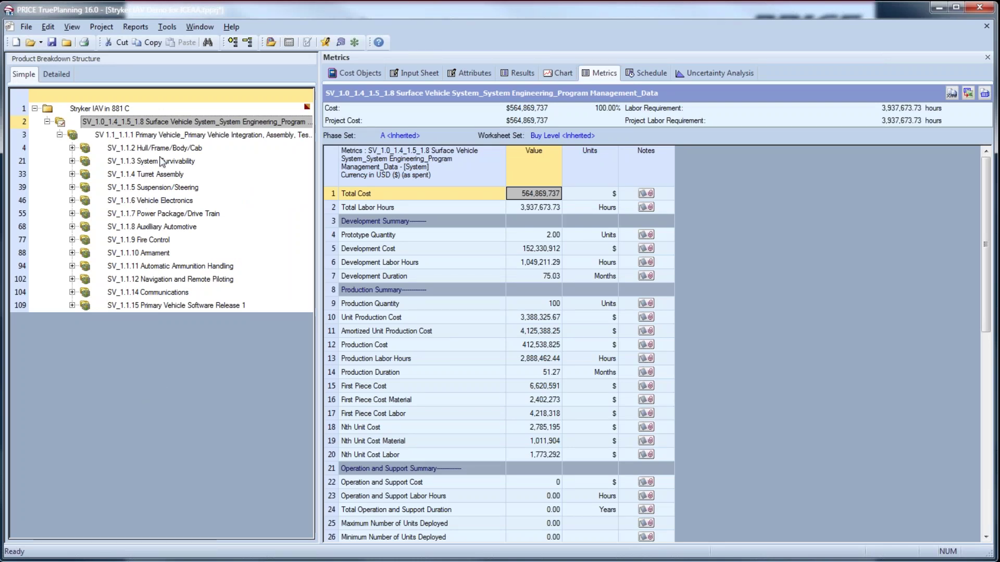
Expand SV_1.1.2 Hull/Frame/Body/Cab and examine the Unit Production Cost in its metrics.
{"action": "left_click", "coordinate": [72, 148]}
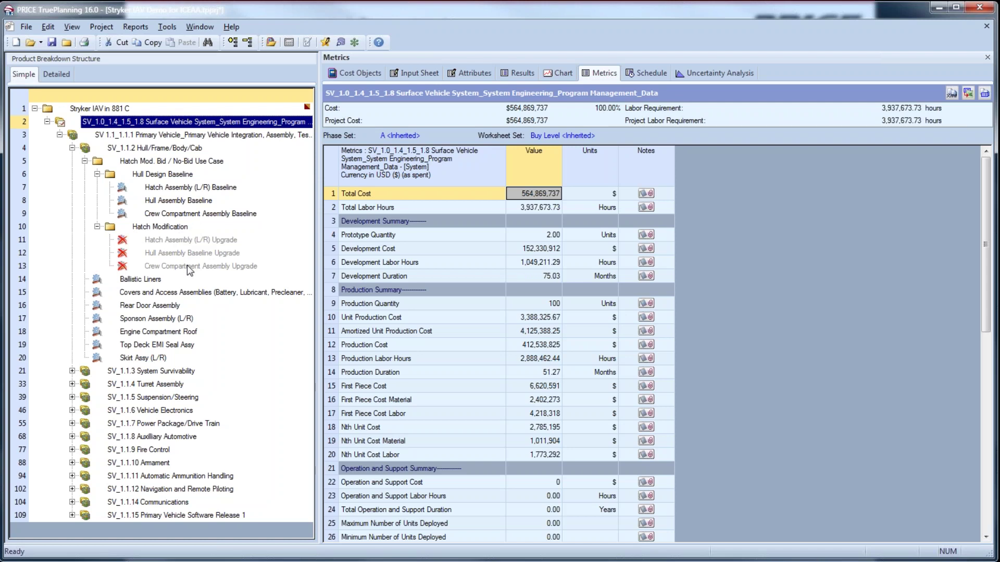
{"action": "left_click", "coordinate": [151, 150]}
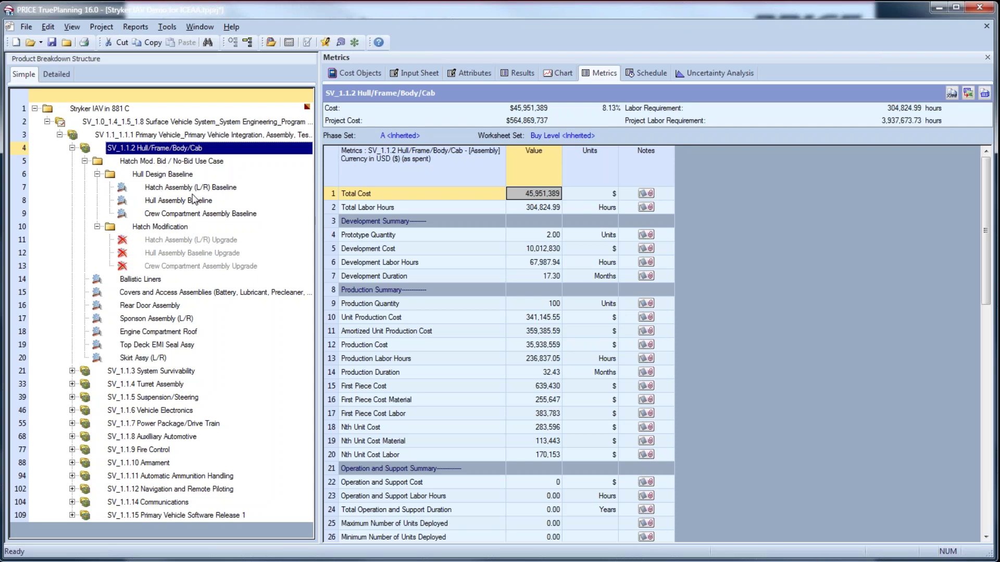
{"action": "left_click", "coordinate": [416, 318]}
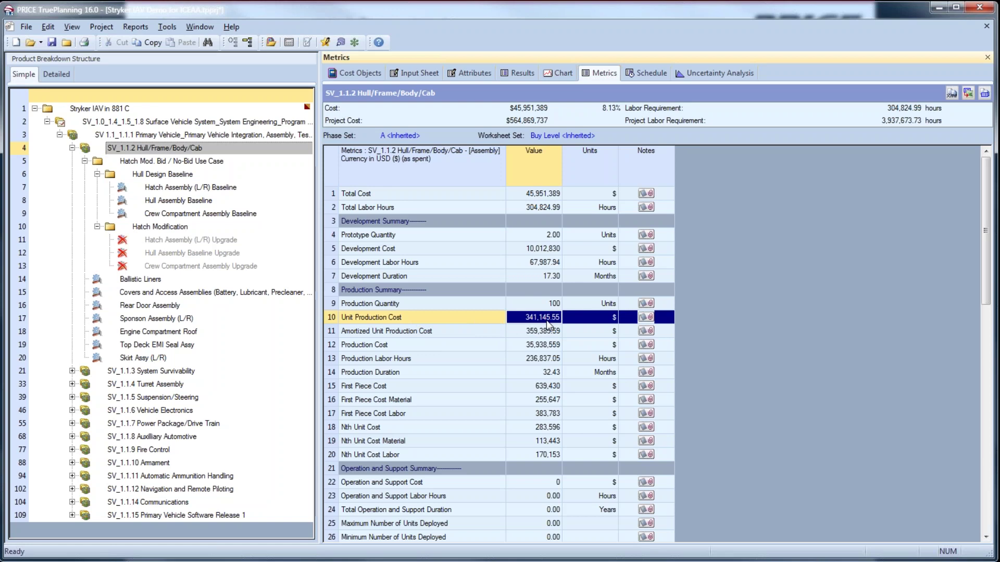
Include Hatch Assembly (L/R) Upgrade in the recalculated estimate and display its input sheet.
{"action": "right_click", "coordinate": [165, 241]}
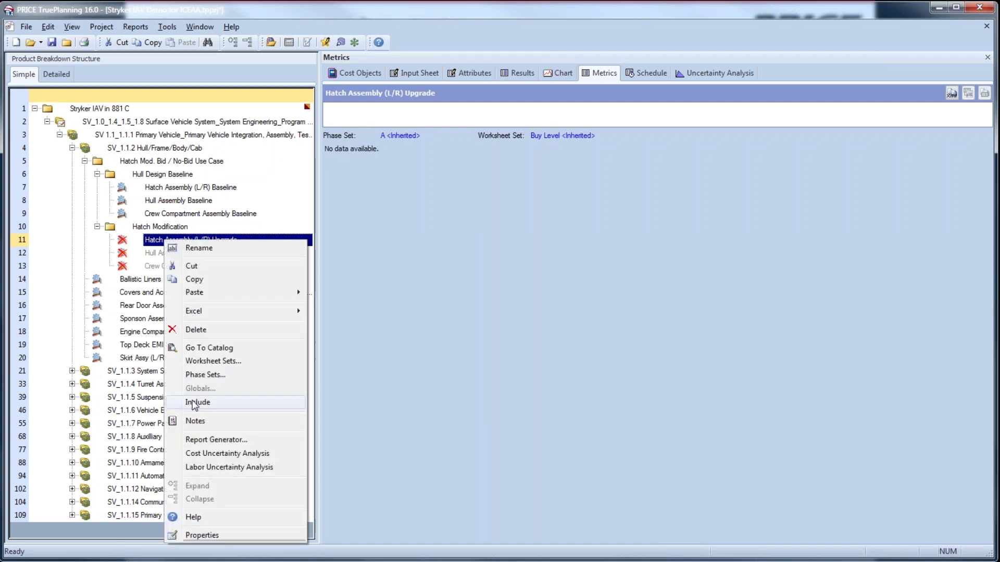
{"action": "left_click", "coordinate": [193, 401]}
{"action": "key", "text": "F9"}
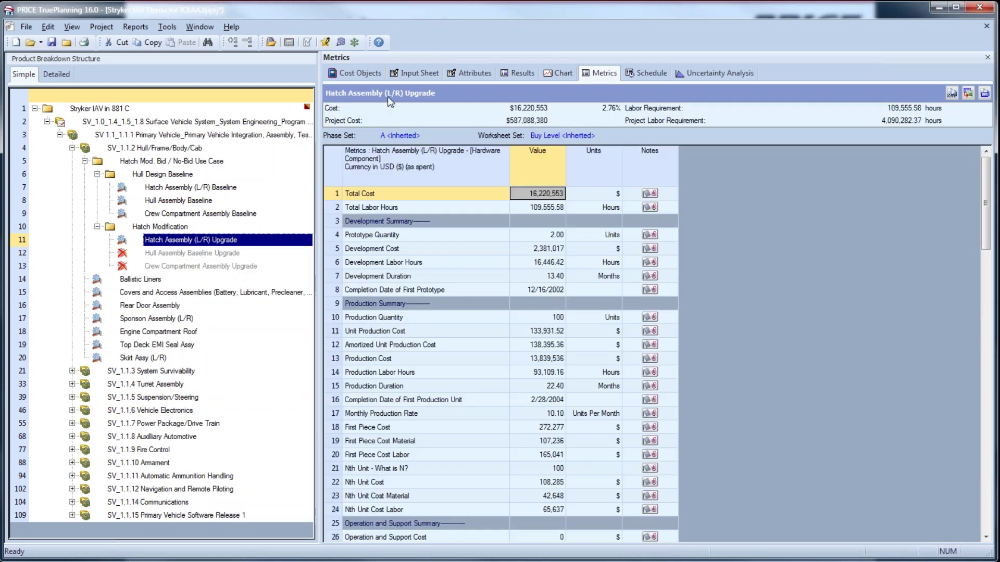
{"action": "left_click", "coordinate": [408, 75]}
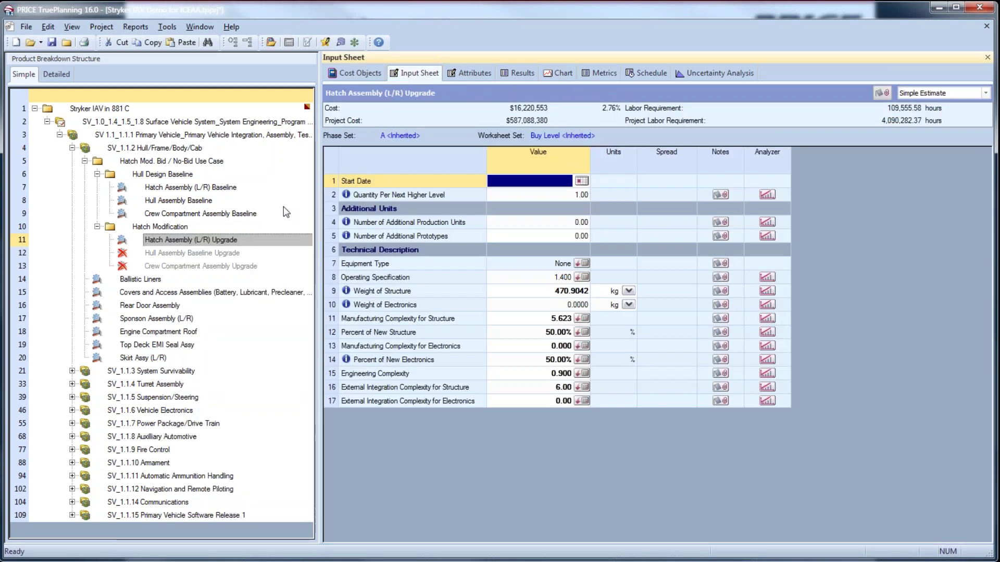
Include Hull Assembly Baseline Upgrade and Crew Compartment Assembly Upgrade in the estimate and recalculate the project.
{"action": "left_click", "coordinate": [165, 254]}
{"action": "right_click", "coordinate": [164, 255]}
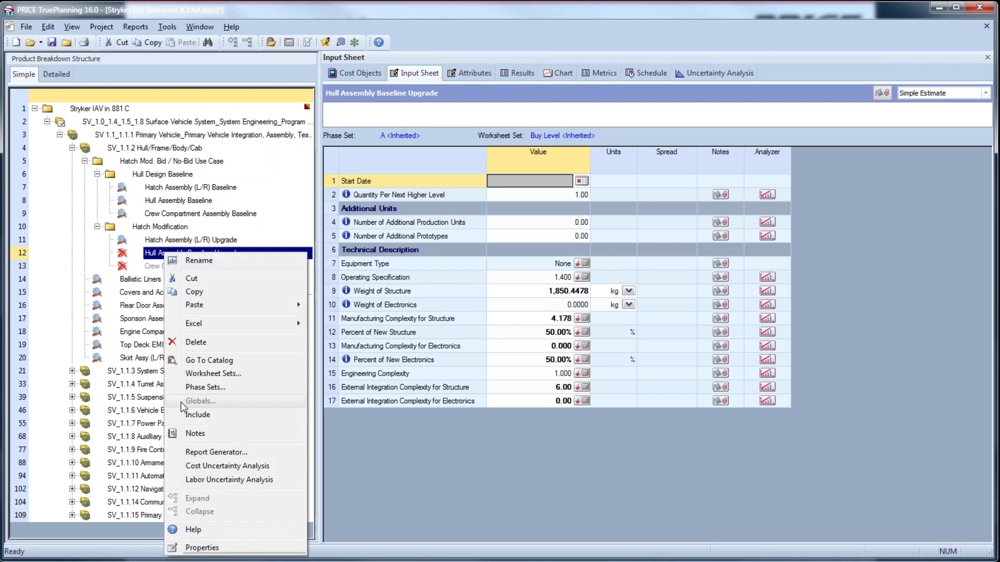
{"action": "left_click", "coordinate": [190, 415]}
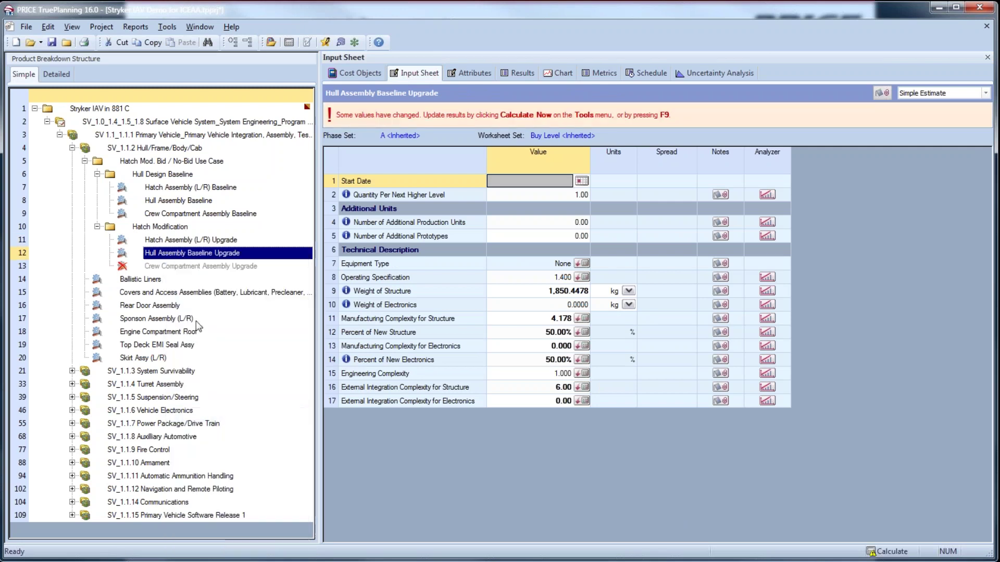
{"action": "left_click", "coordinate": [190, 272]}
{"action": "right_click", "coordinate": [190, 272]}
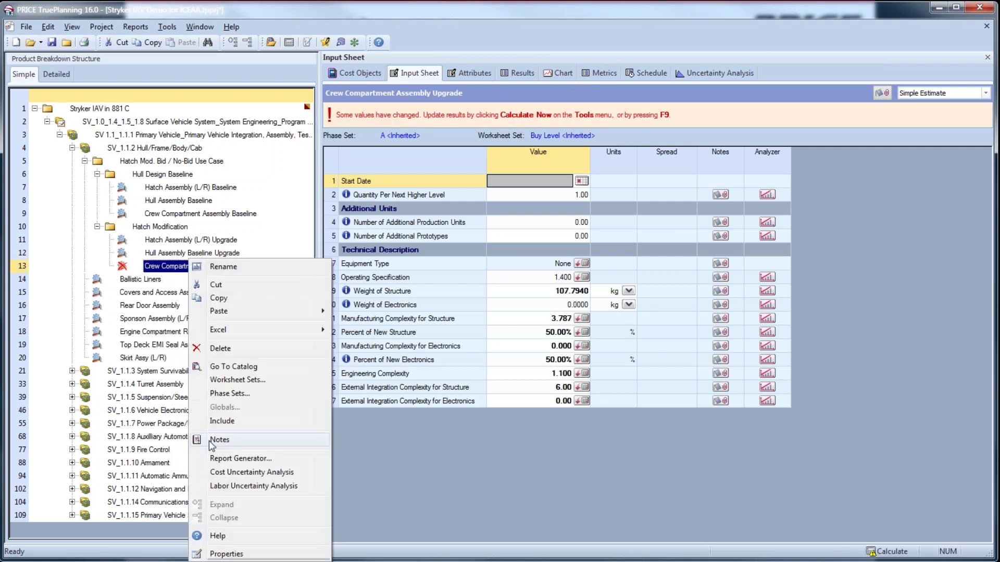
{"action": "left_click", "coordinate": [221, 421]}
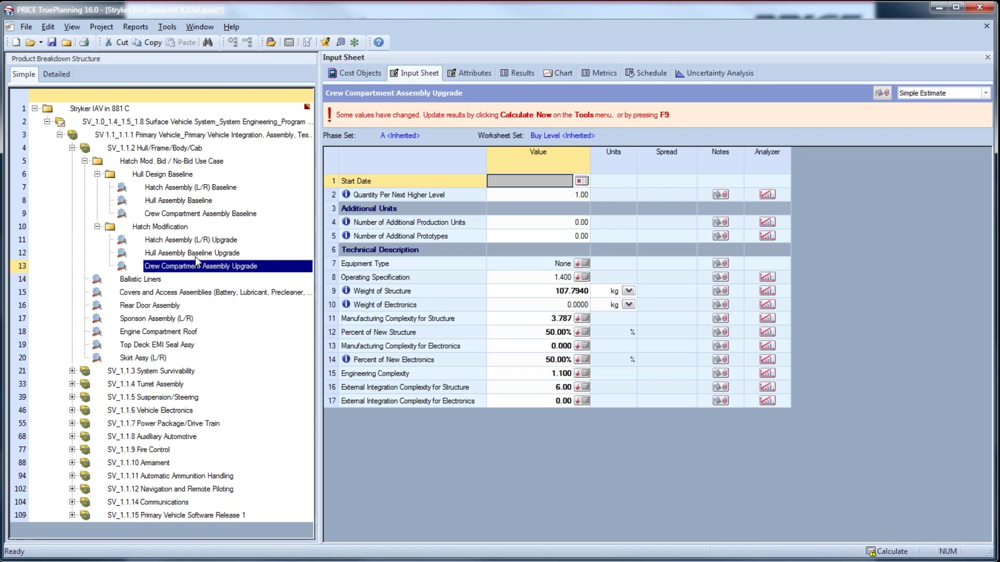
{"action": "key", "text": "F9"}
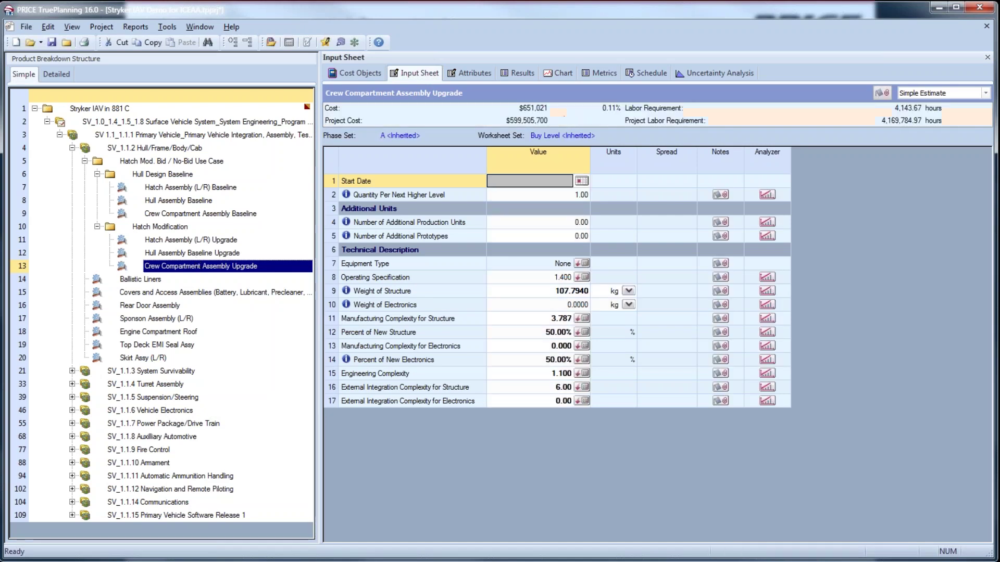
Compare the input sheets of the hatch and hull assembly baselines with those of their upgrade versions.
{"action": "left_click", "coordinate": [196, 188]}
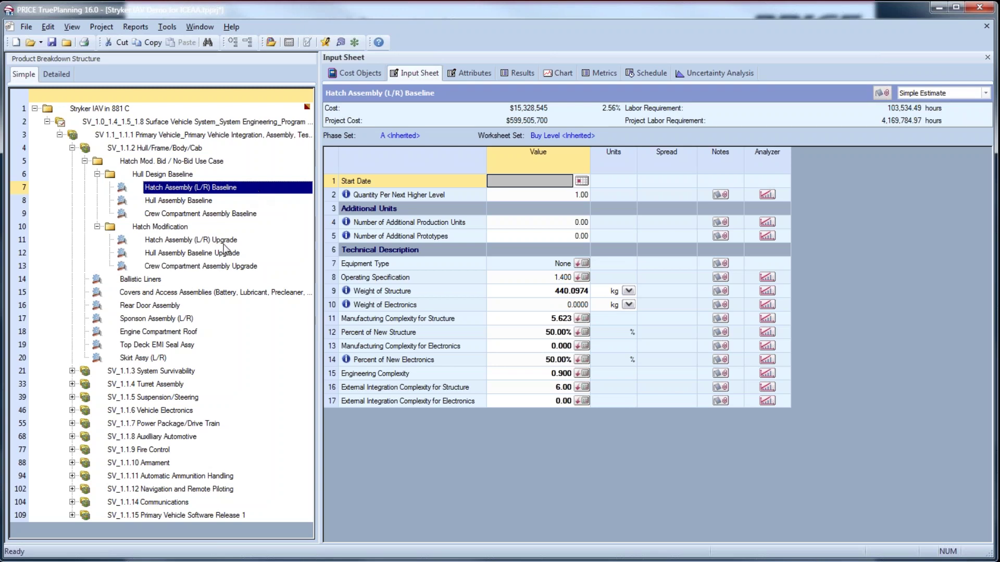
{"action": "left_click", "coordinate": [225, 240]}
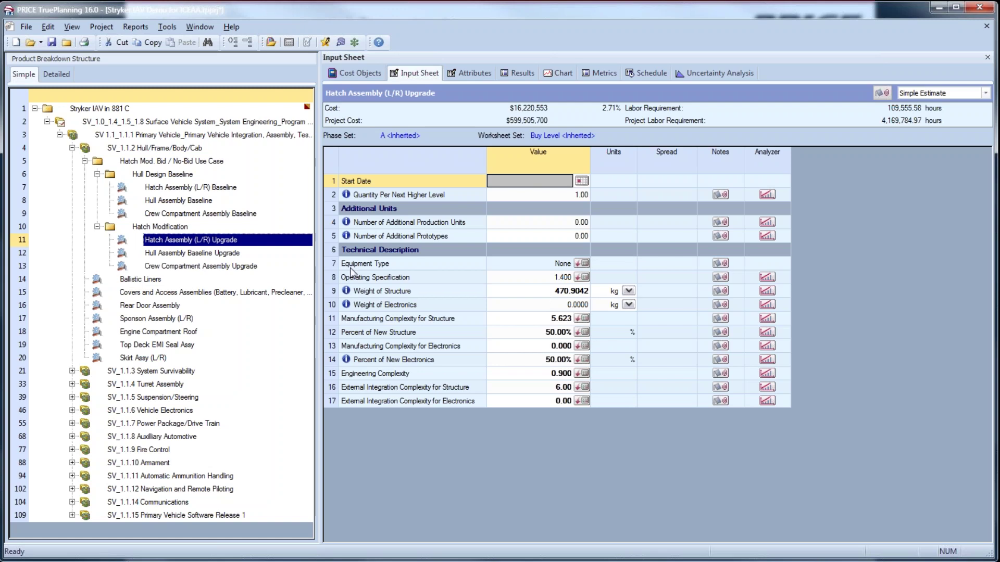
{"action": "left_click", "coordinate": [202, 203]}
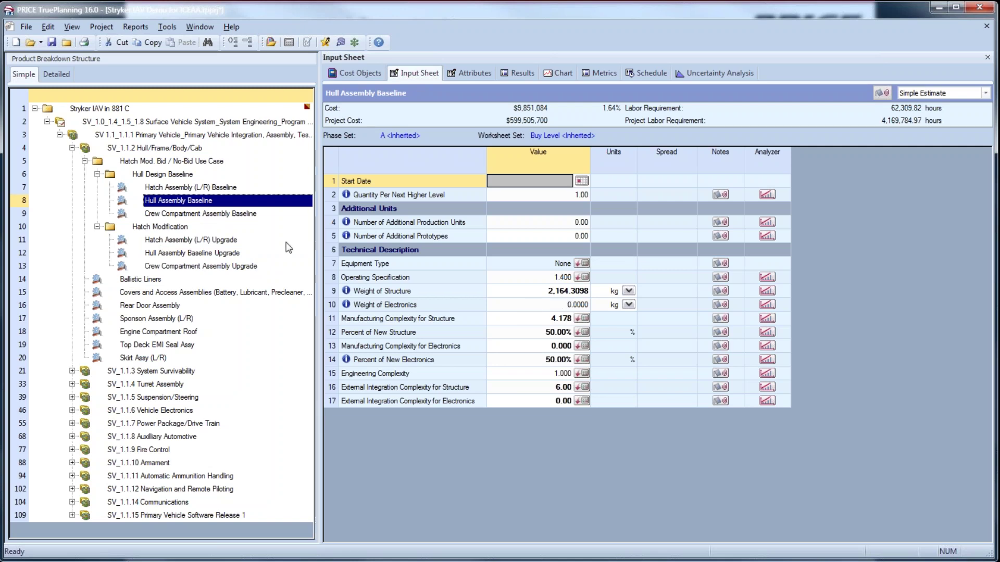
{"action": "left_click", "coordinate": [204, 255]}
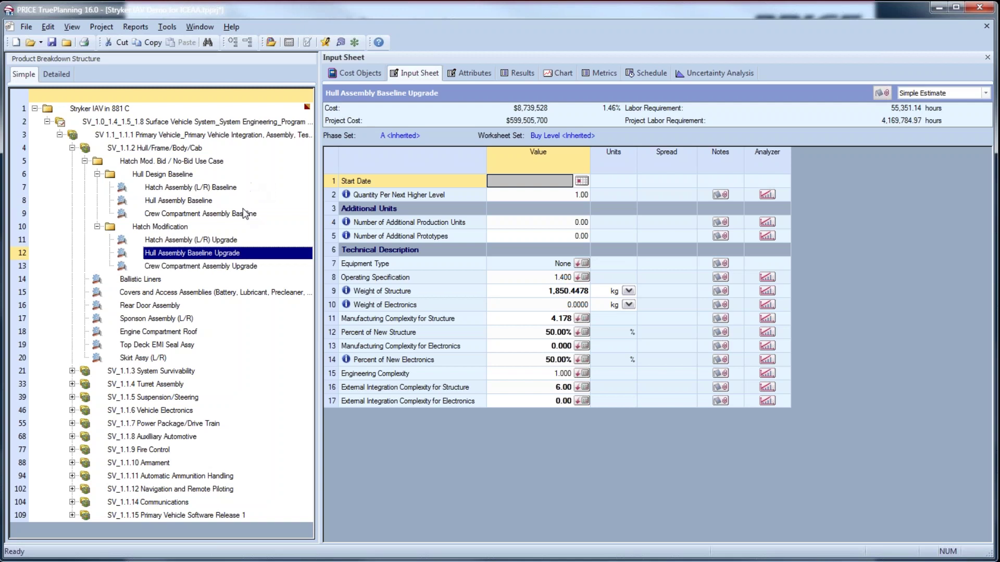
Compare the input sheet of Crew Compartment Assembly Baseline with that of Crew Compartment Assembly Upgrade.
{"action": "left_click", "coordinate": [237, 215]}
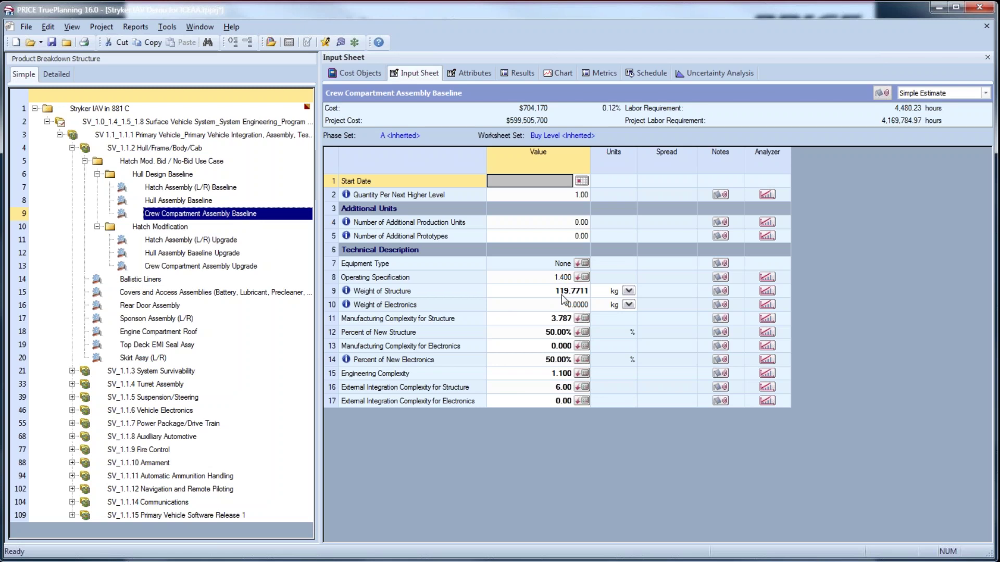
{"action": "left_click", "coordinate": [203, 266]}
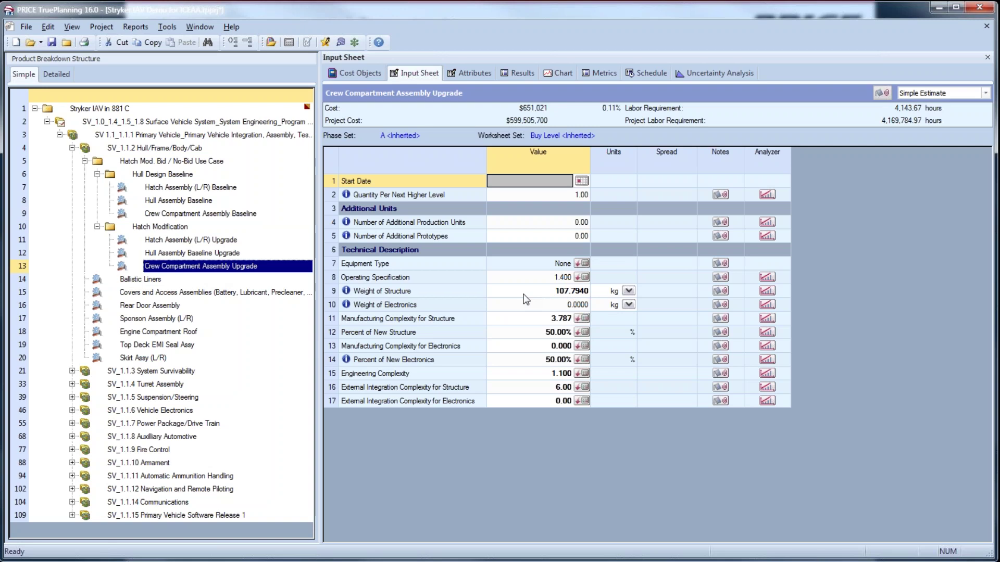
Exclude the Hatch Assembly (L/R), Hull Assembly and Crew Compartment Assembly baselines under Hull Design Baseline from the estimate.
{"action": "left_click", "coordinate": [167, 188]}
{"action": "right_click", "coordinate": [165, 188]}
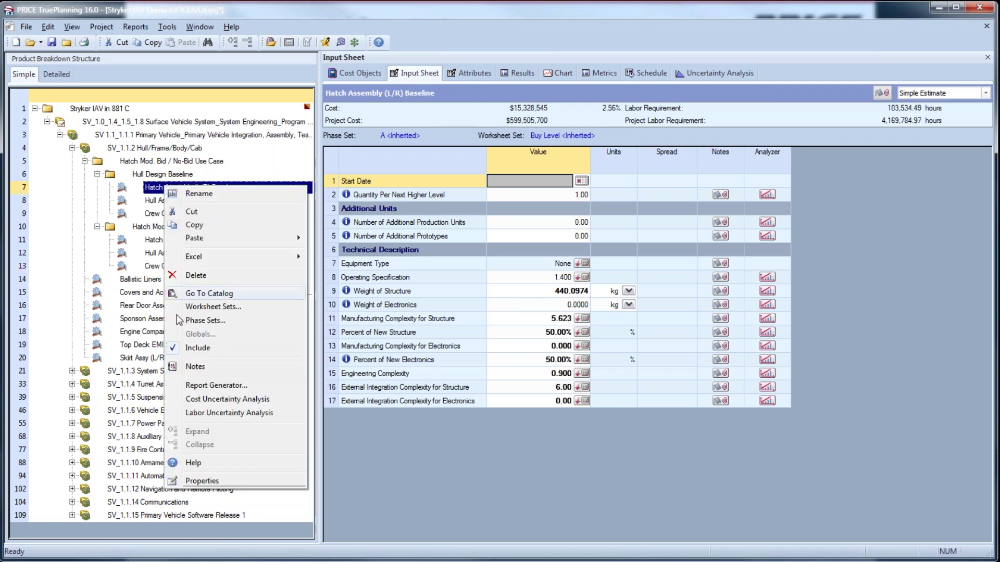
{"action": "left_click", "coordinate": [197, 348]}
{"action": "left_click", "coordinate": [166, 203]}
{"action": "right_click", "coordinate": [165, 204]}
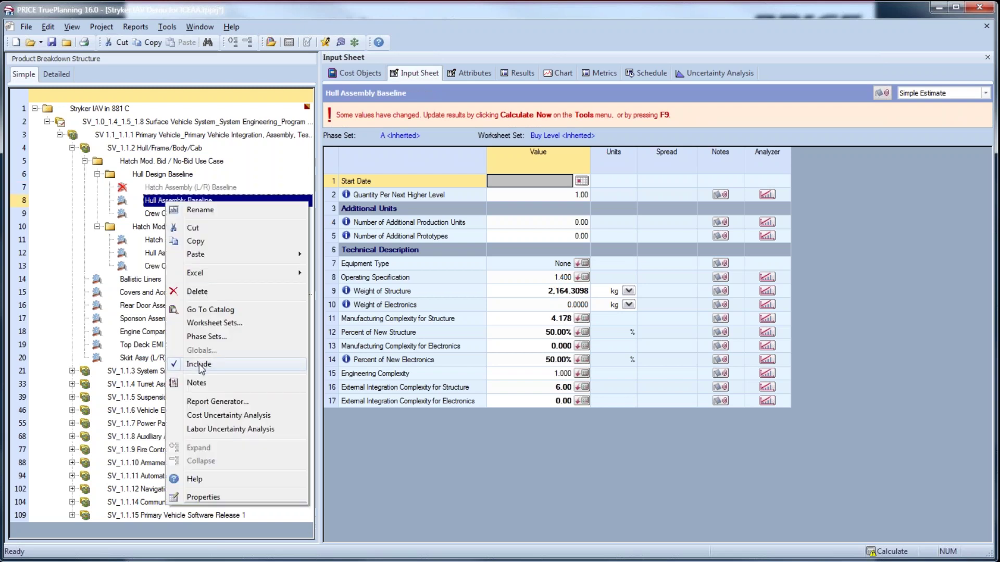
{"action": "left_click", "coordinate": [200, 364]}
{"action": "left_click", "coordinate": [177, 214]}
{"action": "right_click", "coordinate": [177, 213]}
{"action": "left_click", "coordinate": [208, 375]}
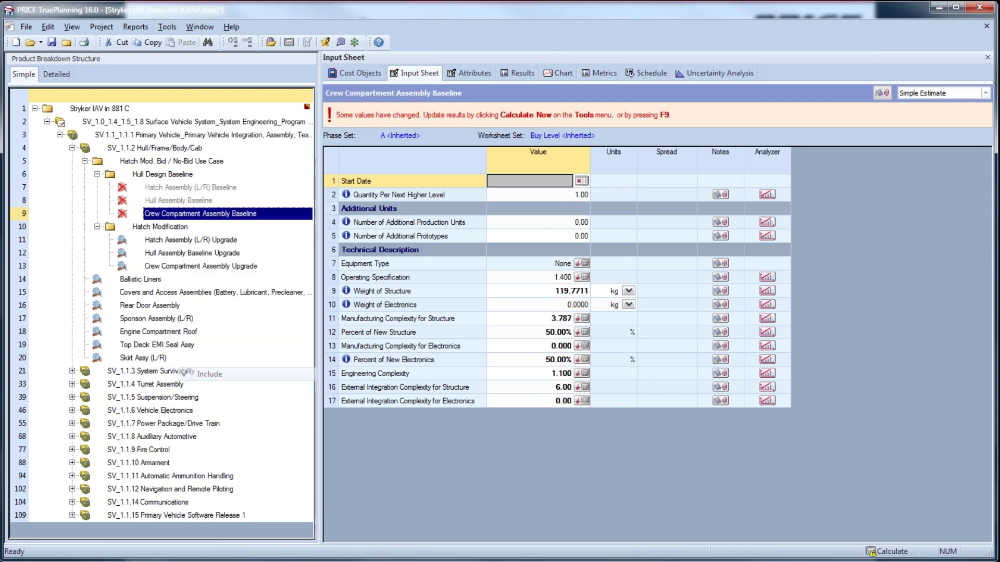
Recalculate the project and examine the Unit Production Cost in the metrics of SV_1.1.2 Hull/Frame/Body/Cab.
{"action": "left_click", "coordinate": [152, 150]}
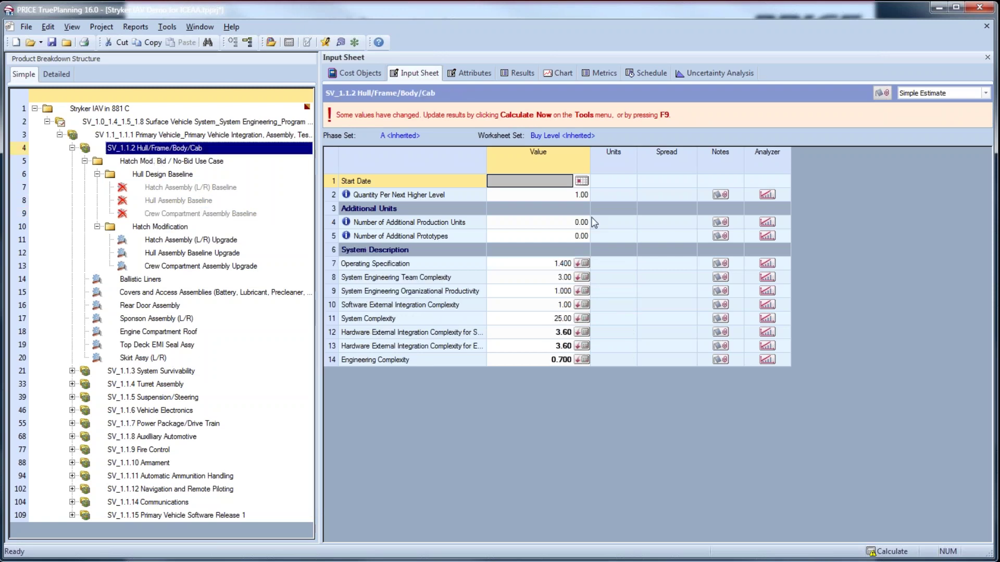
{"action": "left_click", "coordinate": [607, 75]}
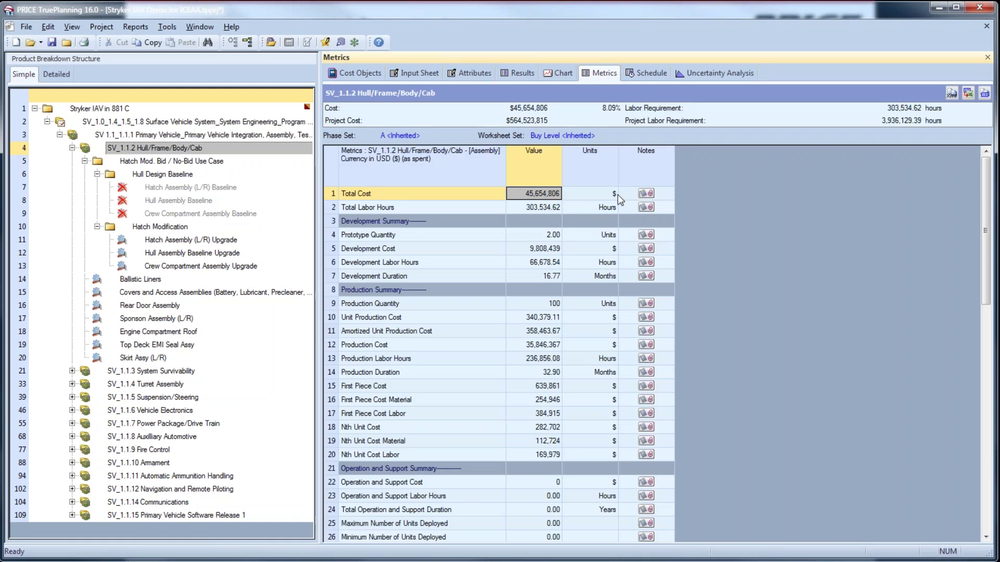
{"action": "left_click", "coordinate": [427, 321]}
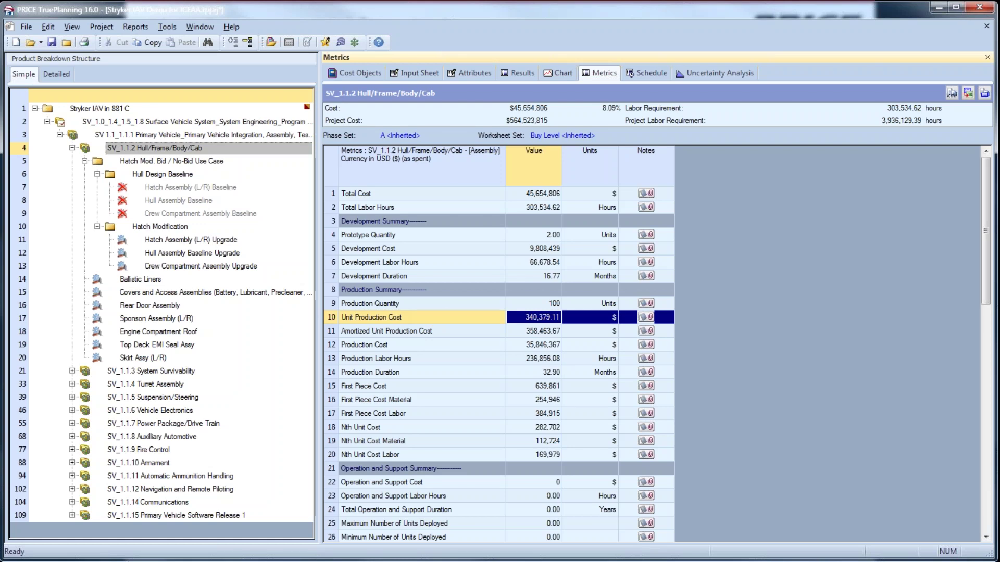
Switch to the slide presentation and advance to the Use Case #2: Bid Validation slide.
{"action": "key", "text": "alt+Tab"}
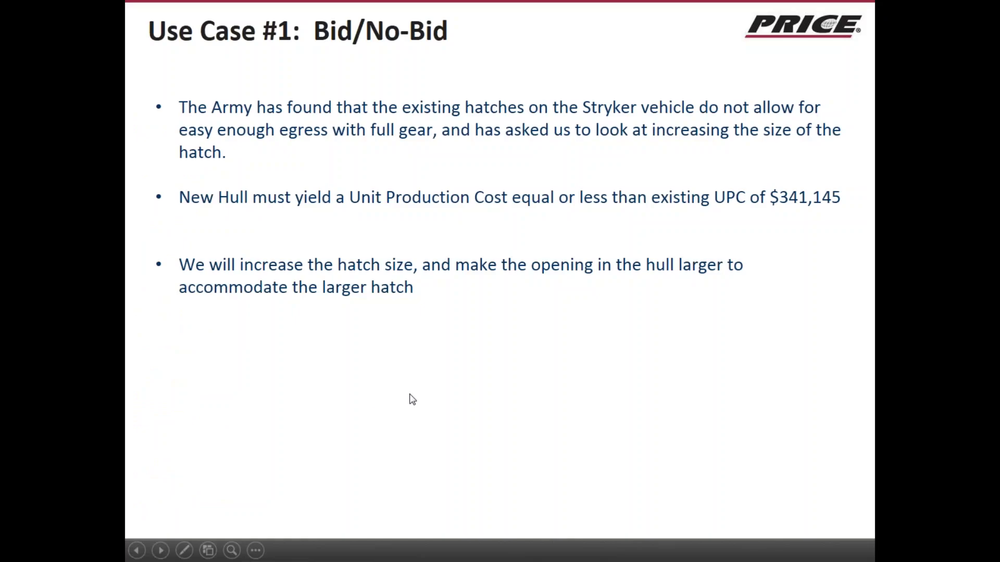
{"action": "left_click", "coordinate": [415, 395]}
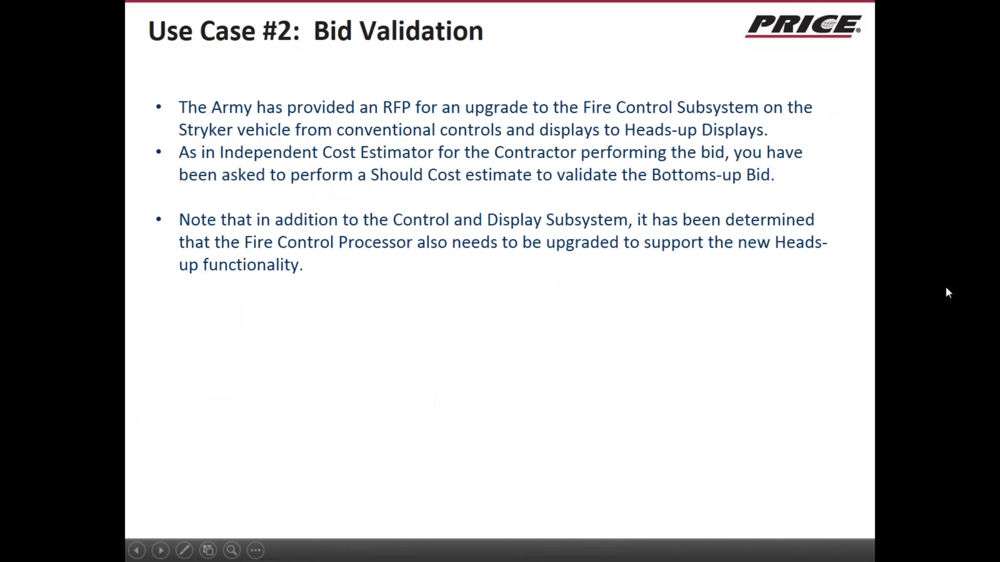
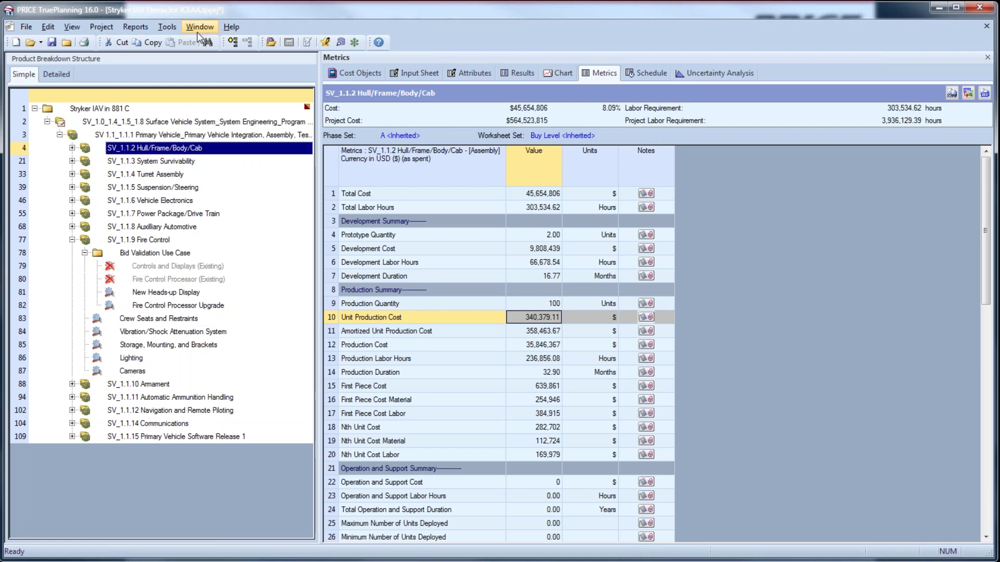
Open the project's 881C mapping from the mappings manager for viewing and editing.
{"action": "left_click", "coordinate": [168, 28]}
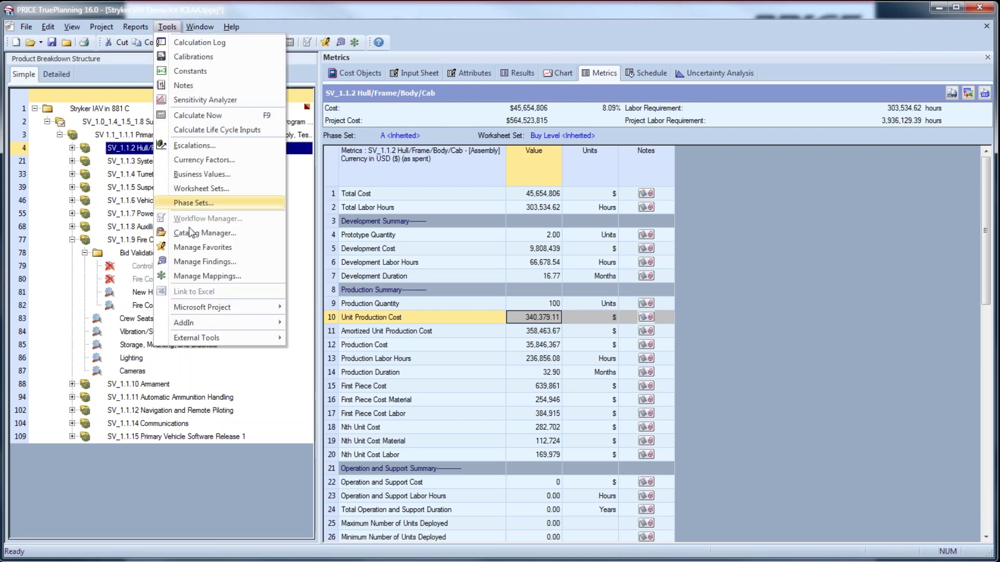
{"action": "left_click", "coordinate": [208, 276]}
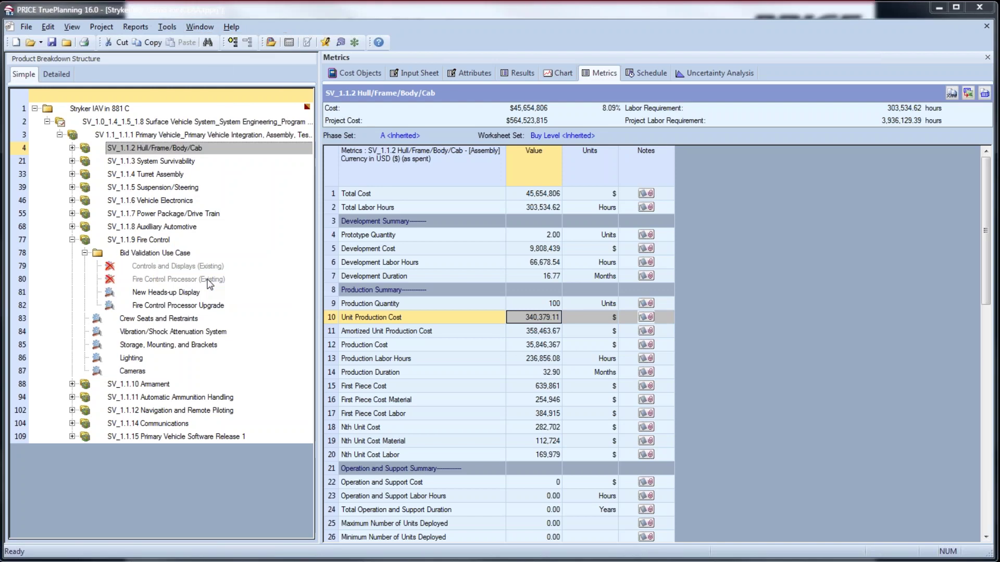
{"action": "left_click", "coordinate": [224, 143]}
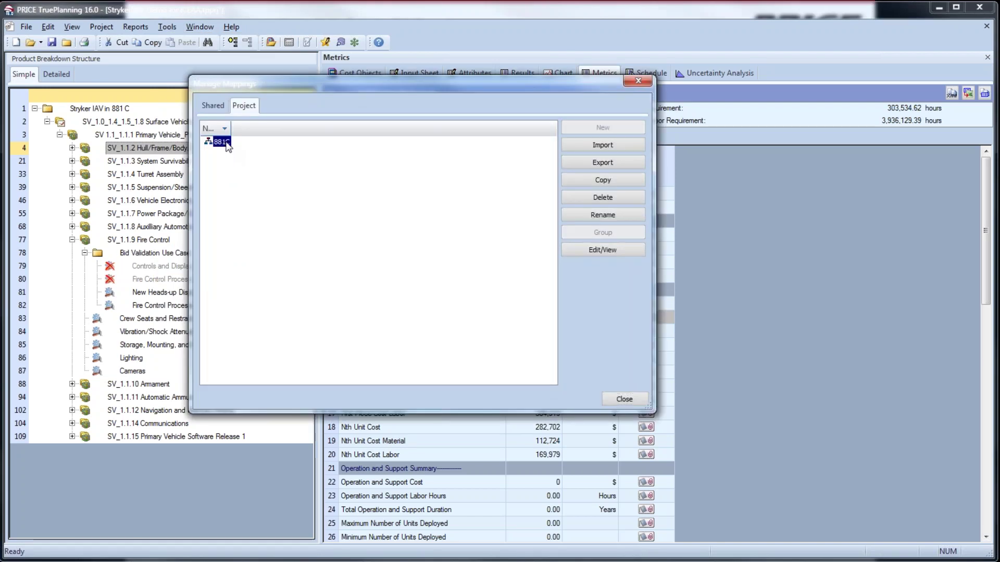
{"action": "left_click", "coordinate": [608, 252]}
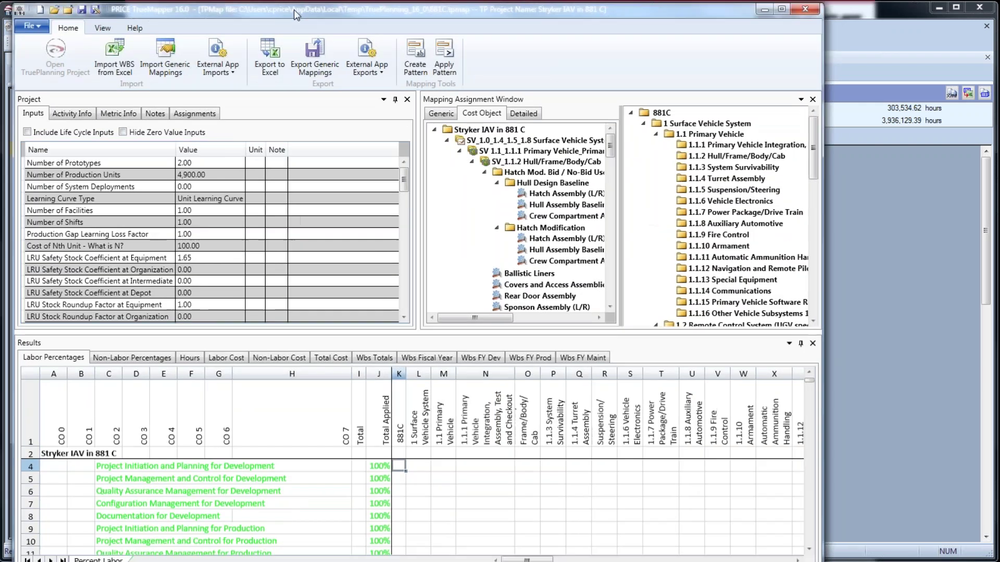
Maximize the mapping window and rearrange its panes to give the Results grid more height.
{"action": "left_click_drag", "start_coordinate": [293, 9], "coordinate": [284, 8]}
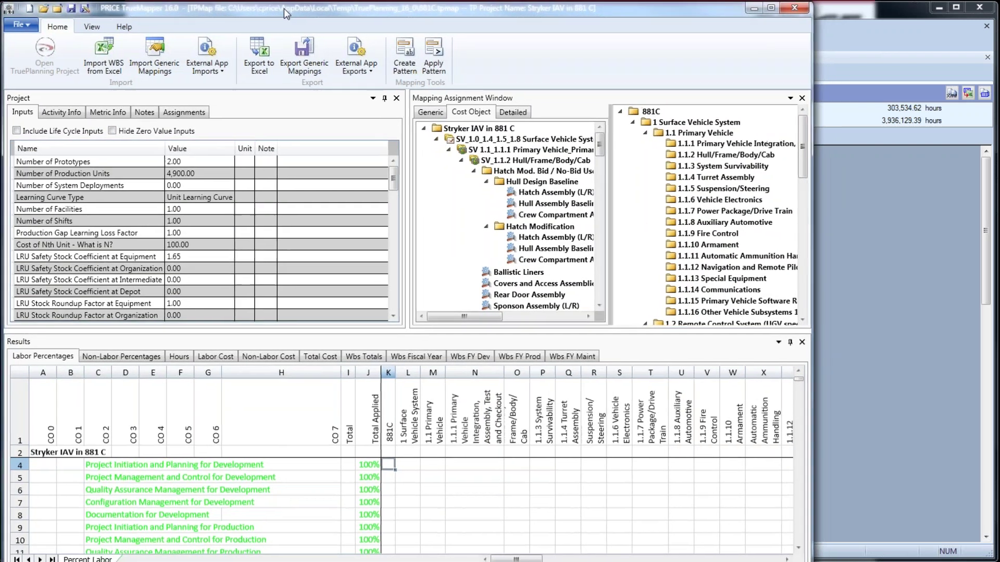
{"action": "left_click", "coordinate": [774, 11]}
{"action": "left_click_drag", "start_coordinate": [486, 324], "coordinate": [487, 339]}
{"action": "left_click_drag", "start_coordinate": [499, 253], "coordinate": [436, 255]}
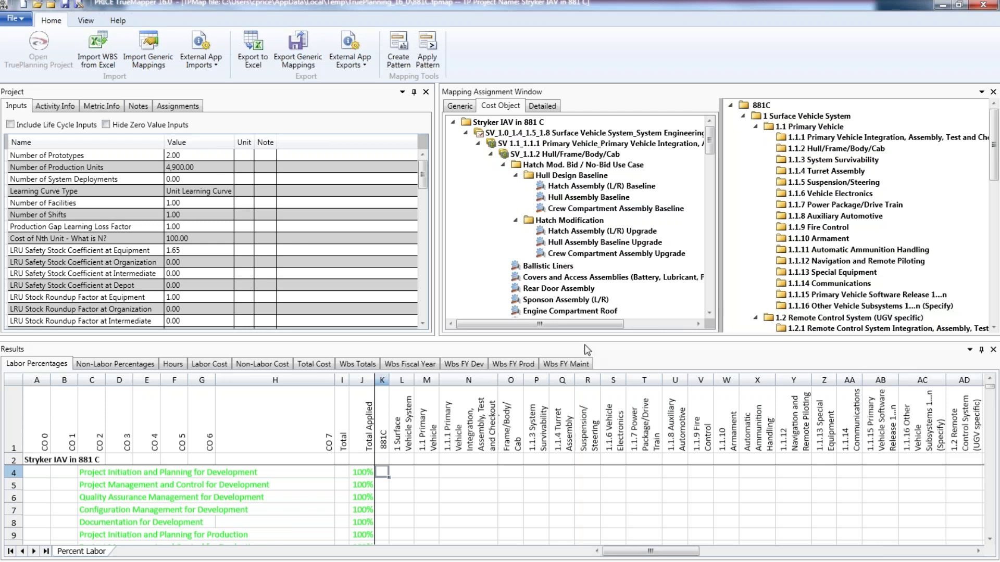
{"action": "left_click_drag", "start_coordinate": [583, 342], "coordinate": [573, 277]}
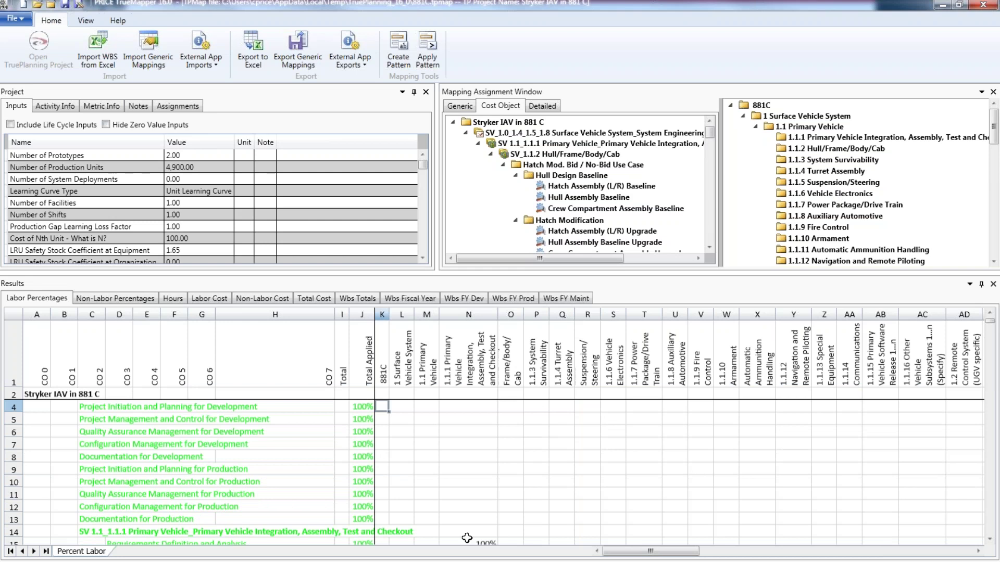
Display the WBS totals in the results and widen the Provided Cost column.
{"action": "left_click_drag", "start_coordinate": [679, 553], "coordinate": [338, 521]}
{"action": "left_click", "coordinate": [359, 298]}
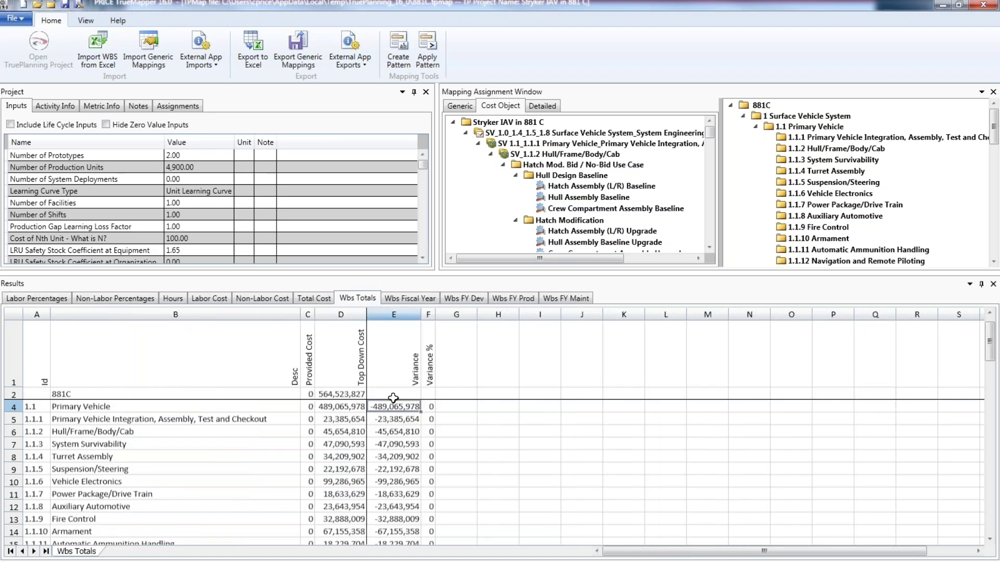
{"action": "left_click", "coordinate": [344, 394]}
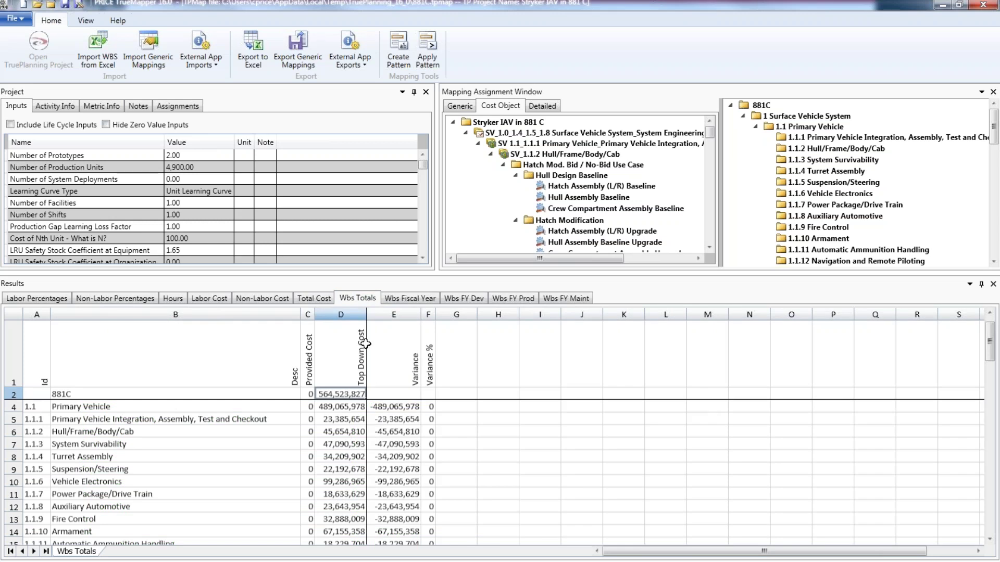
{"action": "left_click_drag", "start_coordinate": [315, 315], "coordinate": [384, 315]}
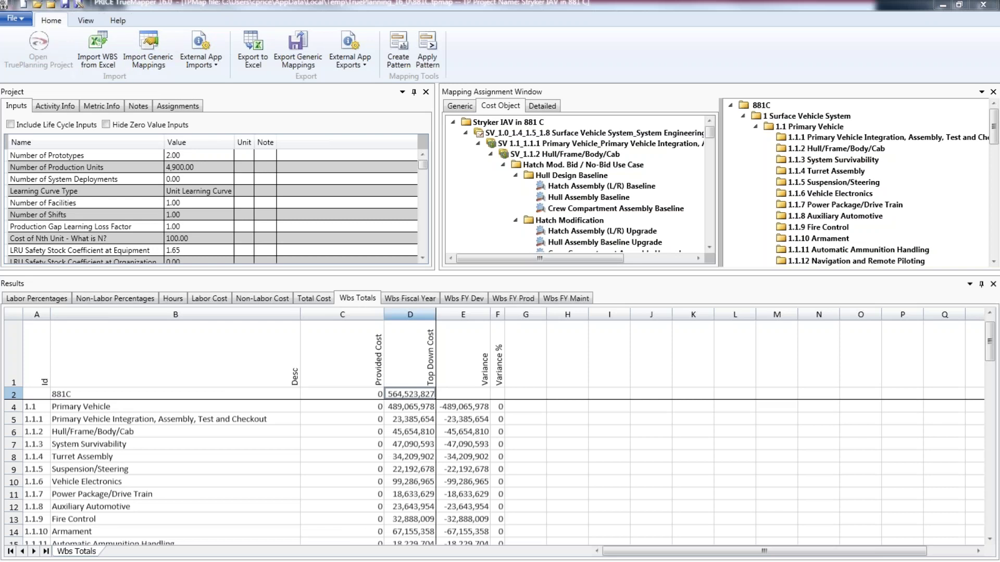
Copy the Provided Cost values in C3:C62 of Baseline Cost Report.xlsx in Excel and minimize the workbook.
{"action": "left_click_drag", "start_coordinate": [396, 190], "coordinate": [341, 20]}
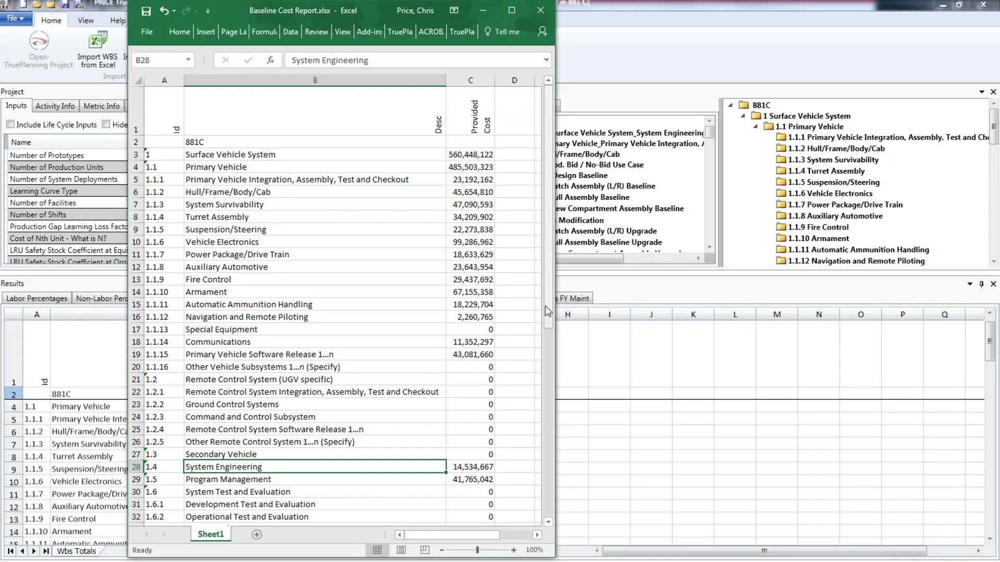
{"action": "left_click_drag", "start_coordinate": [468, 154], "coordinate": [465, 531]}
{"action": "right_click", "coordinate": [465, 495]}
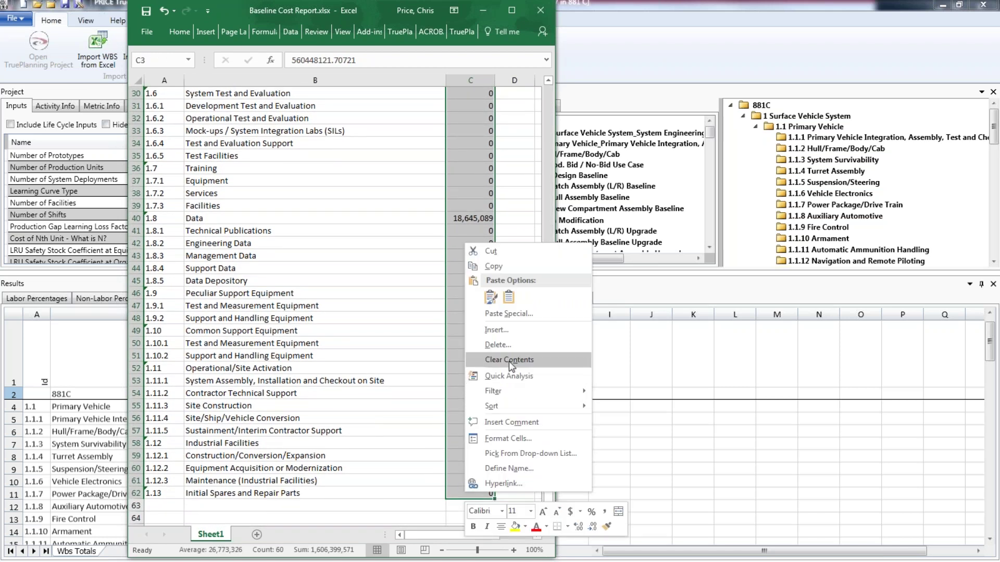
{"action": "key", "text": "ctrl+c"}
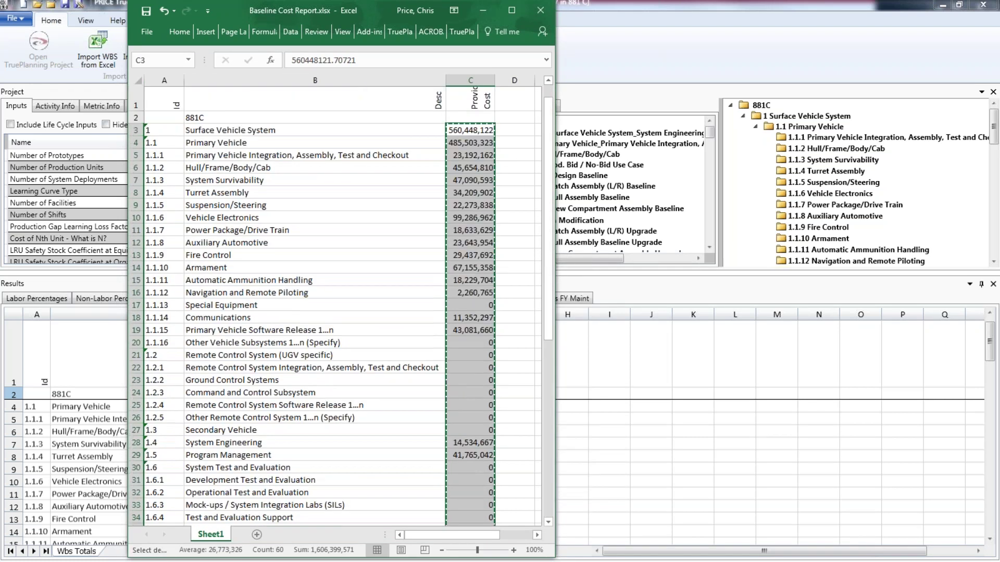
{"action": "left_click", "coordinate": [483, 11]}
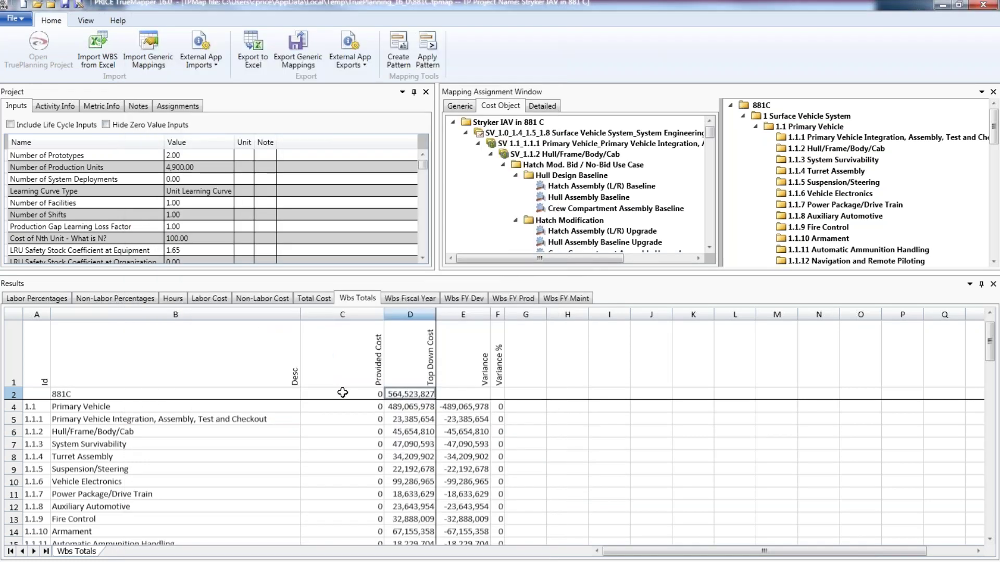
Paste the copied baseline costs into the Provided Cost column of the WBS totals, starting at Surface Vehicle System.
{"action": "left_click", "coordinate": [343, 411]}
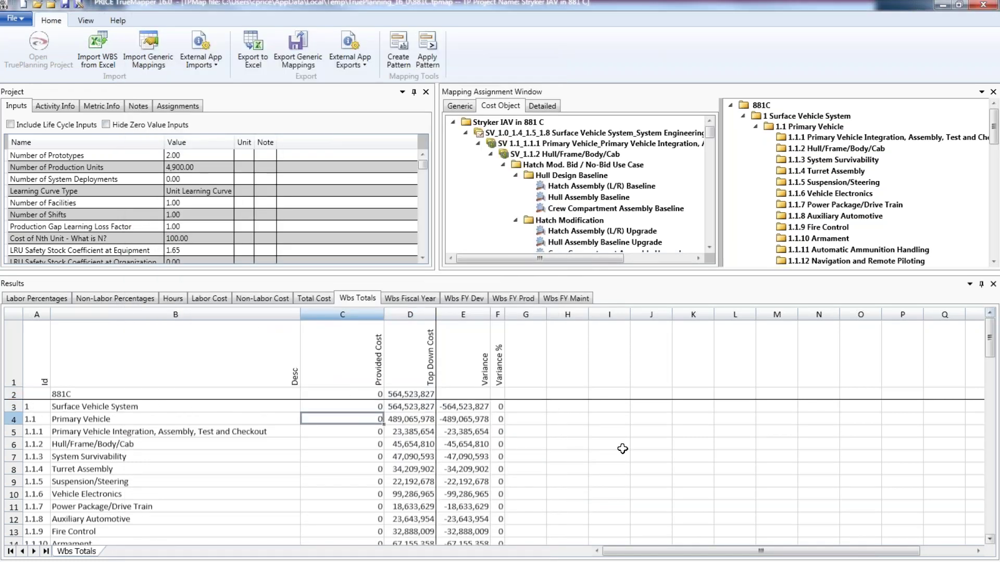
{"action": "right_click", "coordinate": [361, 407]}
{"action": "left_click", "coordinate": [399, 179]}
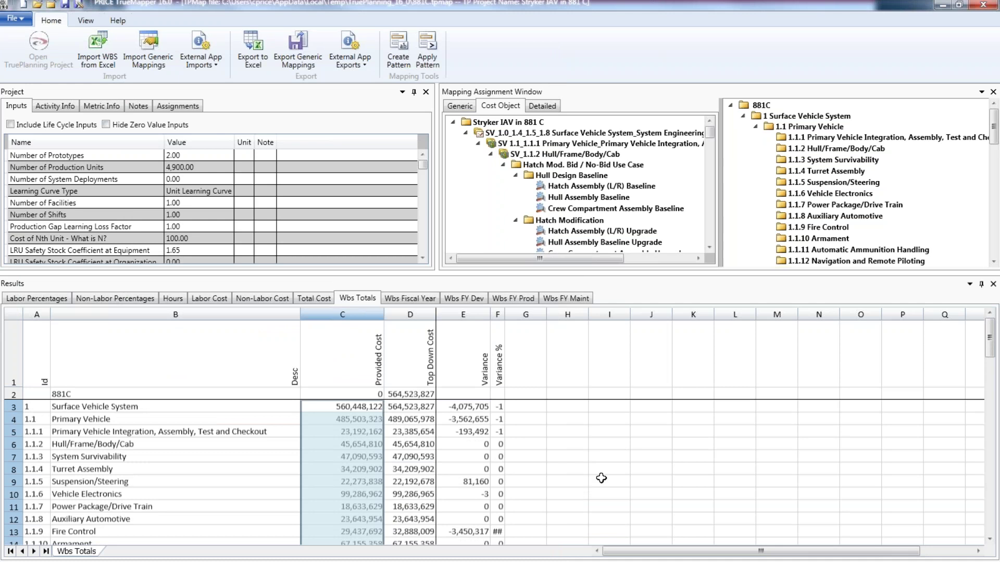
Widen the Variance % column and examine the variances of Fire Control and Suspension/Steering.
{"action": "left_click", "coordinate": [457, 530]}
{"action": "left_click_drag", "start_coordinate": [505, 314], "coordinate": [512, 315]}
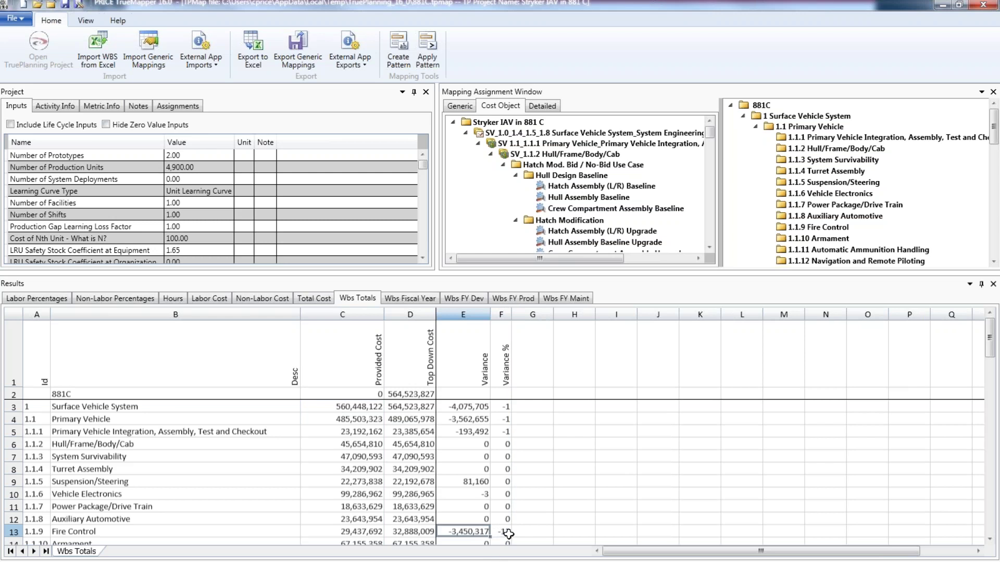
{"action": "left_click_drag", "start_coordinate": [990, 347], "coordinate": [990, 323]}
{"action": "left_click", "coordinate": [131, 483]}
{"action": "left_click", "coordinate": [468, 481]}
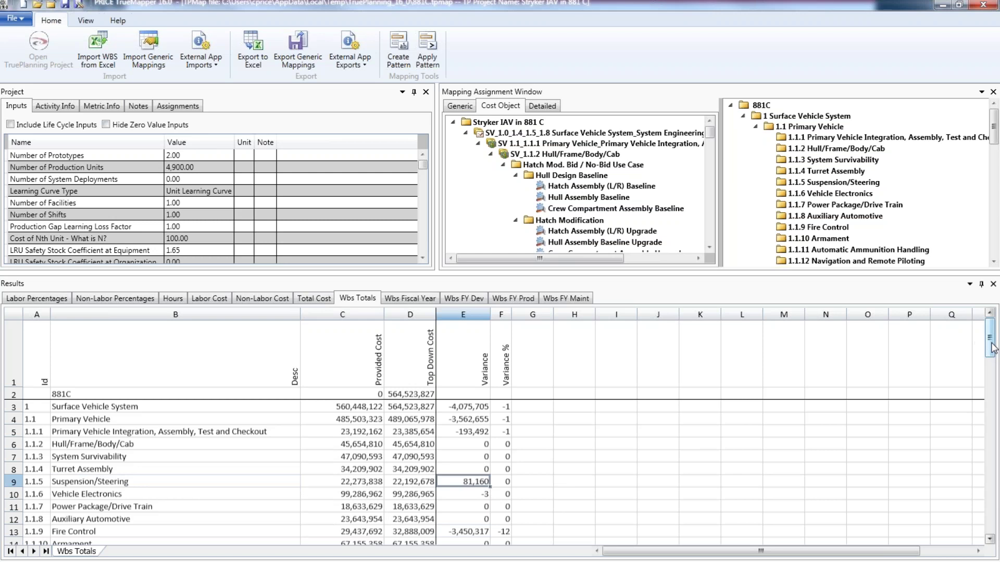
Review the cost variances of Fire Control, System Engineering, Program Management and the overall Surface Vehicle System.
{"action": "left_click", "coordinate": [126, 534]}
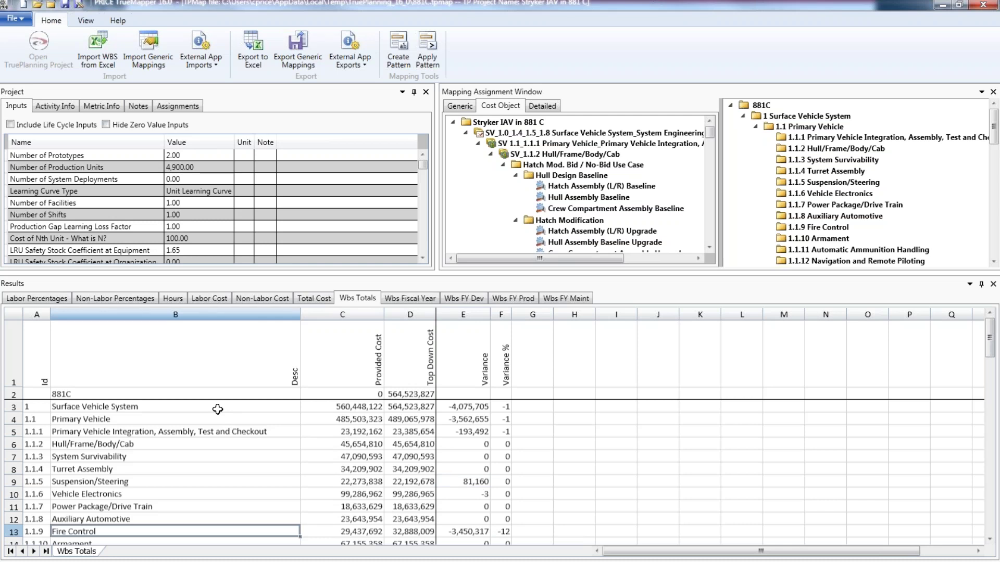
{"action": "left_click_drag", "start_coordinate": [991, 354], "coordinate": [989, 430]}
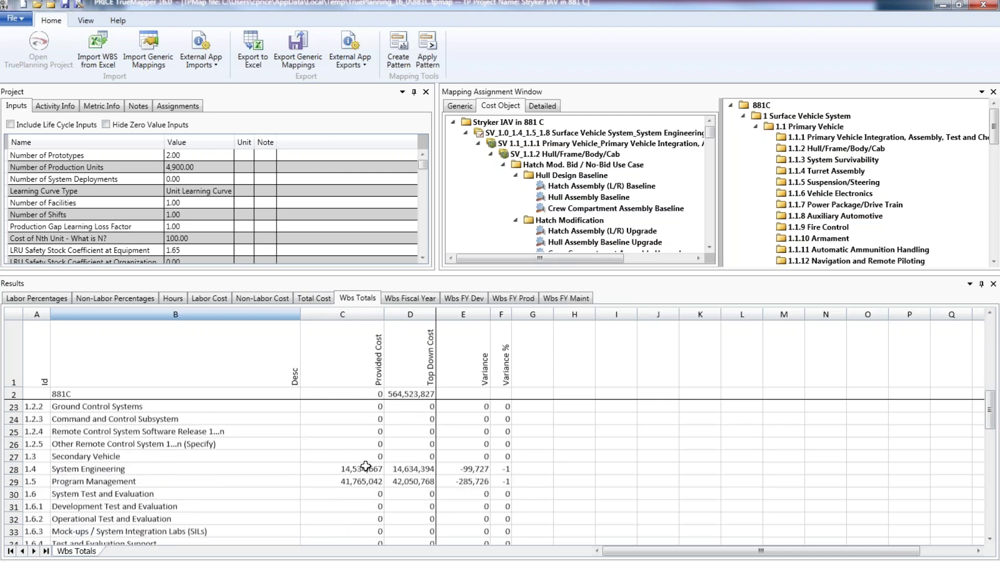
{"action": "left_click_drag", "start_coordinate": [992, 419], "coordinate": [990, 341]}
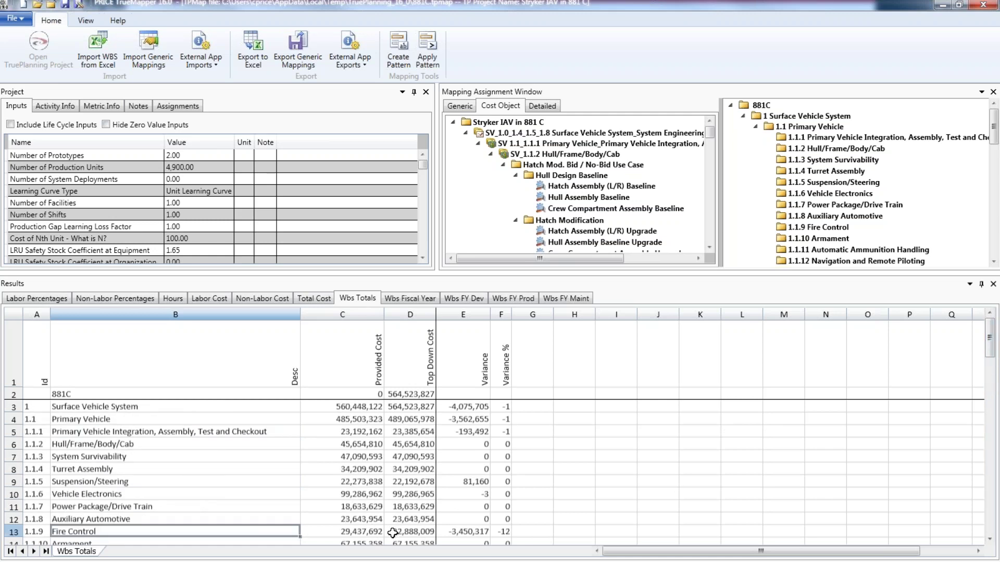
{"action": "left_click", "coordinate": [467, 531]}
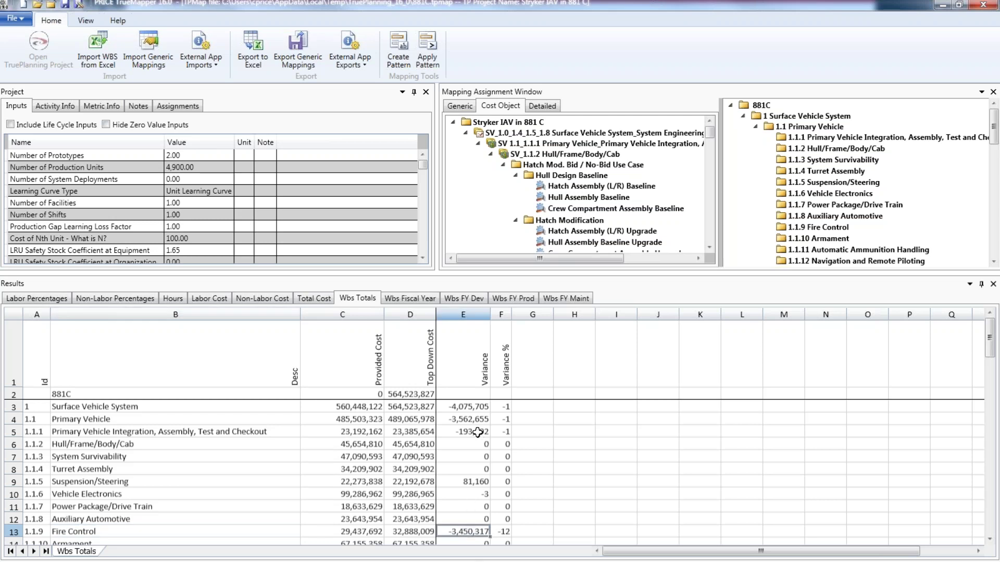
{"action": "left_click", "coordinate": [473, 408]}
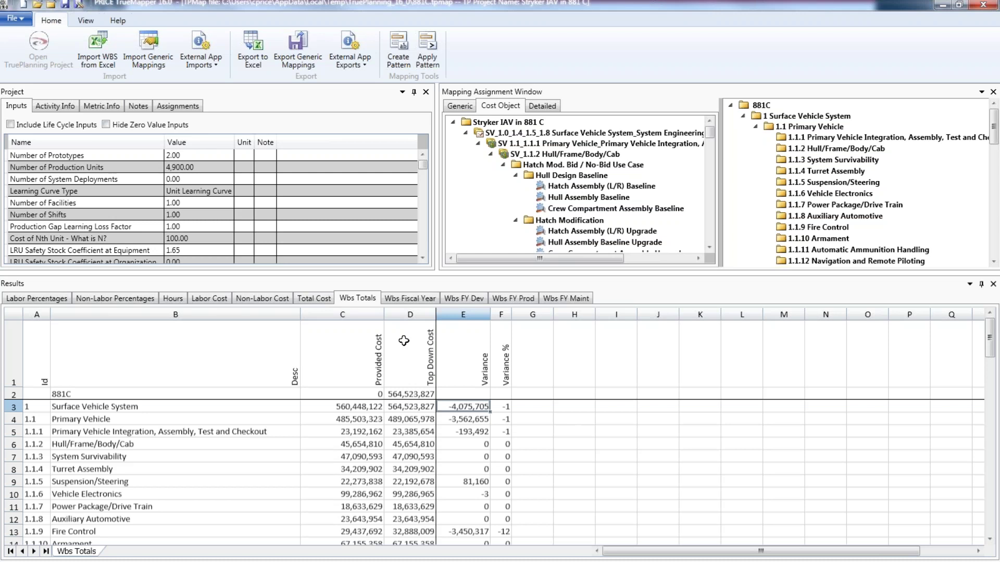
Exit TrueMapper and close the mappings manager for the Stryker project.
{"action": "left_click", "coordinate": [22, 20]}
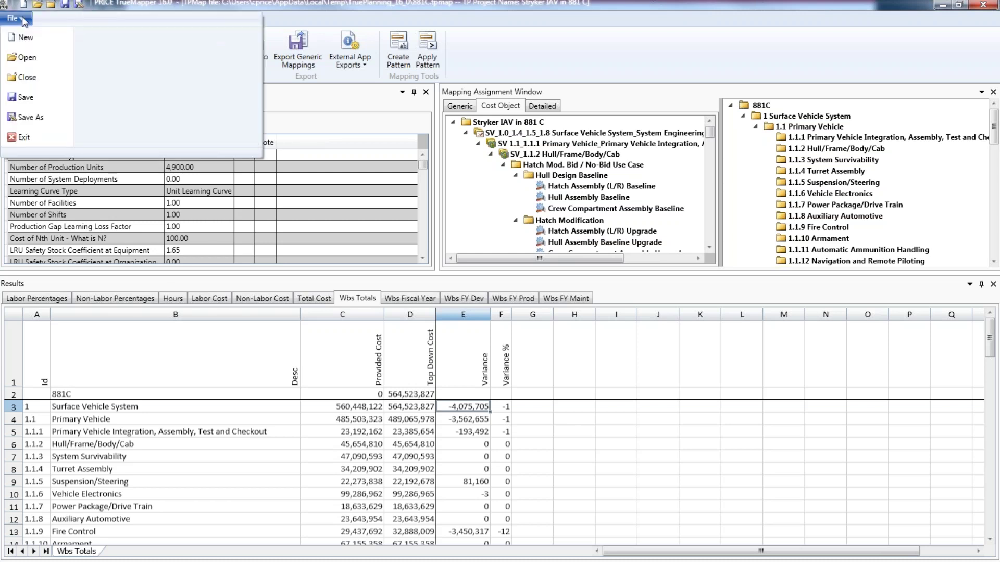
{"action": "left_click", "coordinate": [24, 138]}
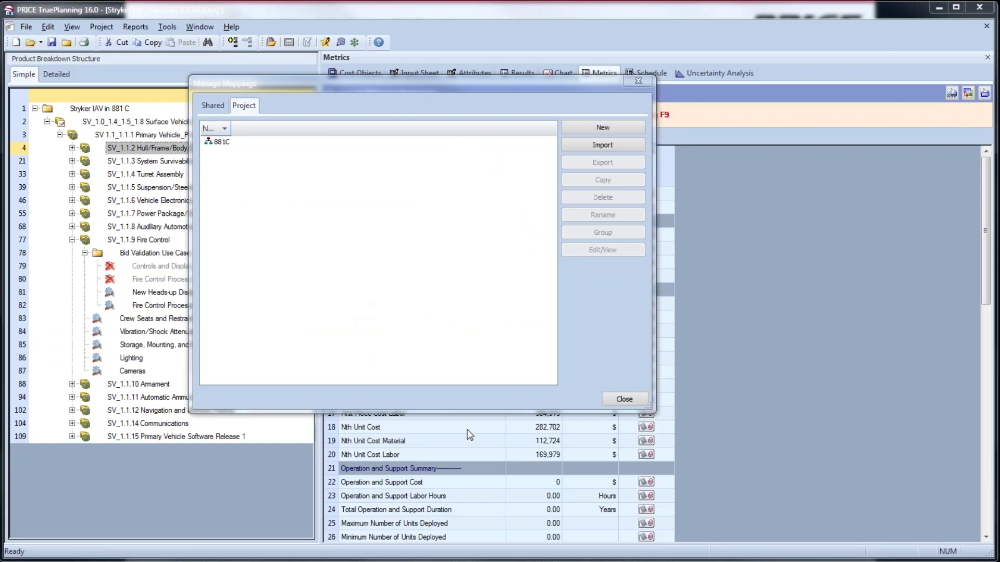
{"action": "left_click", "coordinate": [624, 400]}
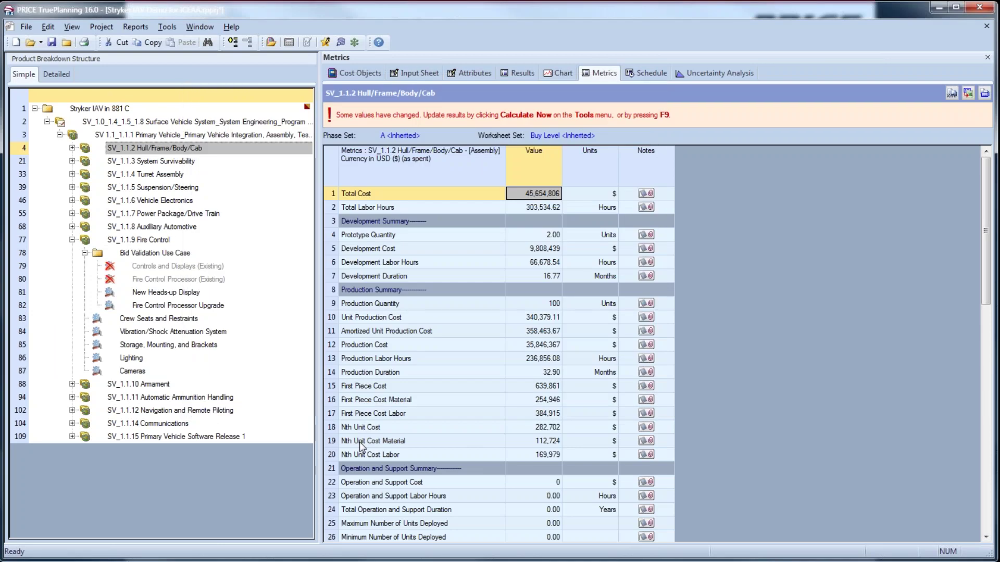
{"action": "key", "text": "alt+Tab"}
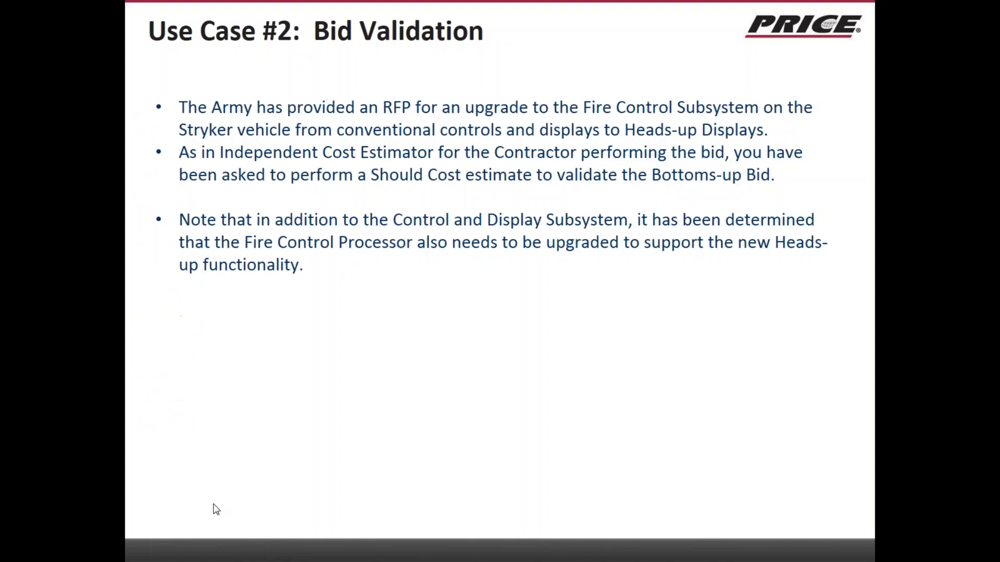
{"action": "left_click", "coordinate": [581, 355]}
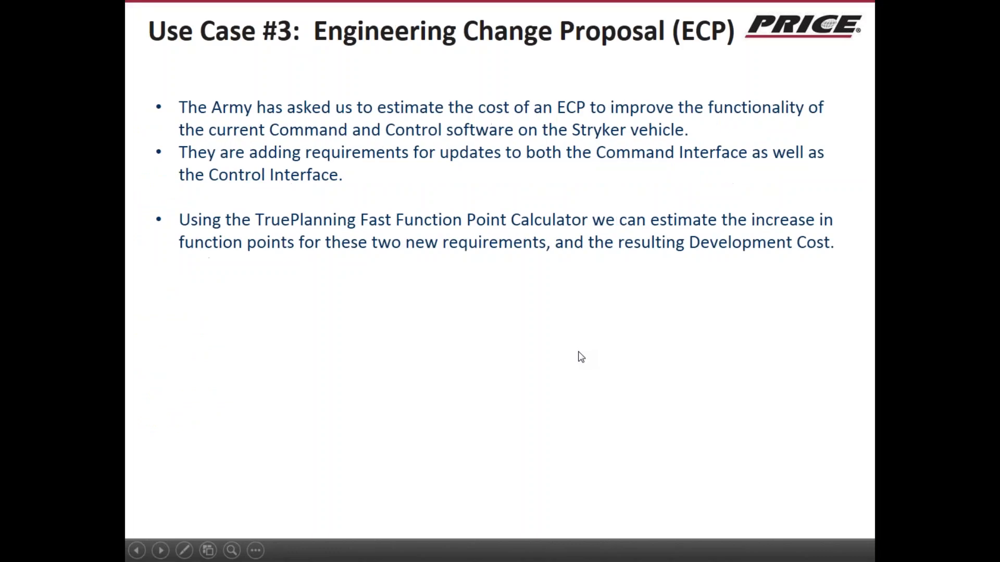
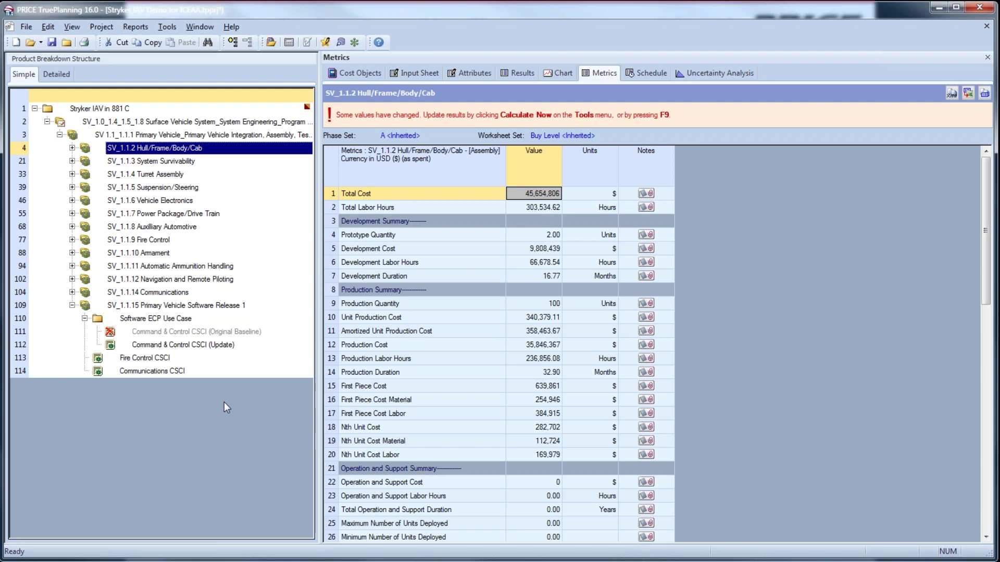
Include the Command & Control CSCI (Original Baseline) software component in the project estimate.
{"action": "left_click", "coordinate": [178, 333]}
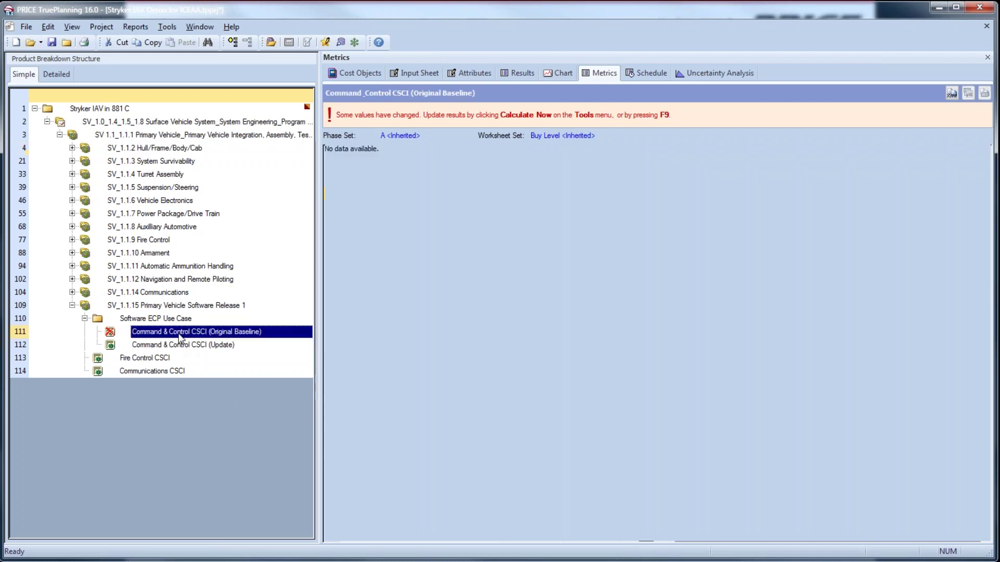
{"action": "right_click", "coordinate": [179, 337]}
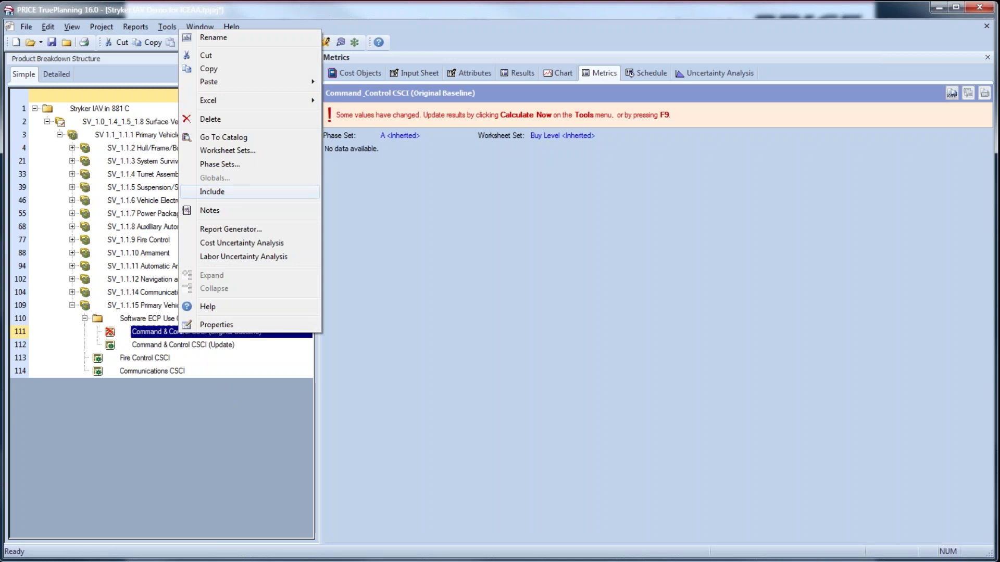
{"action": "left_click", "coordinate": [213, 192]}
Open the original baseline component's input sheet and check which sizing calculators are offered for New Size.
{"action": "left_click", "coordinate": [424, 74]}
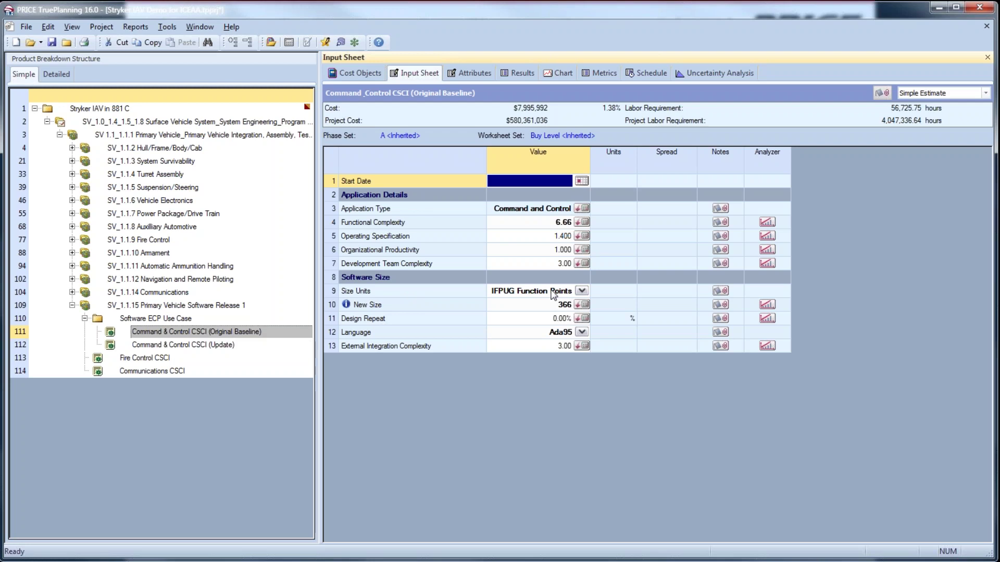
{"action": "left_click", "coordinate": [584, 305]}
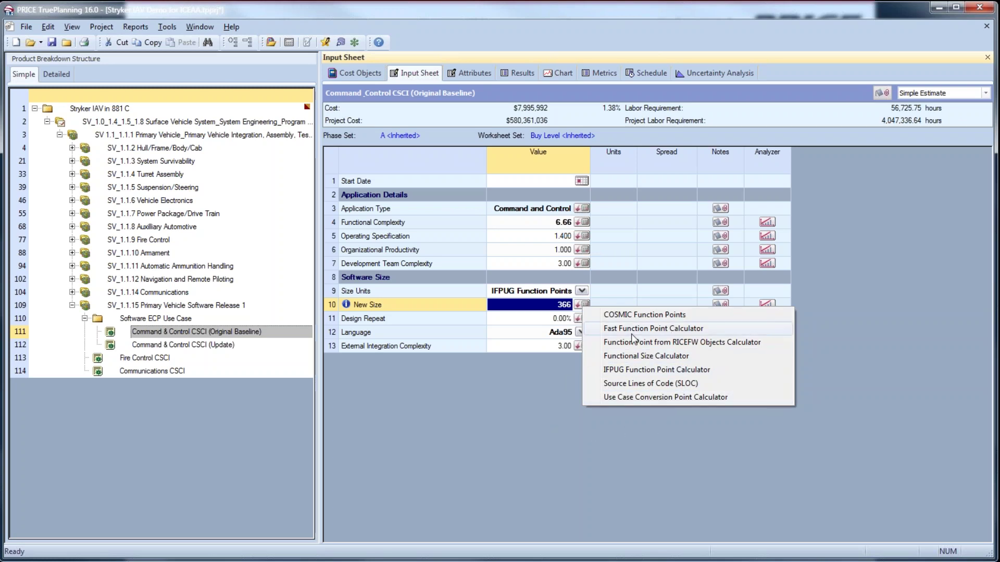
{"action": "left_click", "coordinate": [542, 395]}
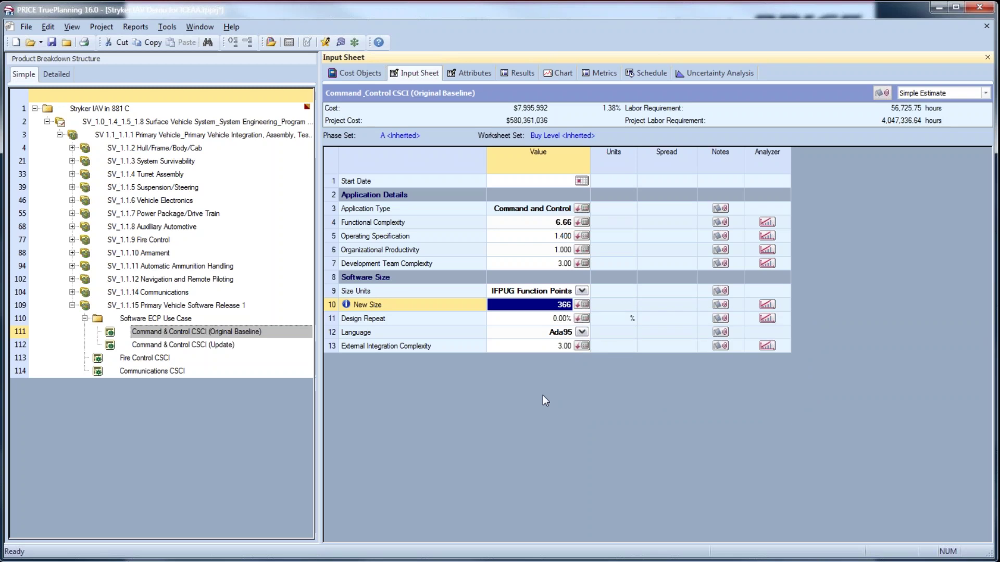
Review the requirement counts of Command & Control CSCI (Update) in the Fast Function Point Calculator and accept its size.
{"action": "left_click", "coordinate": [183, 346]}
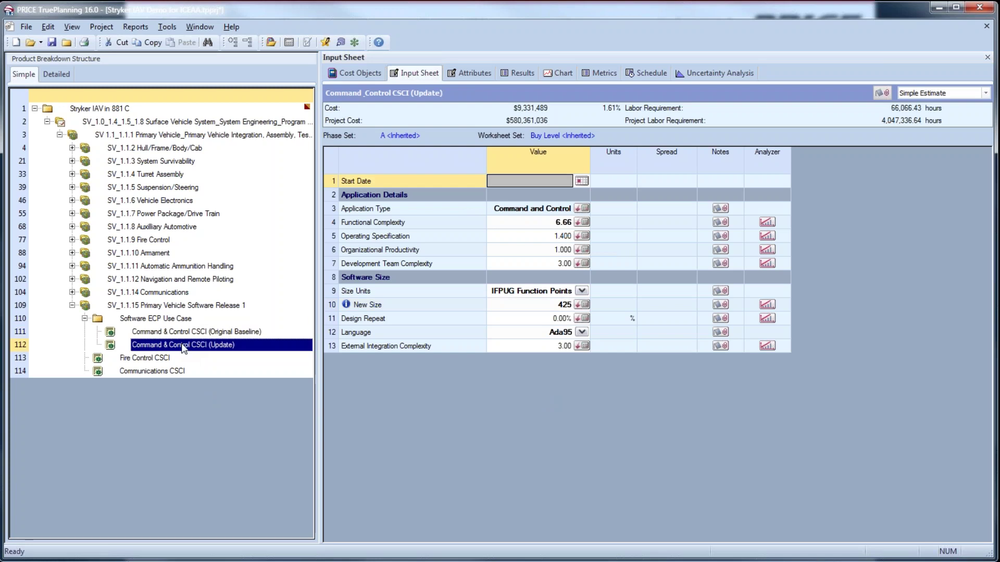
{"action": "left_click", "coordinate": [583, 307]}
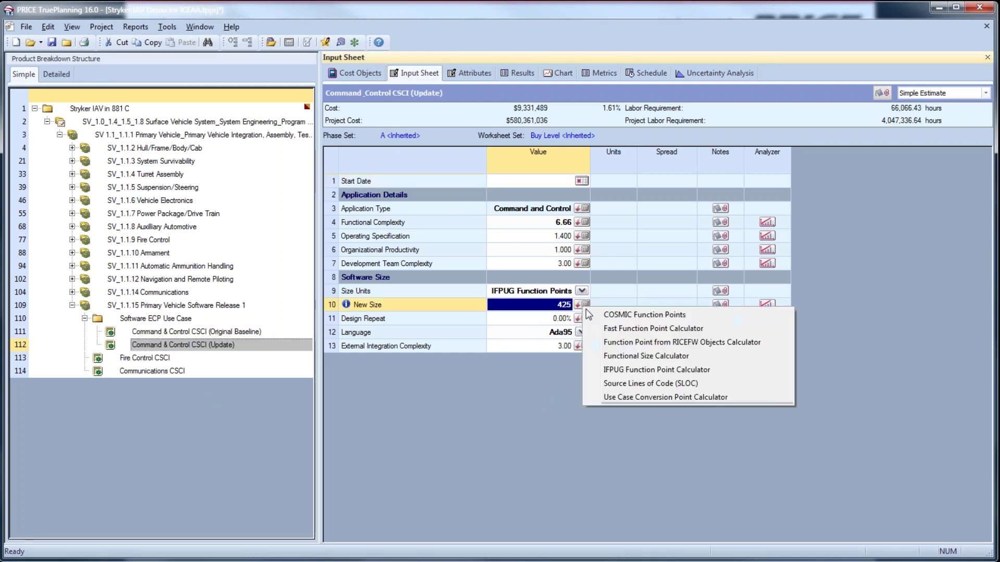
{"action": "left_click", "coordinate": [642, 329]}
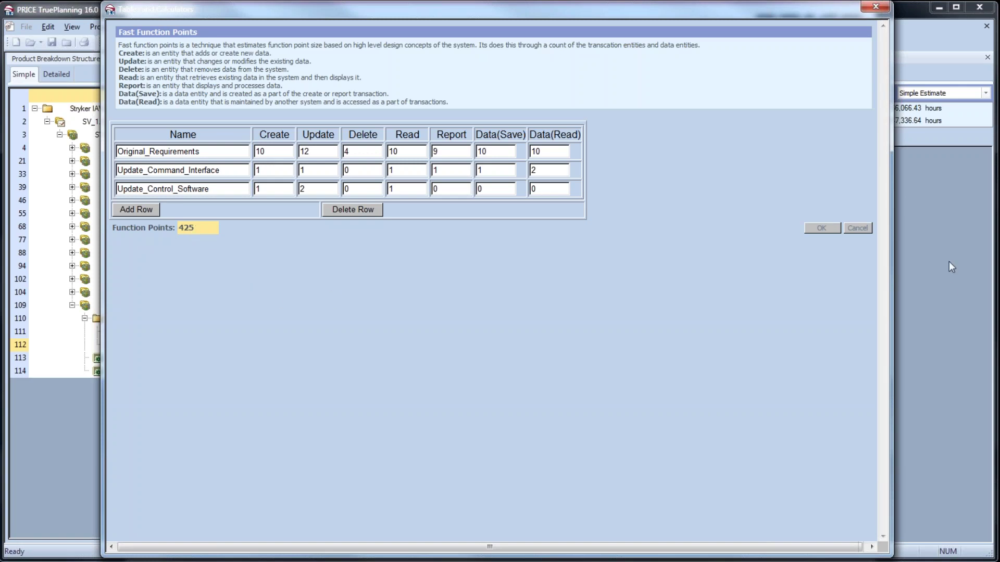
{"action": "left_click", "coordinate": [823, 229]}
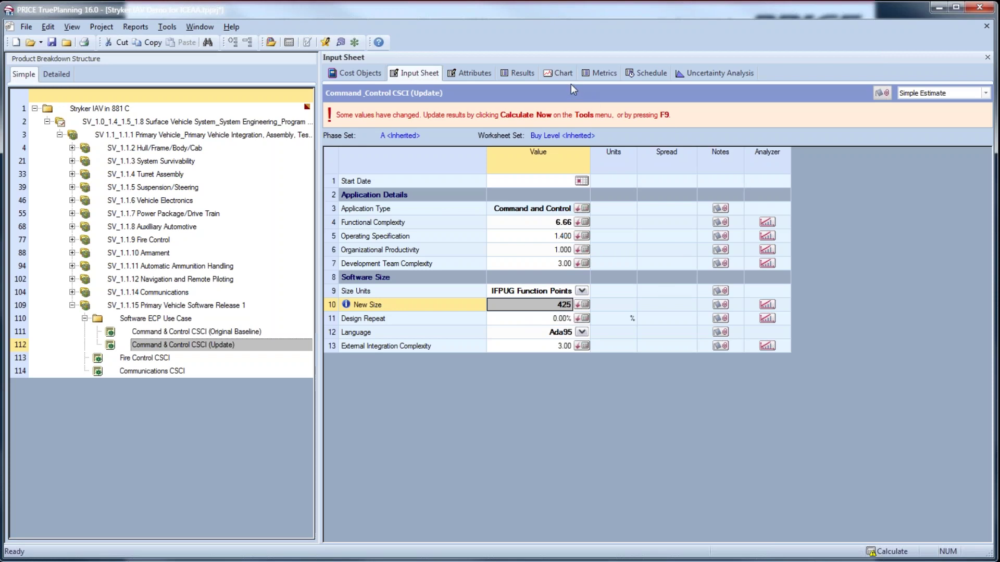
Display the ECP use case chart for the Software ECP Use Case folder and compare the baseline and update costs.
{"action": "left_click", "coordinate": [986, 94]}
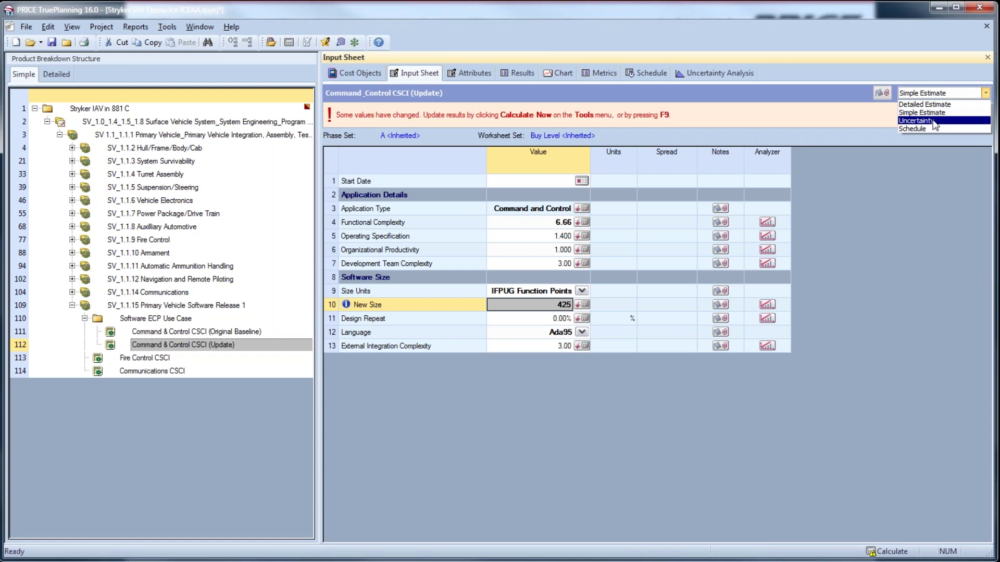
{"action": "left_click", "coordinate": [892, 139]}
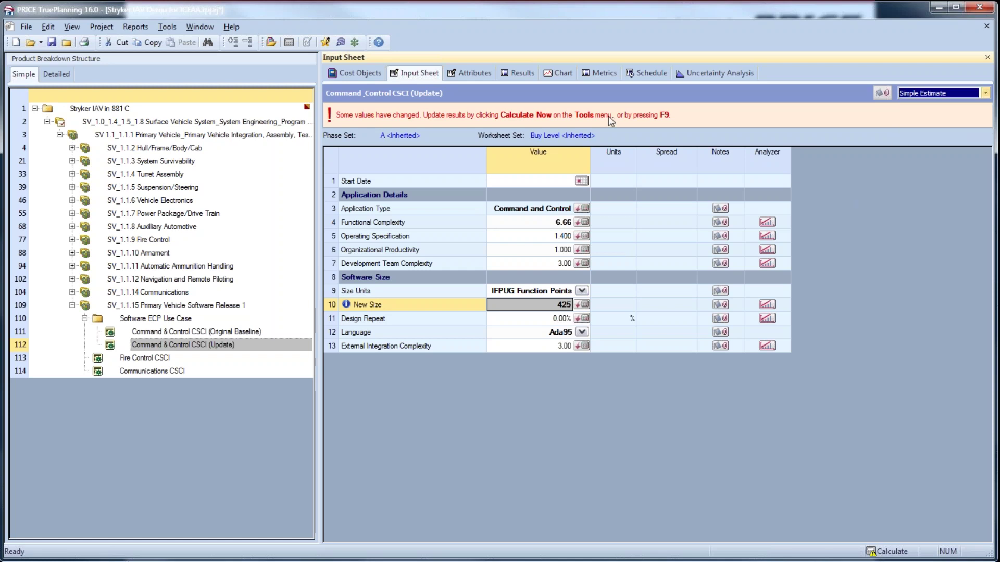
{"action": "left_click", "coordinate": [560, 73]}
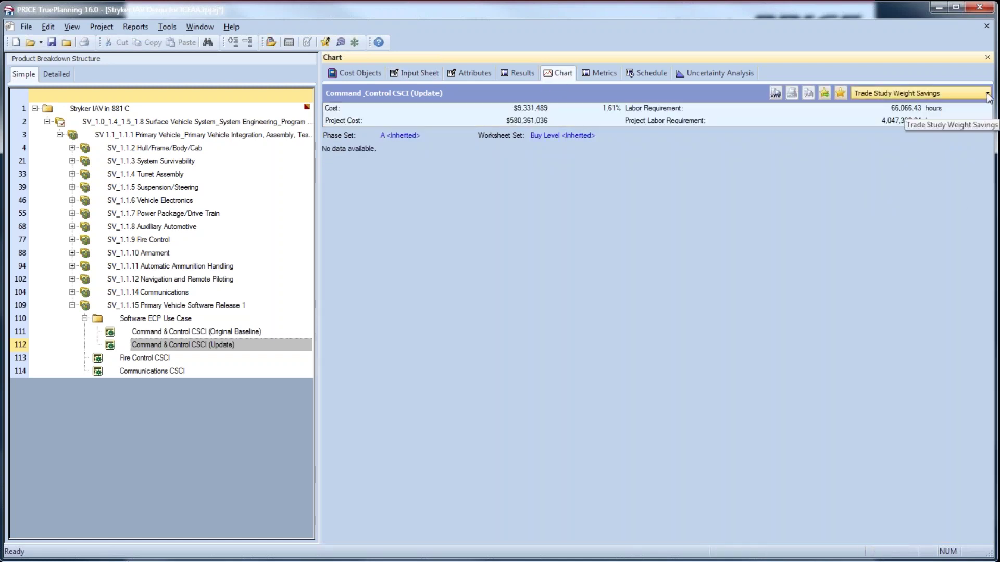
{"action": "left_click", "coordinate": [987, 94]}
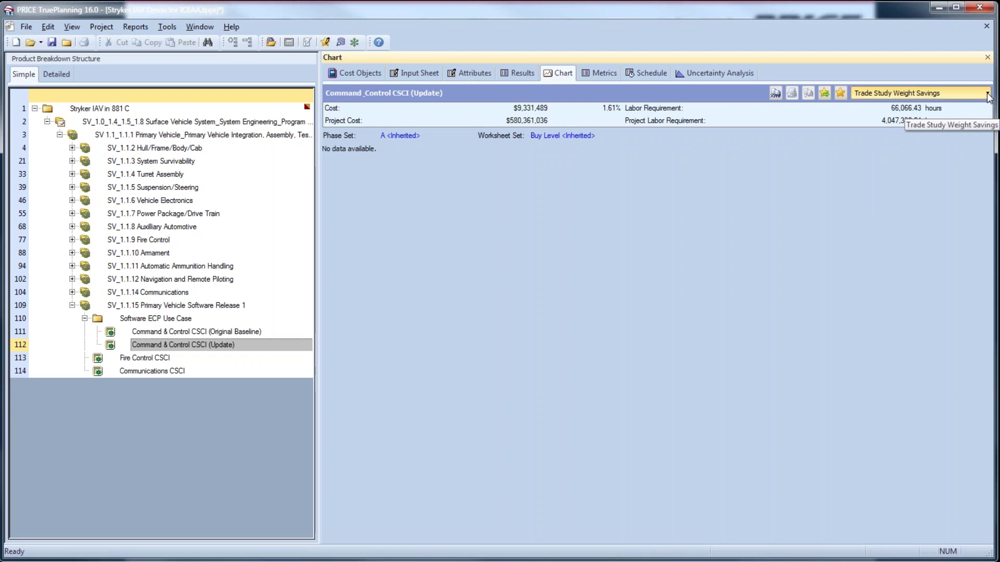
{"action": "mouse_move", "coordinate": [899, 245]}
{"action": "left_click", "coordinate": [698, 259]}
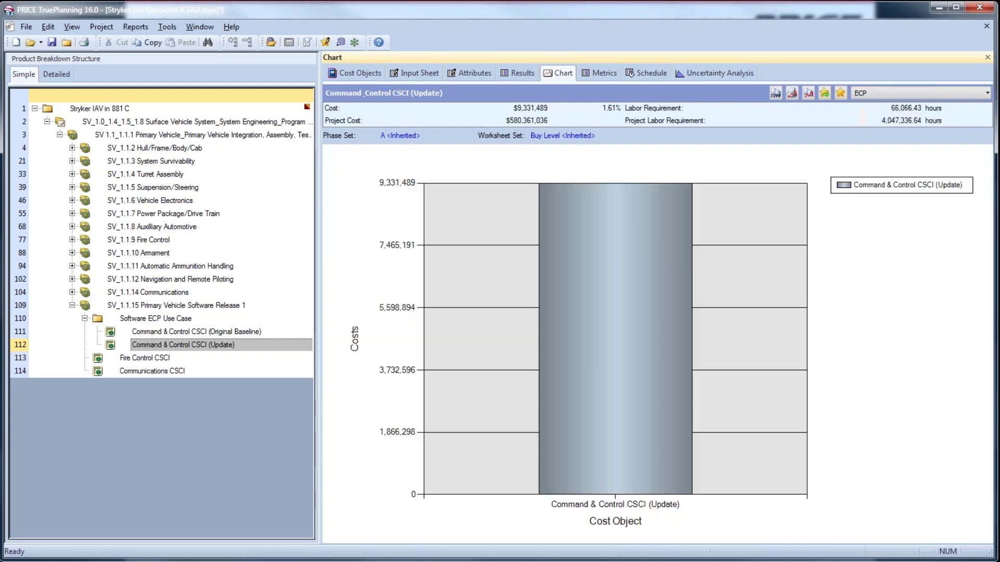
{"action": "left_click", "coordinate": [139, 321]}
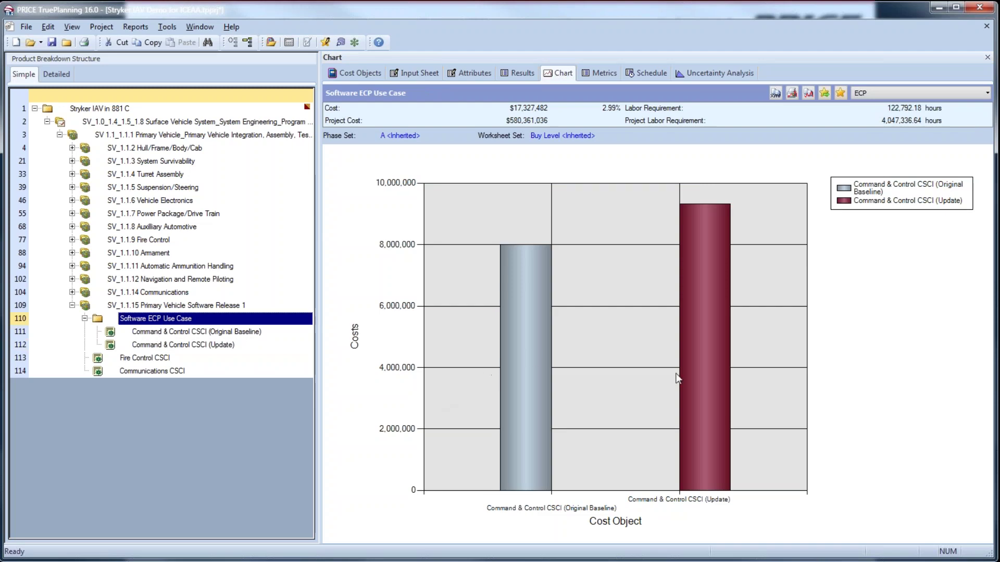
{"action": "mouse_move", "coordinate": [702, 350]}
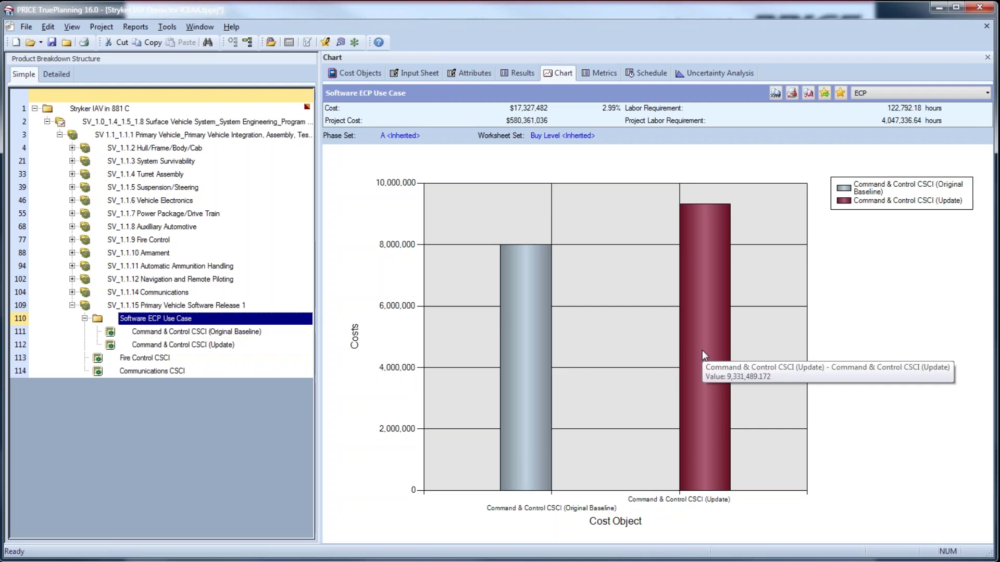
{"action": "mouse_move", "coordinate": [526, 333]}
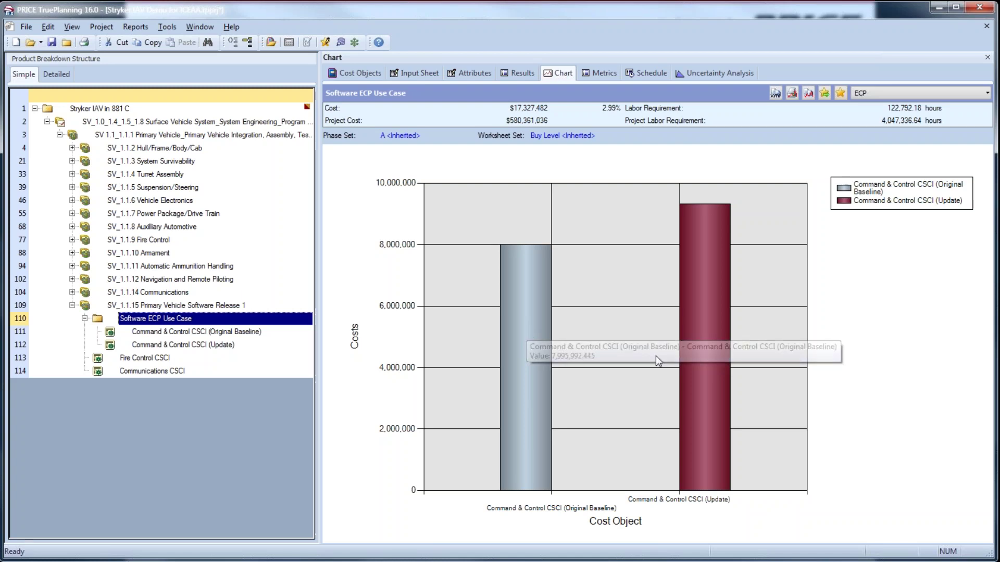
{"action": "mouse_move", "coordinate": [710, 323]}
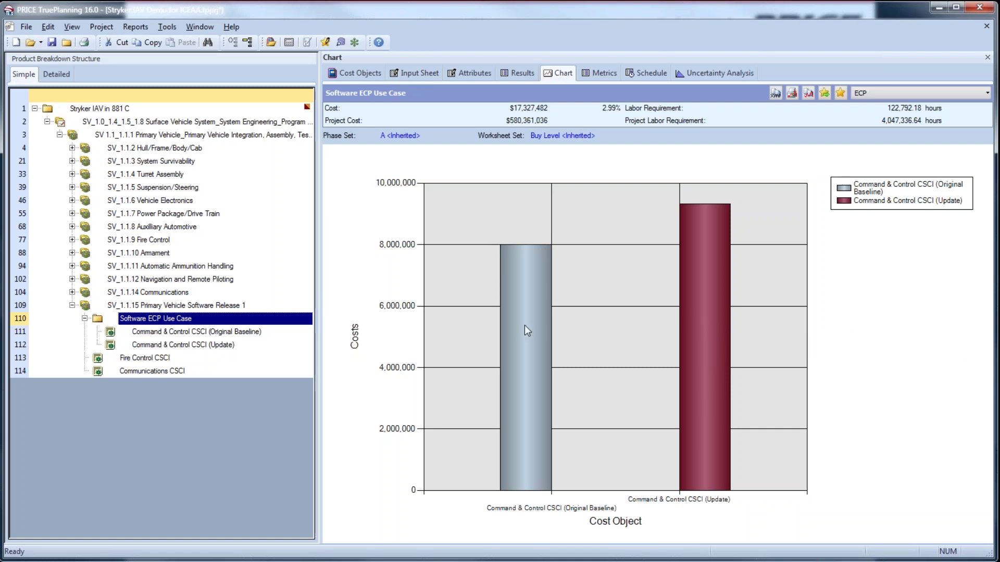
Switch the Software ECP Use Case chart to ECP Activities to compare both components' costs by software activity.
{"action": "left_click", "coordinate": [986, 96]}
{"action": "mouse_move", "coordinate": [926, 252]}
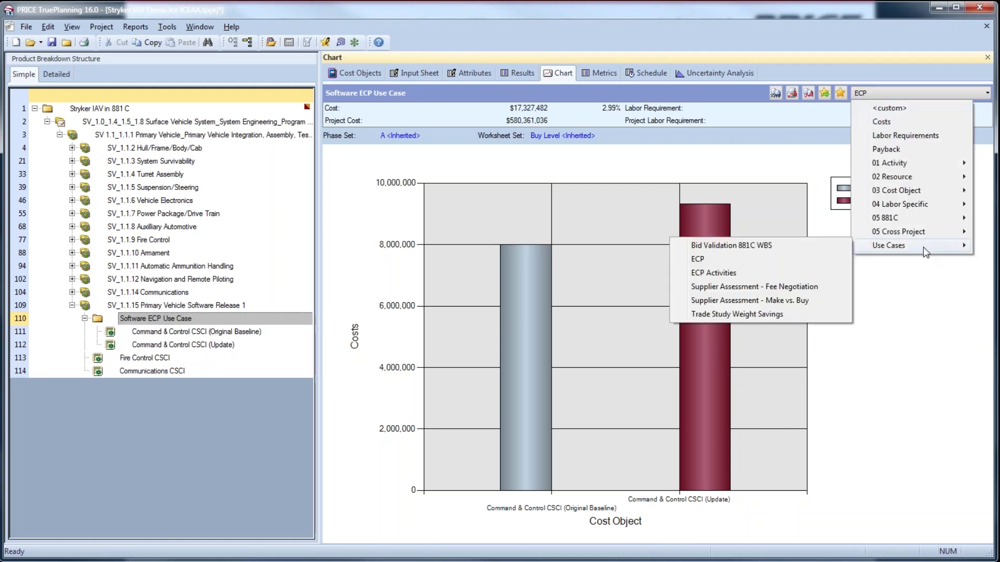
{"action": "left_click", "coordinate": [740, 273]}
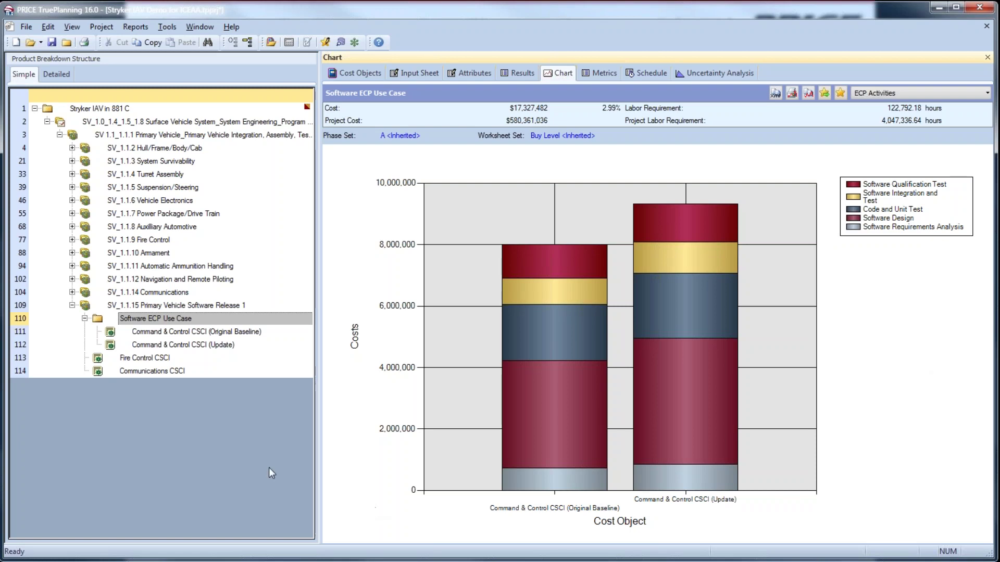
Exclude Command & Control CSCI (Original Baseline) from the project estimate.
{"action": "left_click", "coordinate": [187, 332]}
{"action": "right_click", "coordinate": [188, 333]}
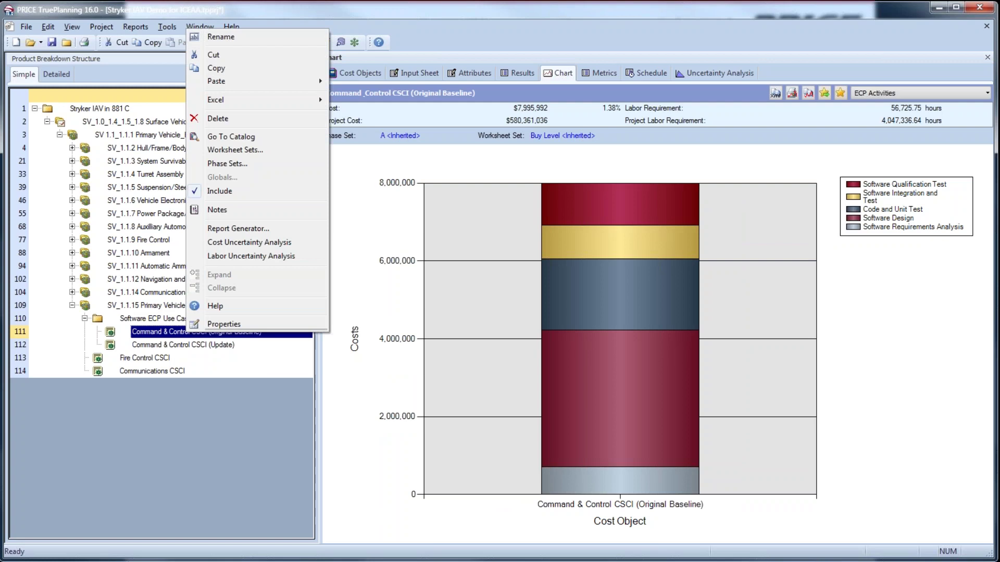
{"action": "left_click", "coordinate": [215, 191]}
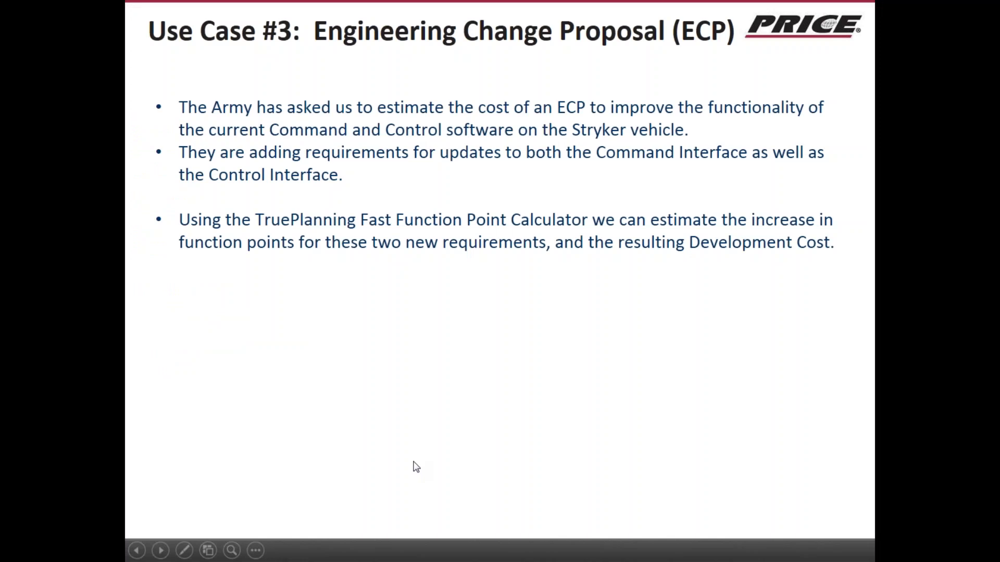
{"action": "key", "text": "Right"}
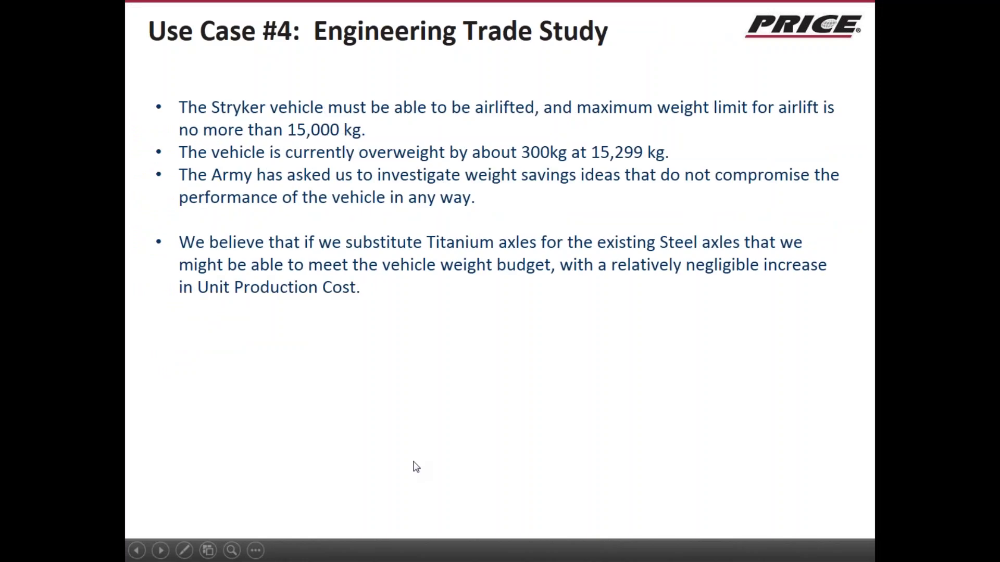
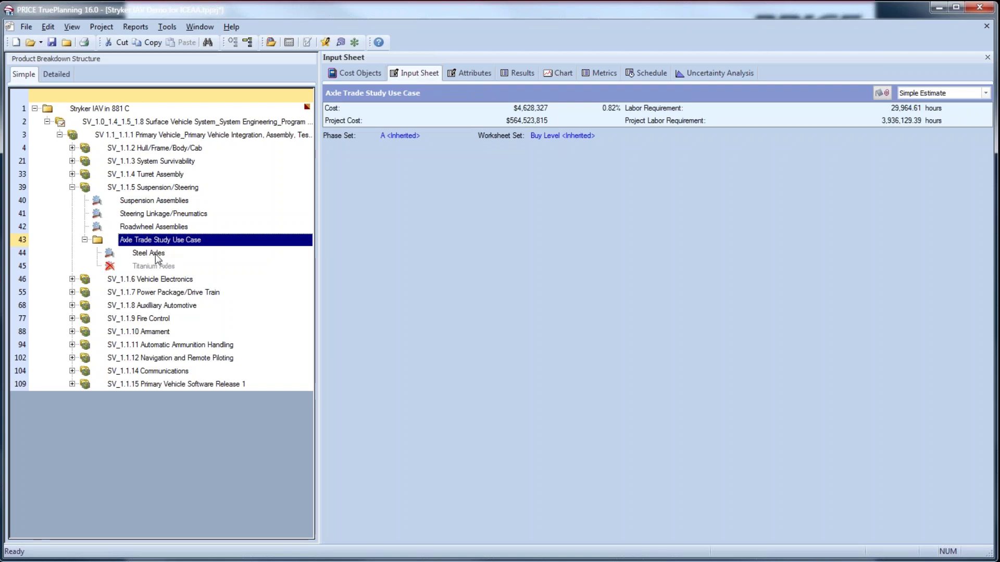
Examine the Total Weight in the Surface Vehicle System's metrics and return to its input sheet.
{"action": "left_click", "coordinate": [125, 122]}
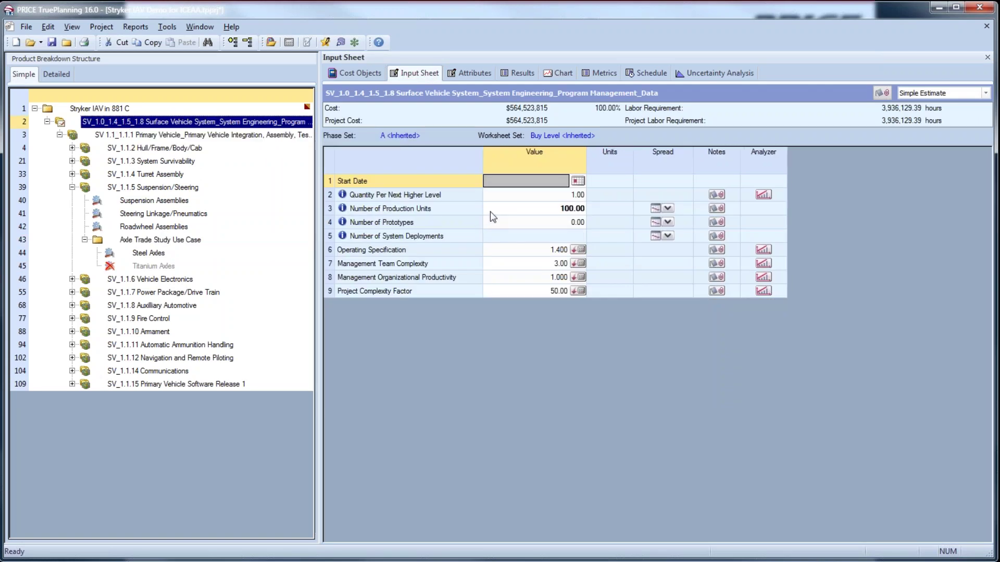
{"action": "left_click", "coordinate": [606, 73]}
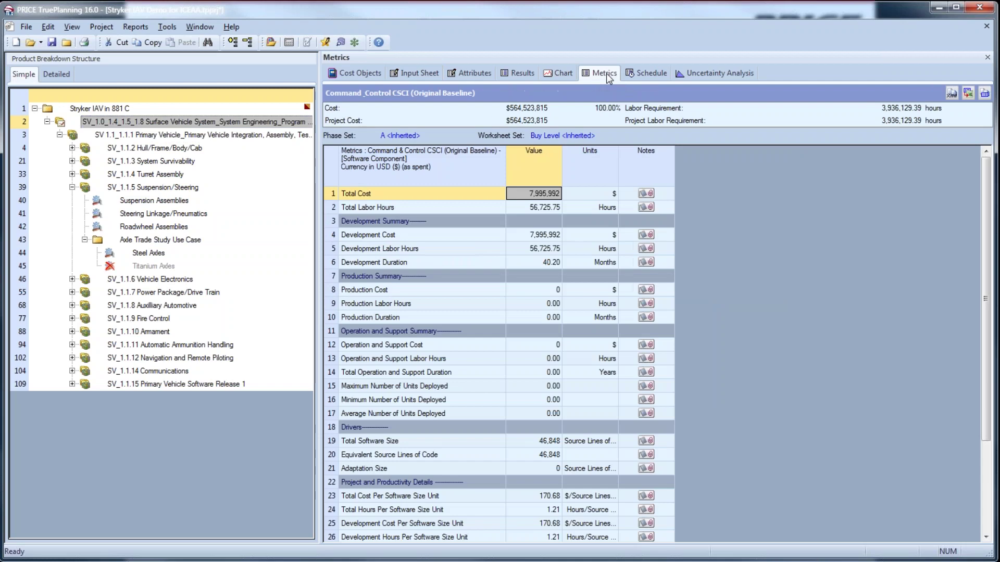
{"action": "scroll", "coordinate": [983, 324], "scroll_direction": "down", "scroll_amount": 3}
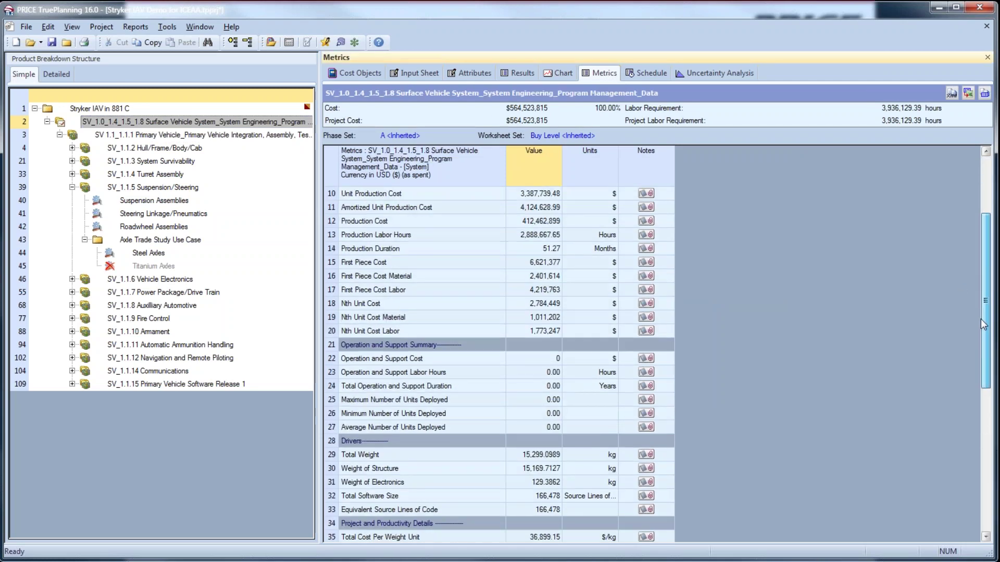
{"action": "scroll", "coordinate": [521, 442], "scroll_direction": "down", "scroll_amount": 3}
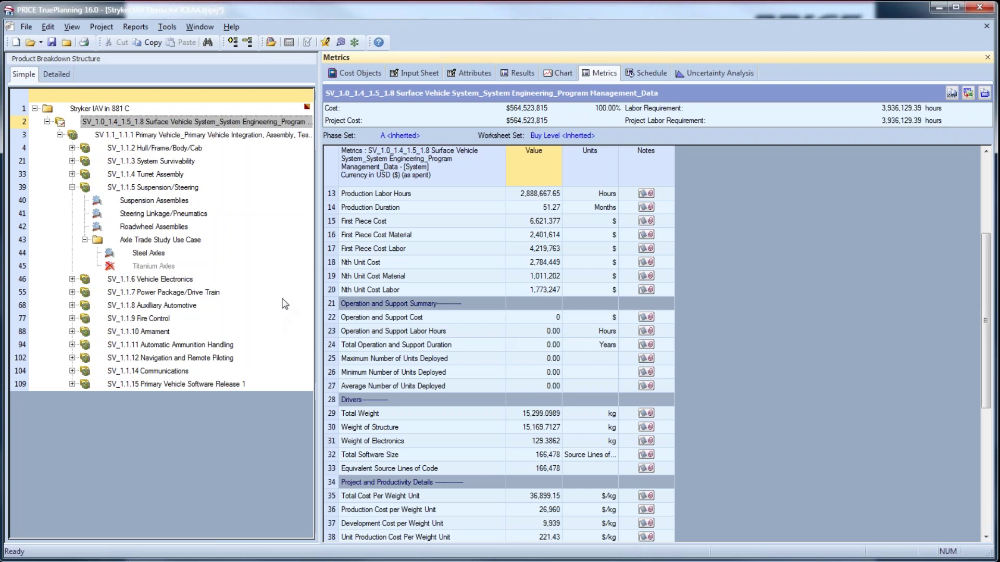
{"action": "left_click", "coordinate": [417, 74]}
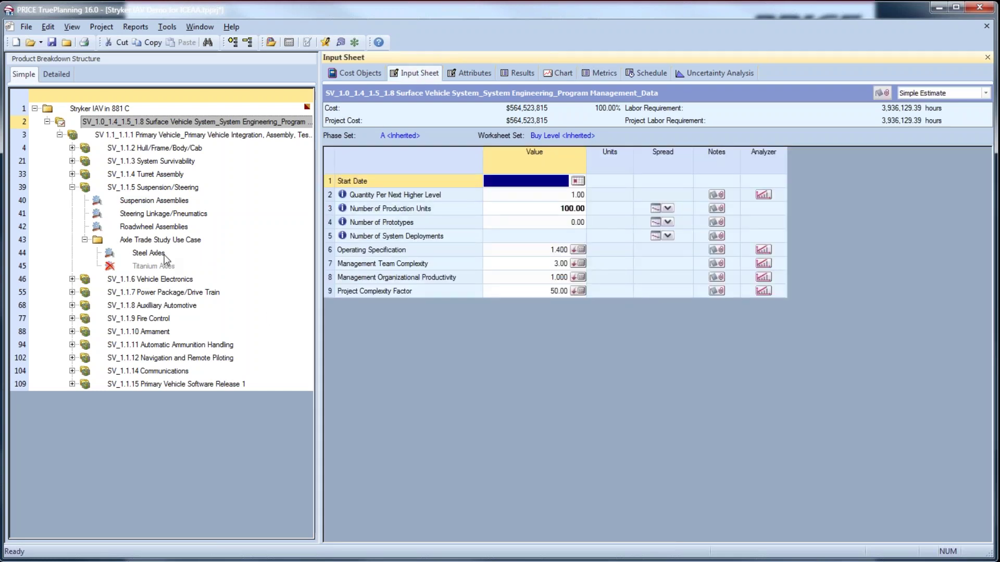
Include Titanium Axles from the Axle Trade Study Use Case folder in the project estimate.
{"action": "left_click", "coordinate": [142, 264]}
{"action": "right_click", "coordinate": [143, 265]}
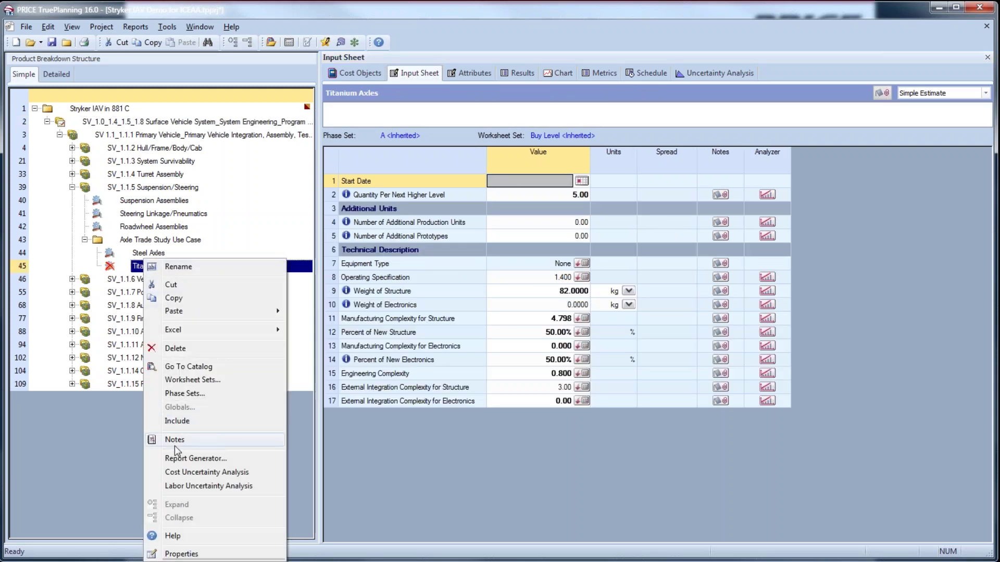
{"action": "left_click", "coordinate": [177, 421]}
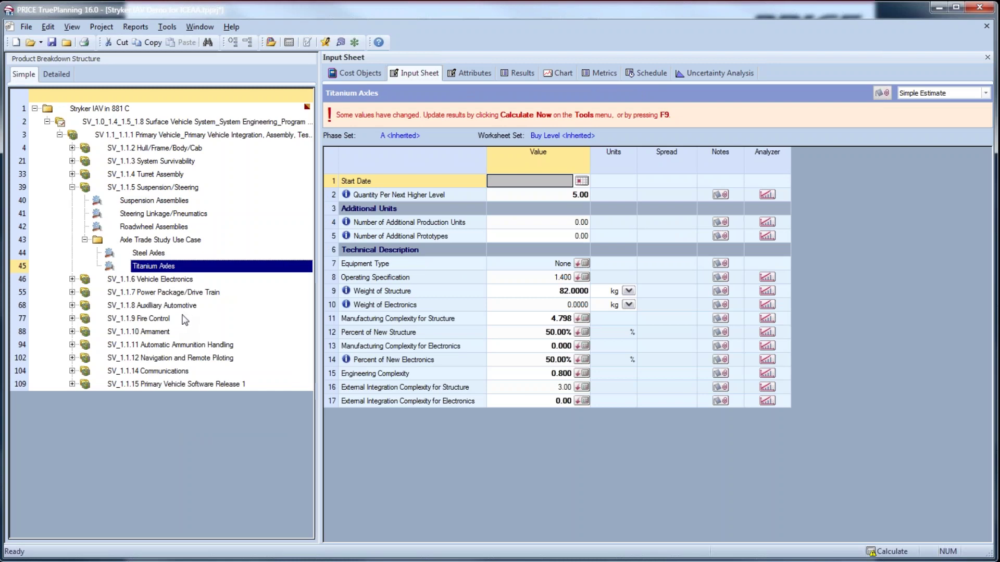
Review the material and function settings in the Steel Axles' MCPLXS manufacturing complexity calculator for structure.
{"action": "left_click", "coordinate": [146, 253]}
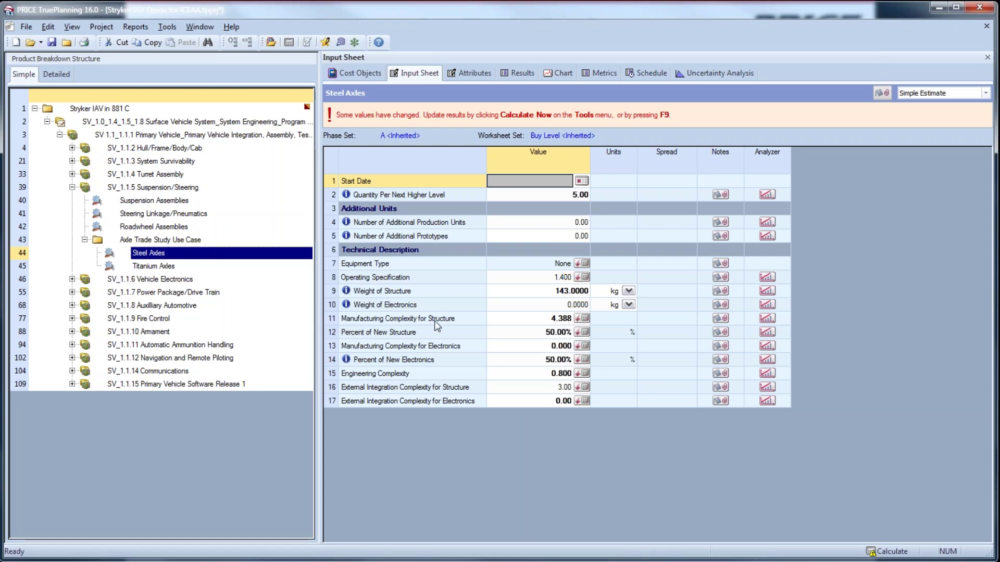
{"action": "left_click", "coordinate": [584, 318]}
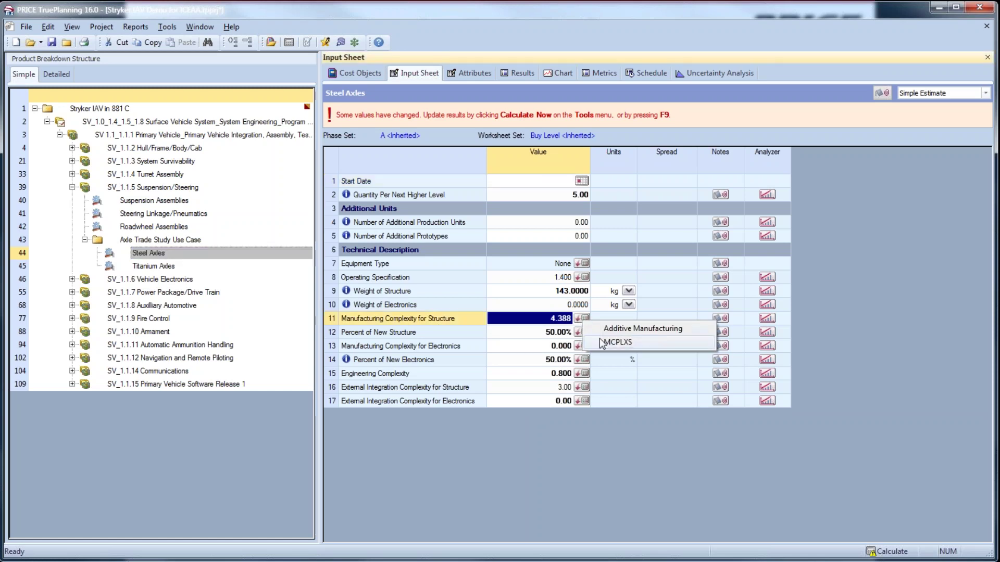
{"action": "left_click", "coordinate": [617, 342]}
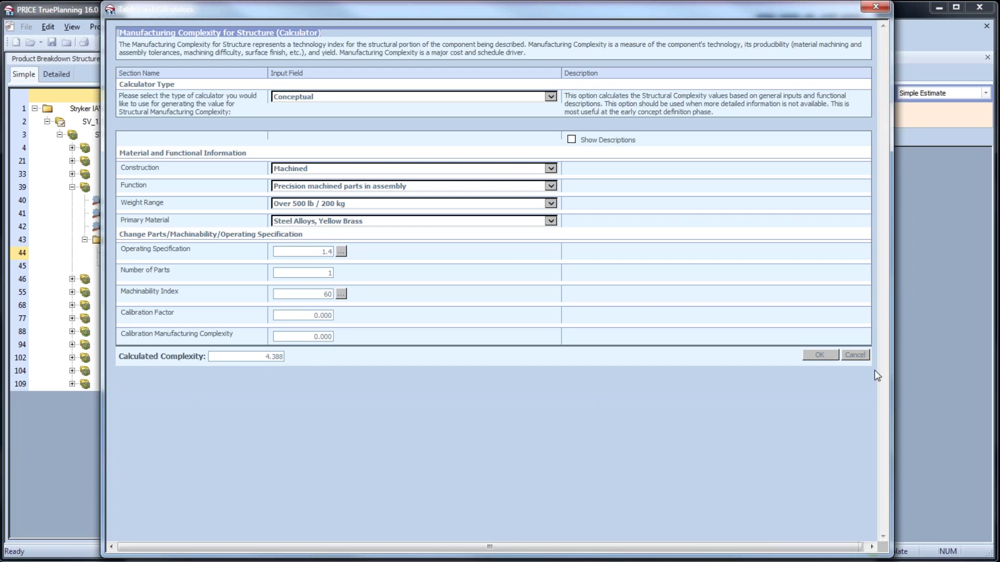
{"action": "left_click", "coordinate": [821, 355]}
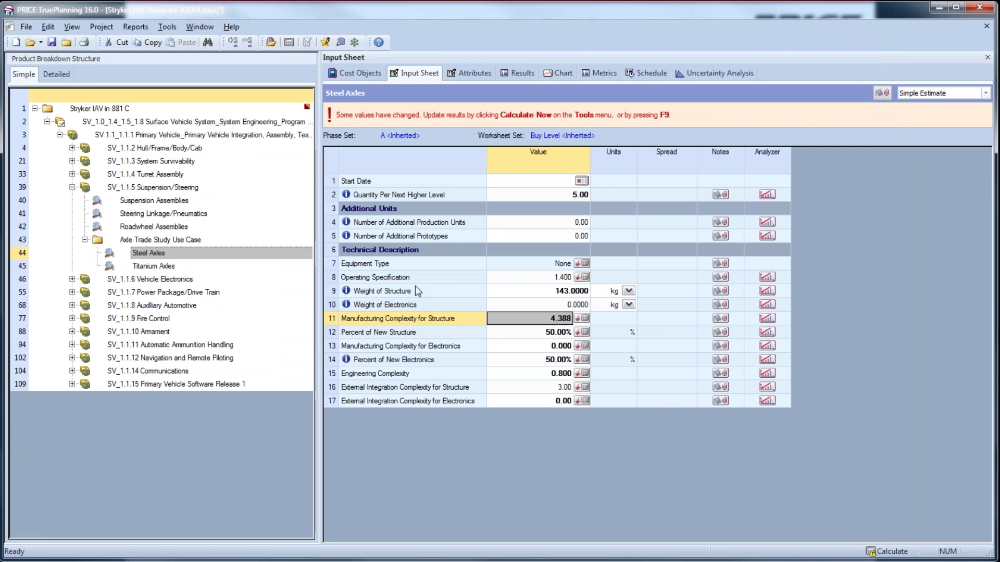
Review the material and weight range settings in the Titanium Axles' MCPLXS manufacturing complexity calculator for structure.
{"action": "left_click", "coordinate": [154, 267]}
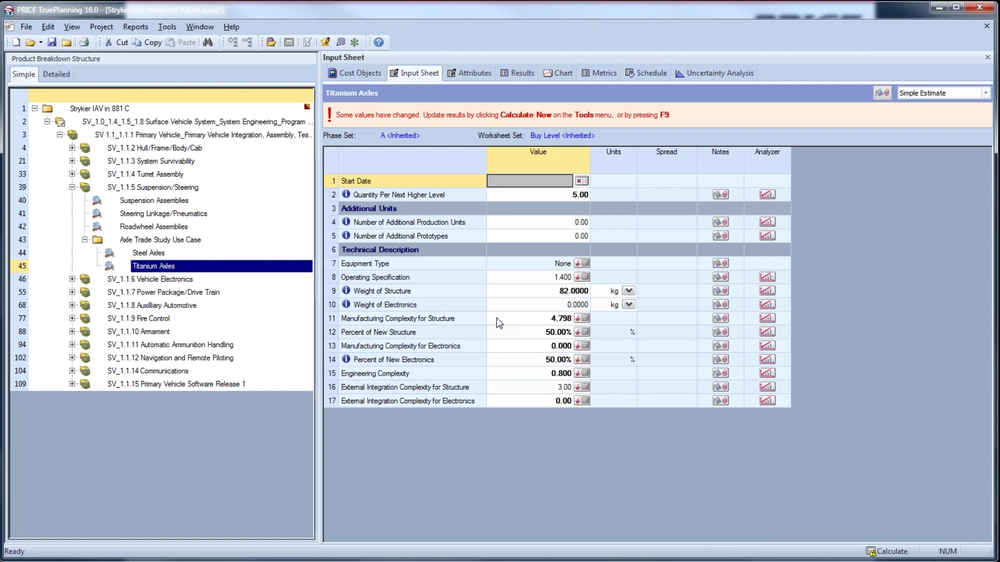
{"action": "left_click", "coordinate": [581, 317]}
{"action": "left_click", "coordinate": [582, 318]}
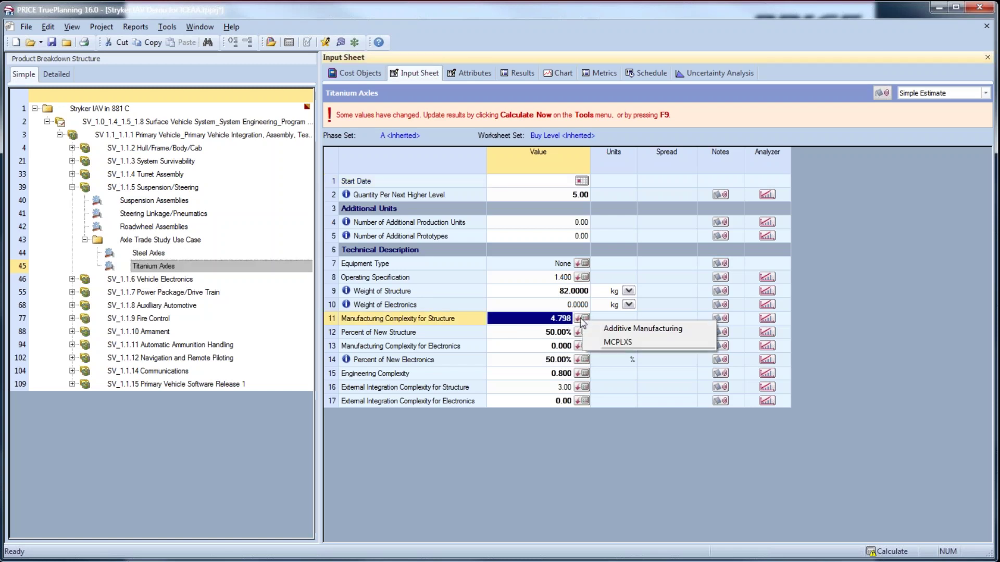
{"action": "left_click", "coordinate": [607, 343]}
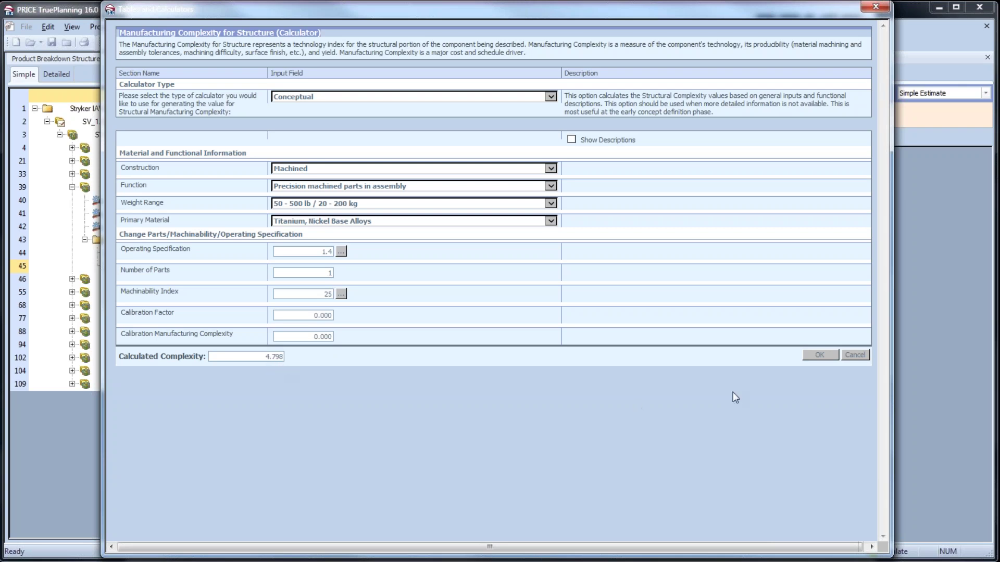
{"action": "left_click", "coordinate": [818, 356]}
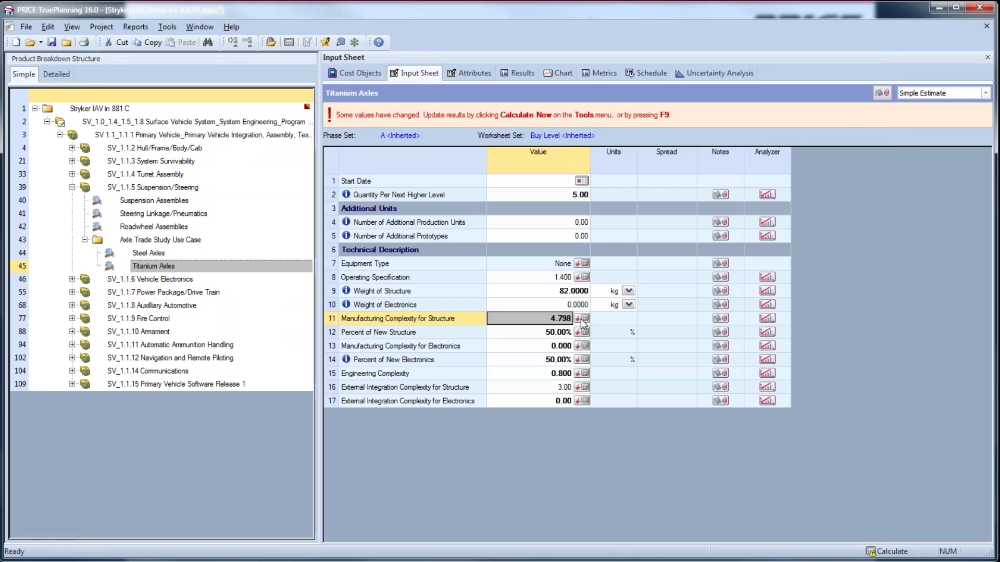
Recalculate the project and show the Trade Study Weight Savings chart for Axle Trade Study Use Case to compare axle weights.
{"action": "key", "text": "F9"}
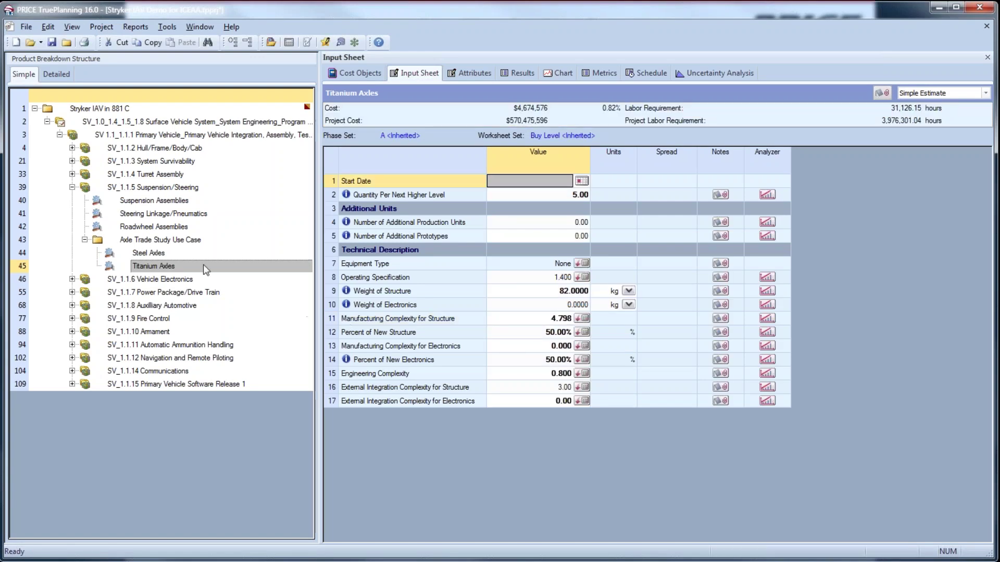
{"action": "left_click", "coordinate": [163, 240]}
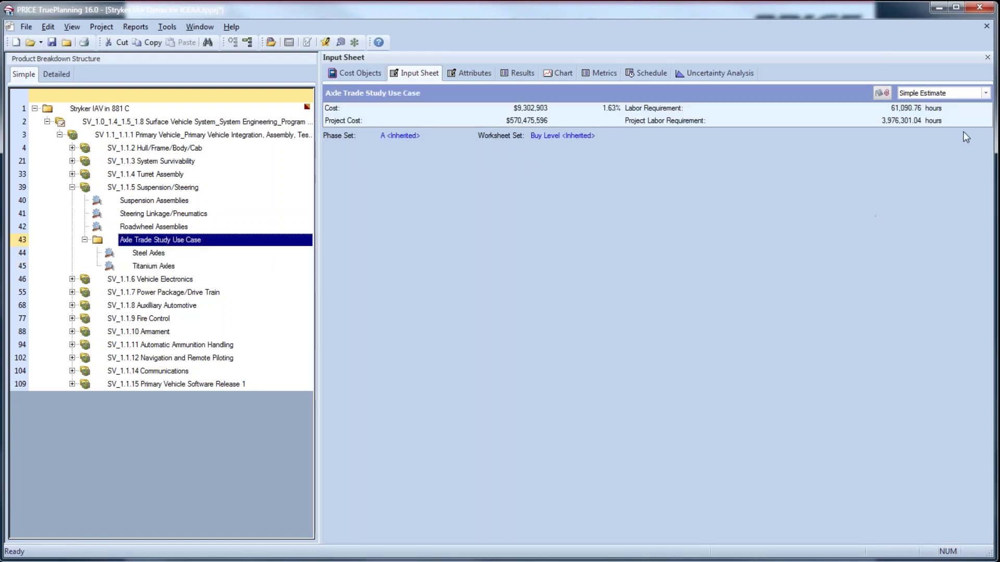
{"action": "left_click", "coordinate": [563, 75]}
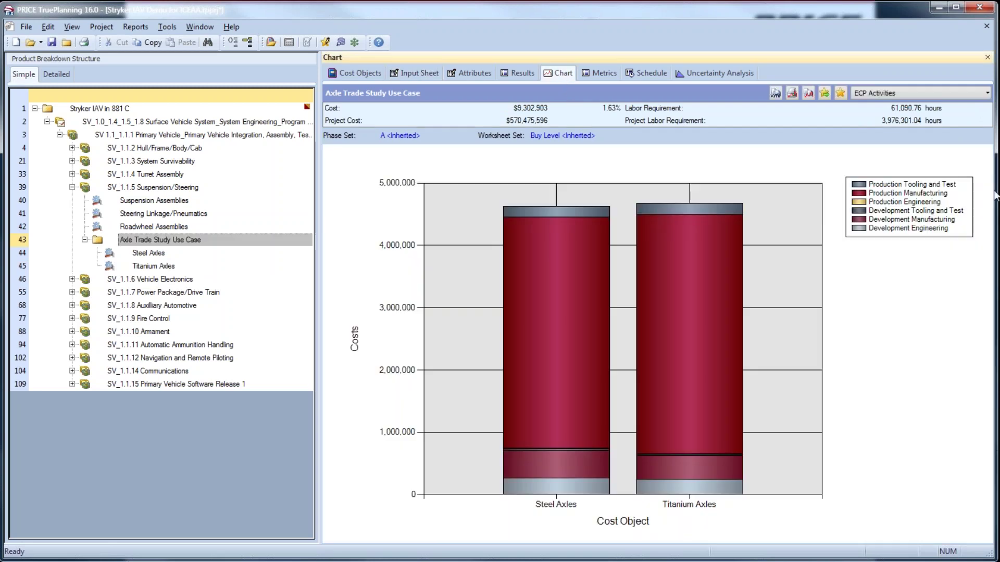
{"action": "left_click", "coordinate": [988, 95]}
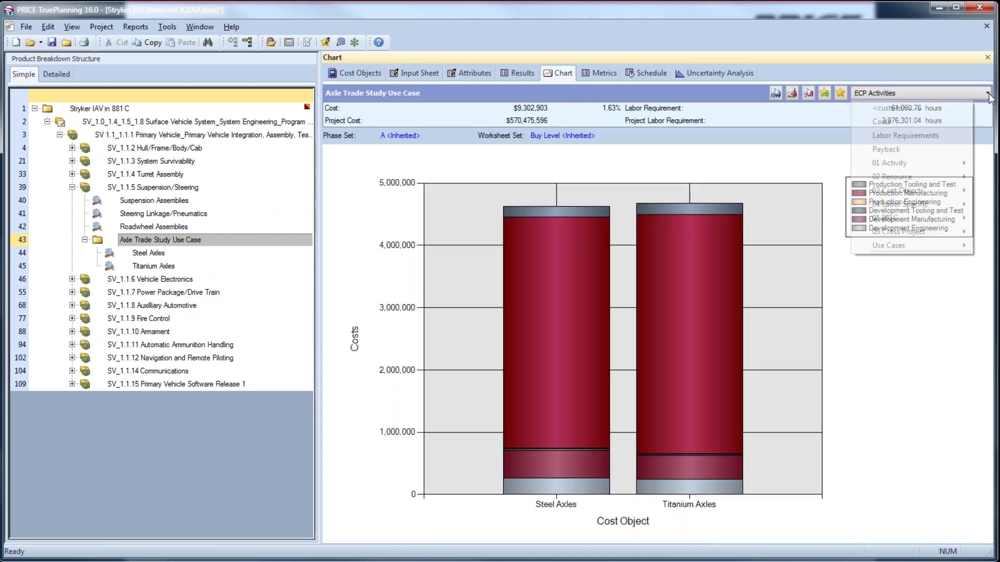
{"action": "mouse_move", "coordinate": [899, 249]}
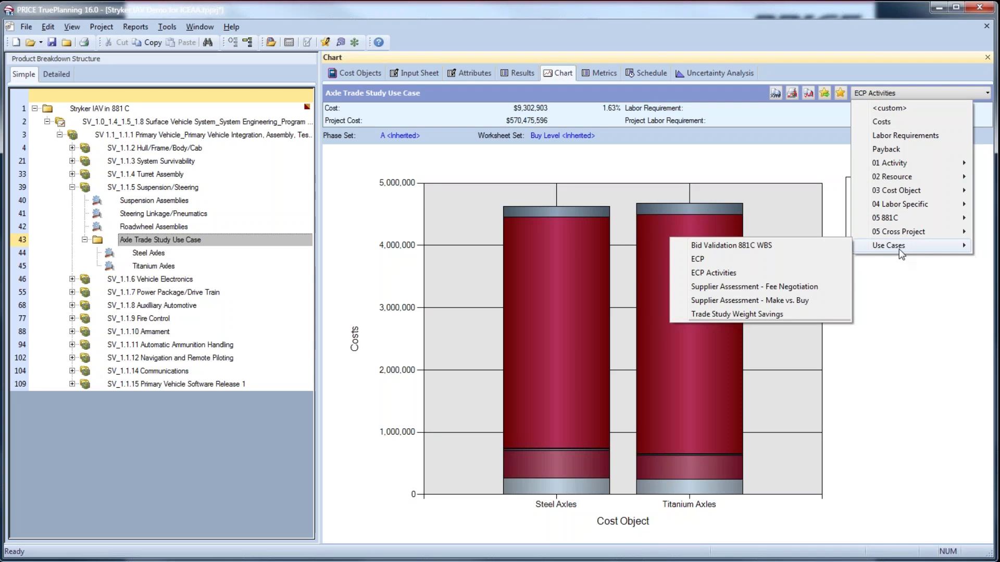
{"action": "left_click", "coordinate": [765, 320]}
{"action": "mouse_move", "coordinate": [615, 480]}
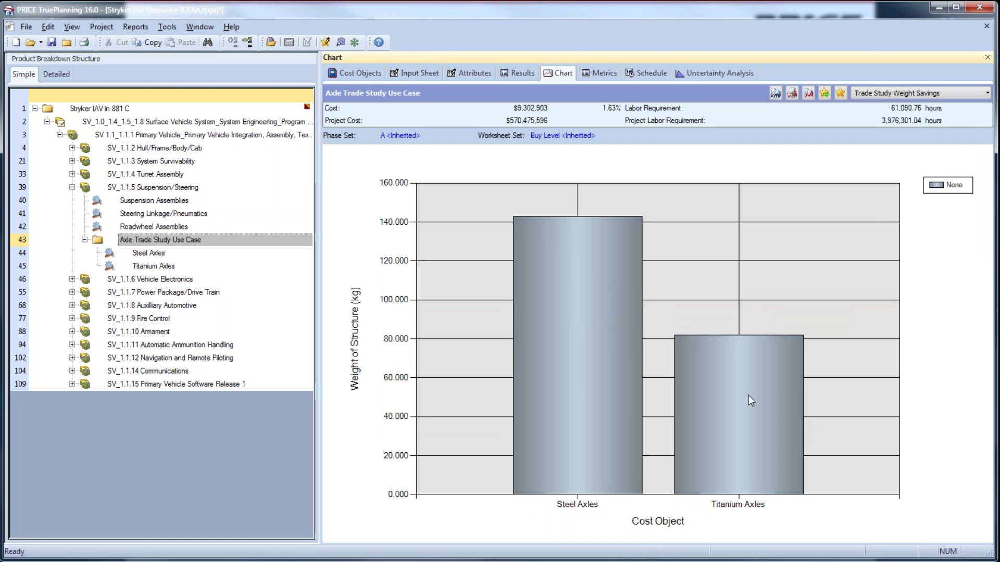
{"action": "mouse_move", "coordinate": [748, 397]}
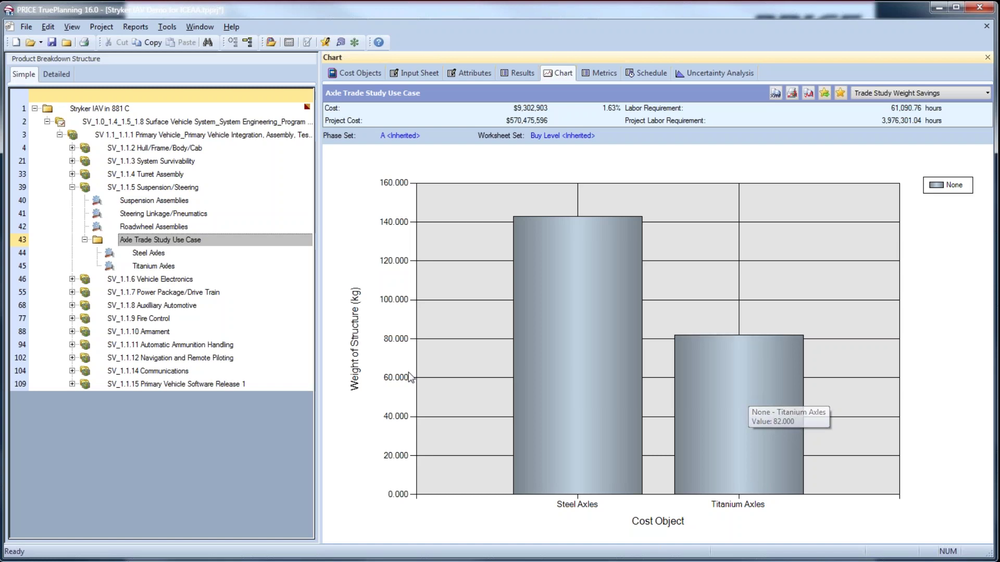
Exclude Steel Axles from the project estimate and check the Surface Vehicle System's metrics.
{"action": "left_click", "coordinate": [155, 253]}
{"action": "right_click", "coordinate": [151, 254]}
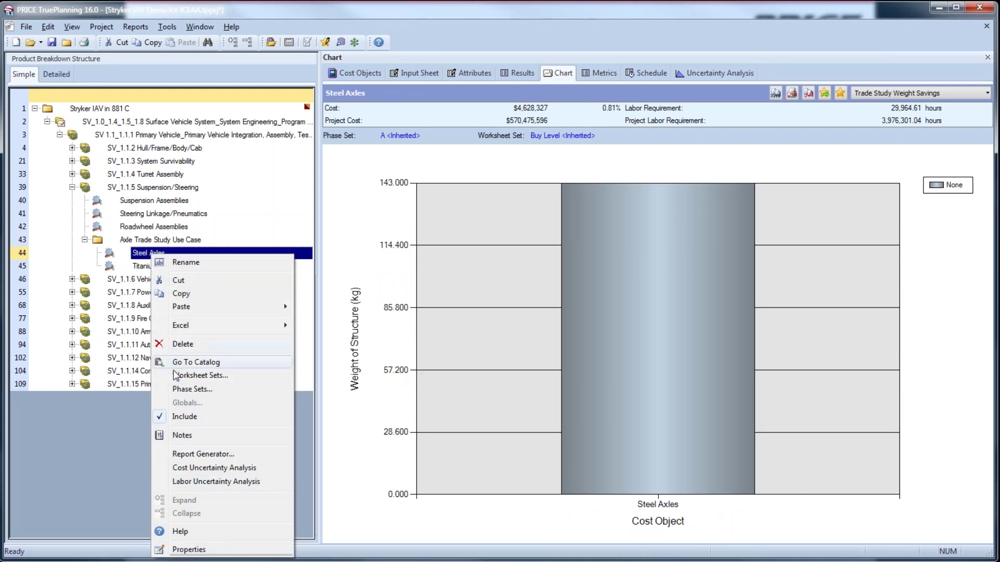
{"action": "left_click", "coordinate": [182, 416]}
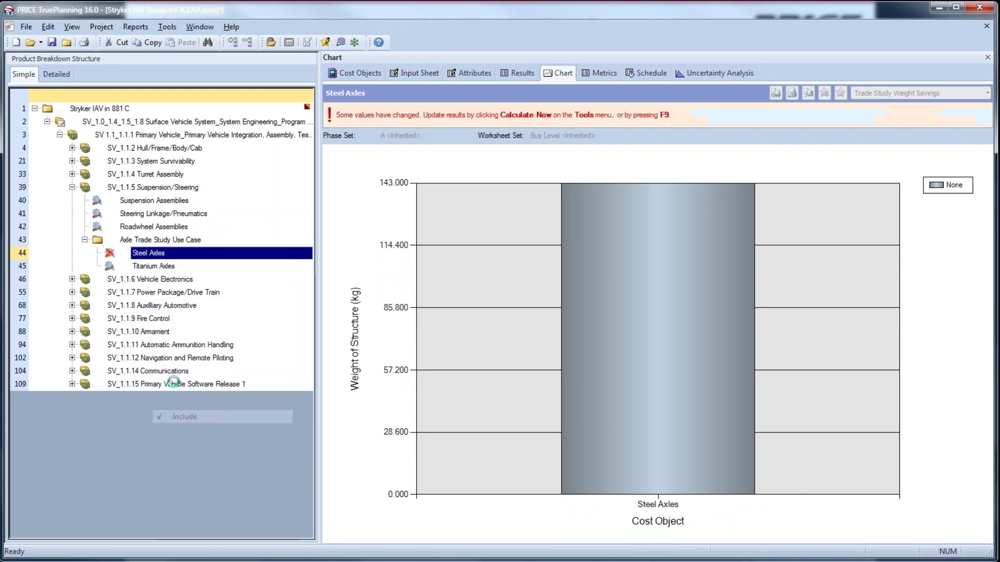
{"action": "left_click", "coordinate": [97, 125]}
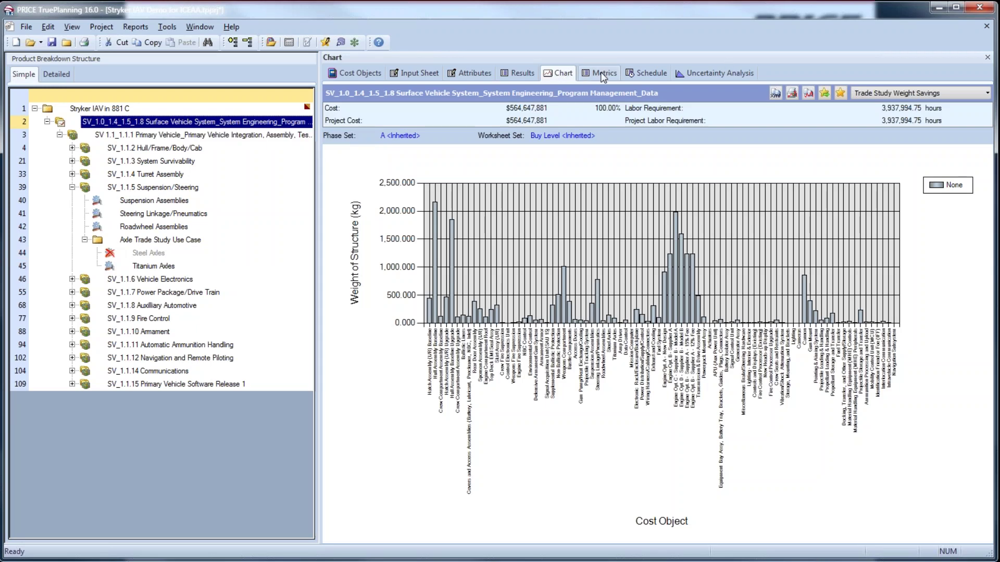
{"action": "left_click", "coordinate": [603, 77]}
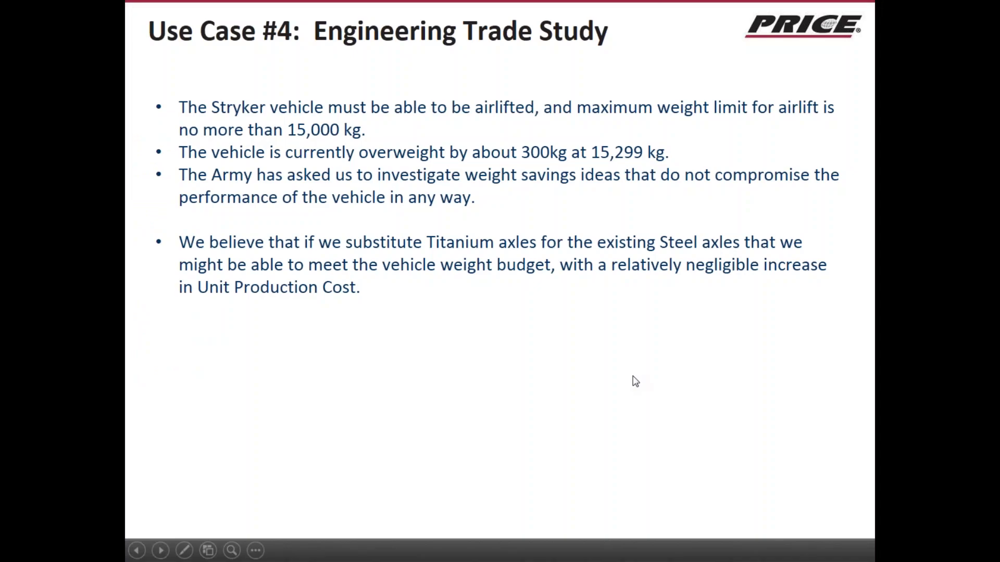
{"action": "left_click", "coordinate": [635, 382]}
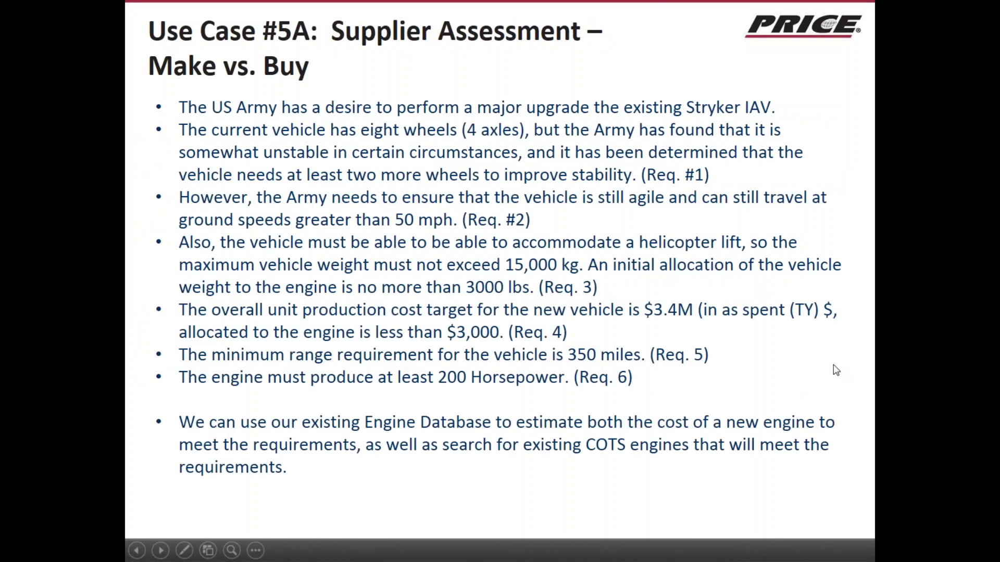
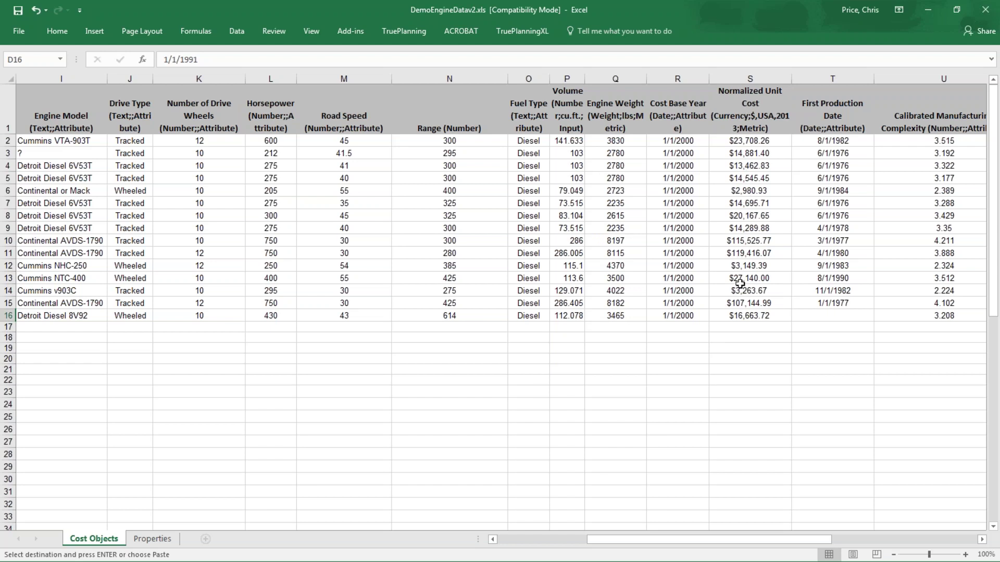
Review the engine attributes and calibrated manufacturing complexity columns in DemoEngineDatav2.xls, then minimize the workbook.
{"action": "left_click_drag", "start_coordinate": [725, 547], "coordinate": [813, 544]}
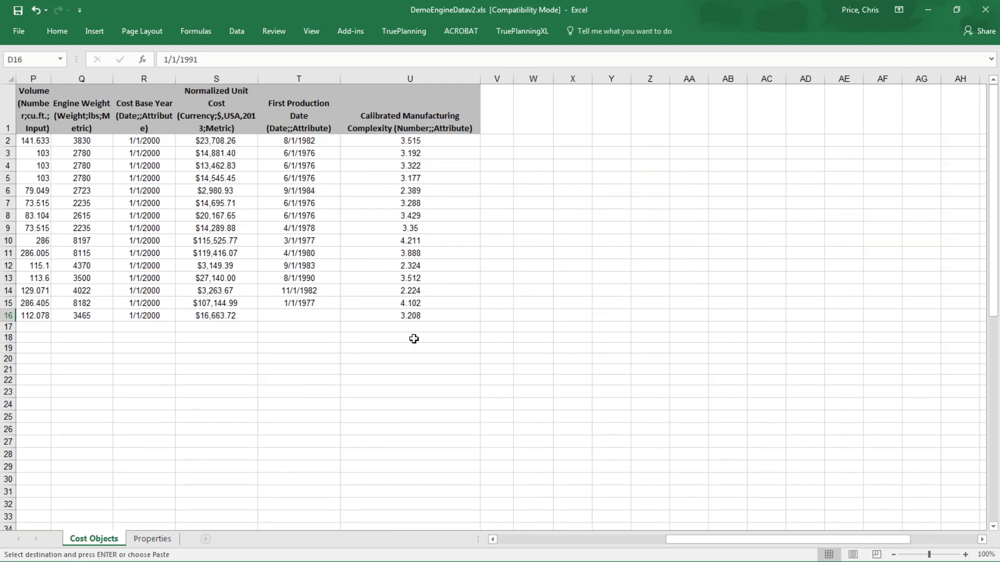
{"action": "left_click_drag", "start_coordinate": [685, 544], "coordinate": [500, 541]}
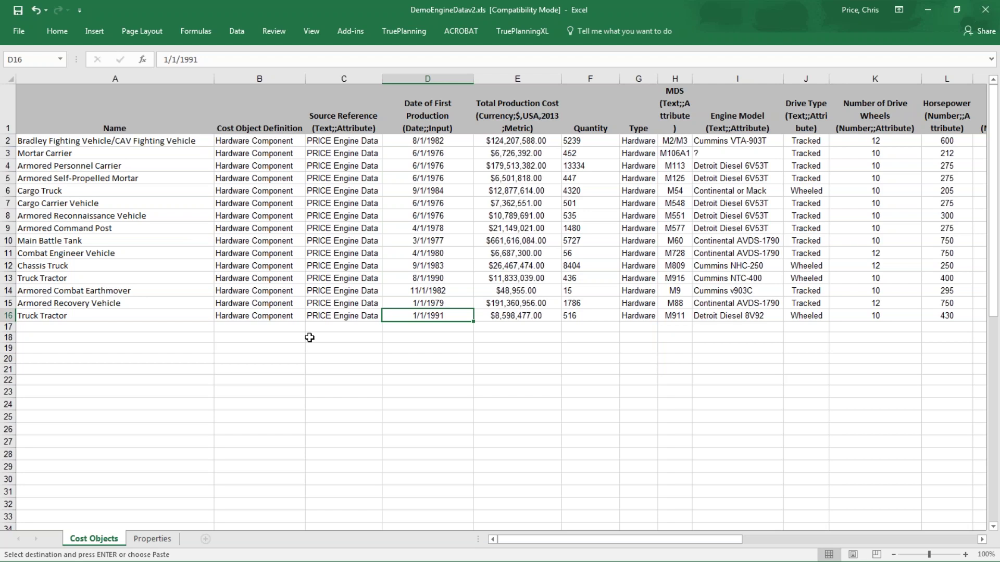
{"action": "left_click", "coordinate": [930, 13]}
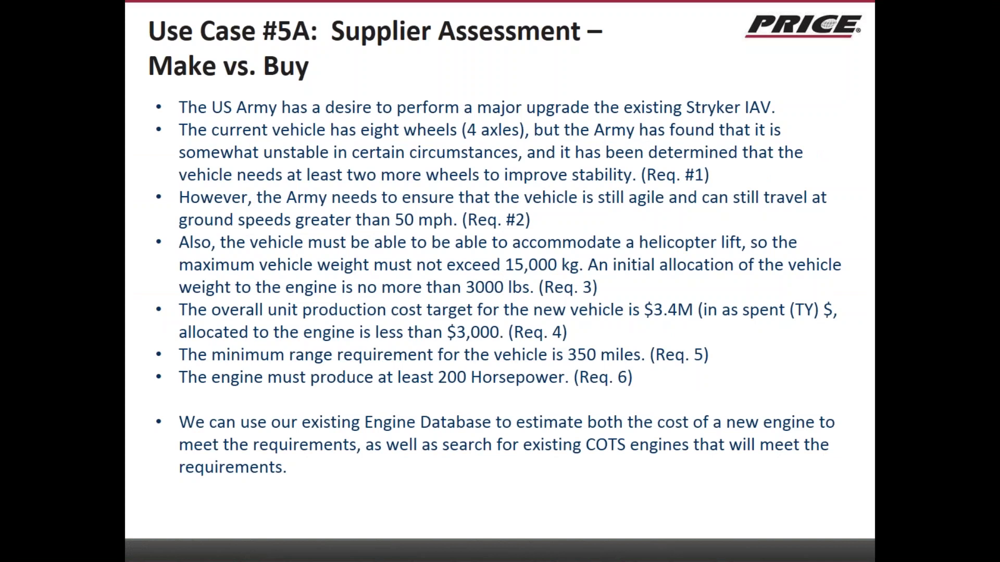
Switch to PRICE TrueFindings and examine the engine database rows together with the saved findings.
{"action": "key", "text": "alt+Tab"}
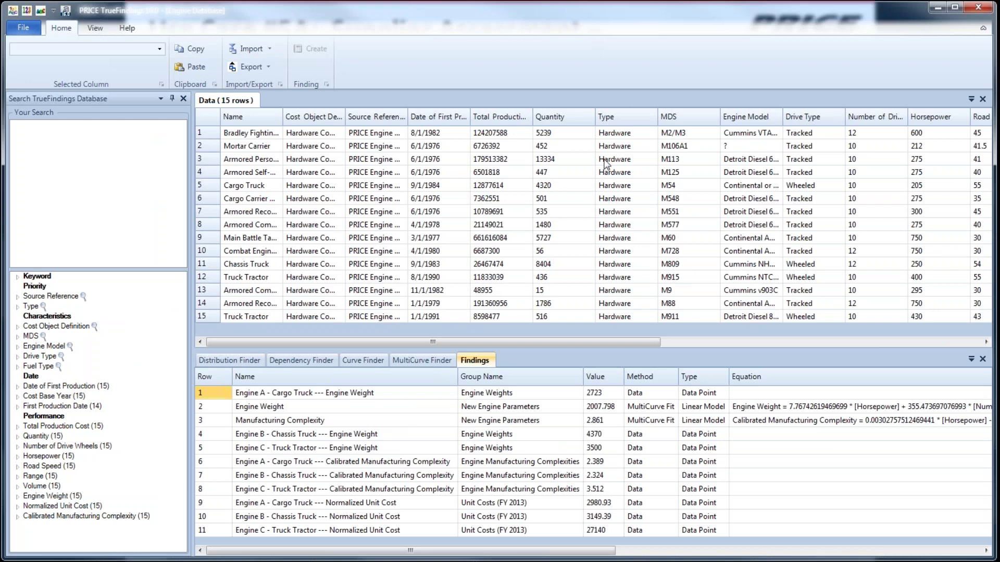
{"action": "left_click", "coordinate": [672, 212]}
{"action": "left_click", "coordinate": [802, 250]}
{"action": "left_click", "coordinate": [552, 290]}
{"action": "left_click", "coordinate": [323, 238]}
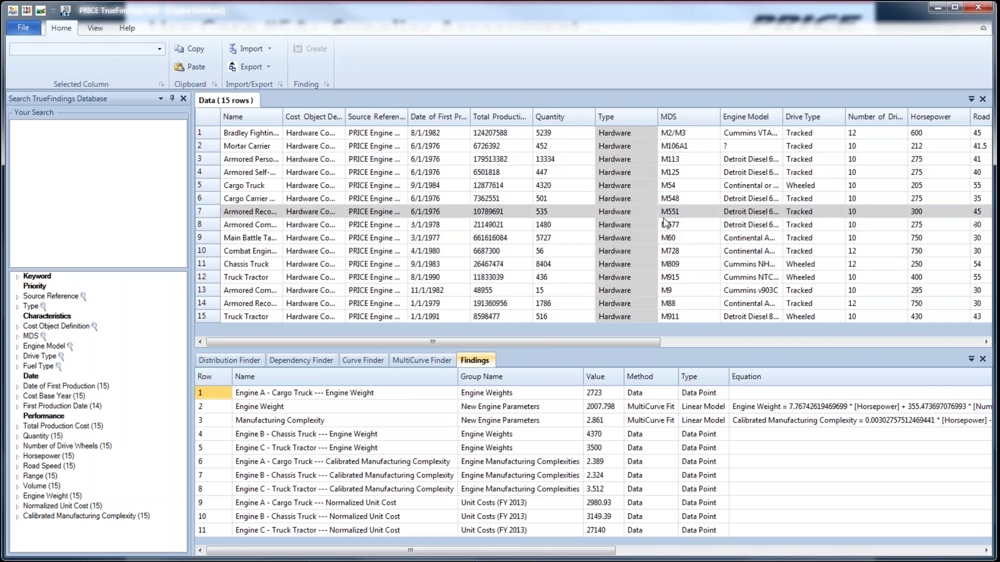
{"action": "left_click_drag", "start_coordinate": [600, 343], "coordinate": [564, 346]}
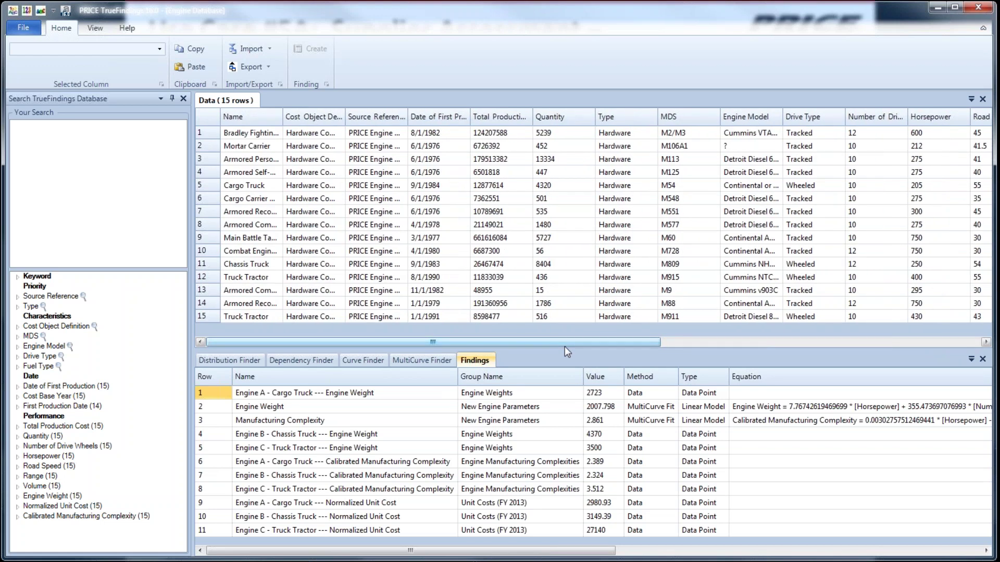
{"action": "left_click", "coordinate": [564, 285]}
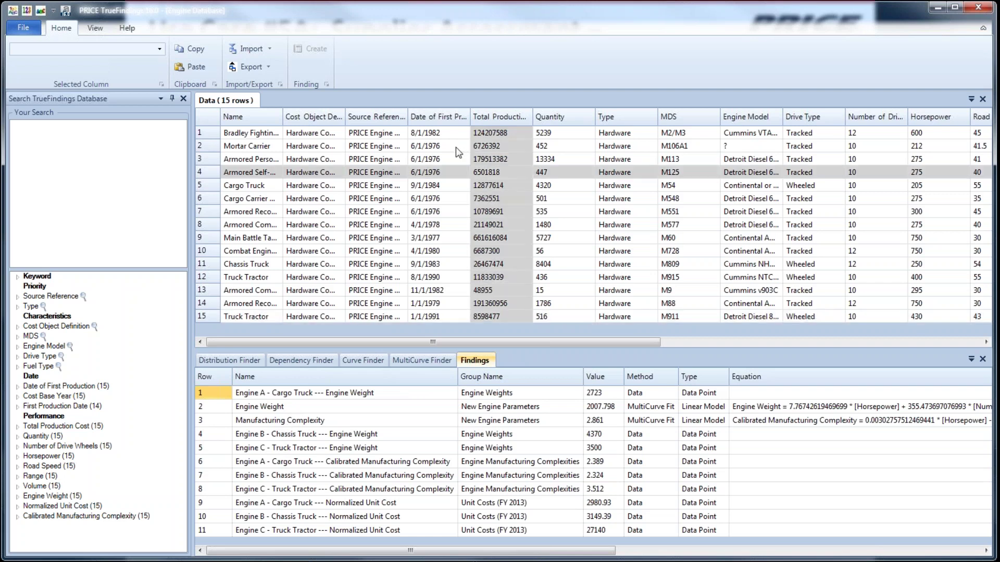
Open the Engine Weight finding's MultiCurve regression, examine its independent variables and predicted weight, and return to the findings list.
{"action": "double_click", "coordinate": [278, 414]}
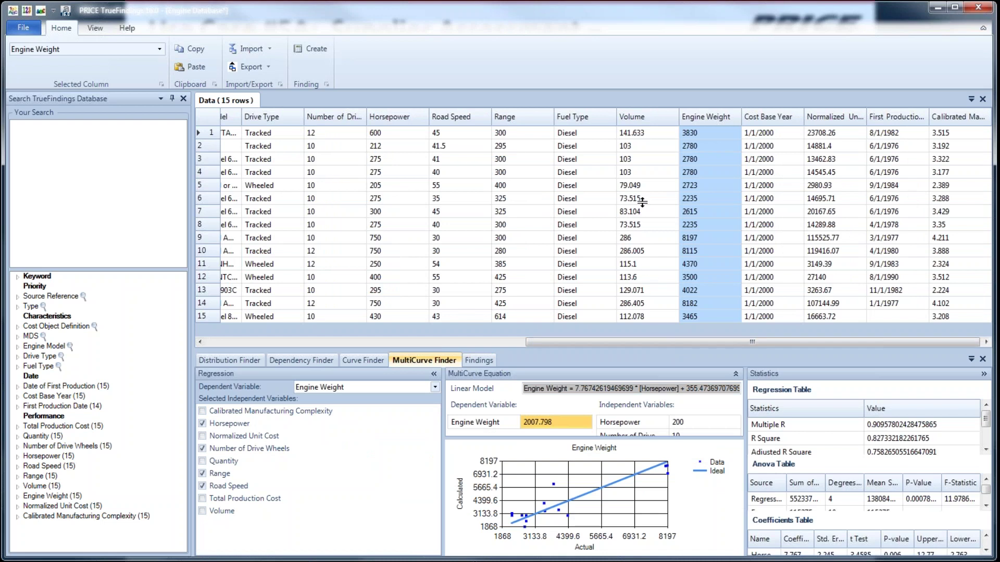
{"action": "left_click_drag", "start_coordinate": [642, 202], "coordinate": [642, 203]}
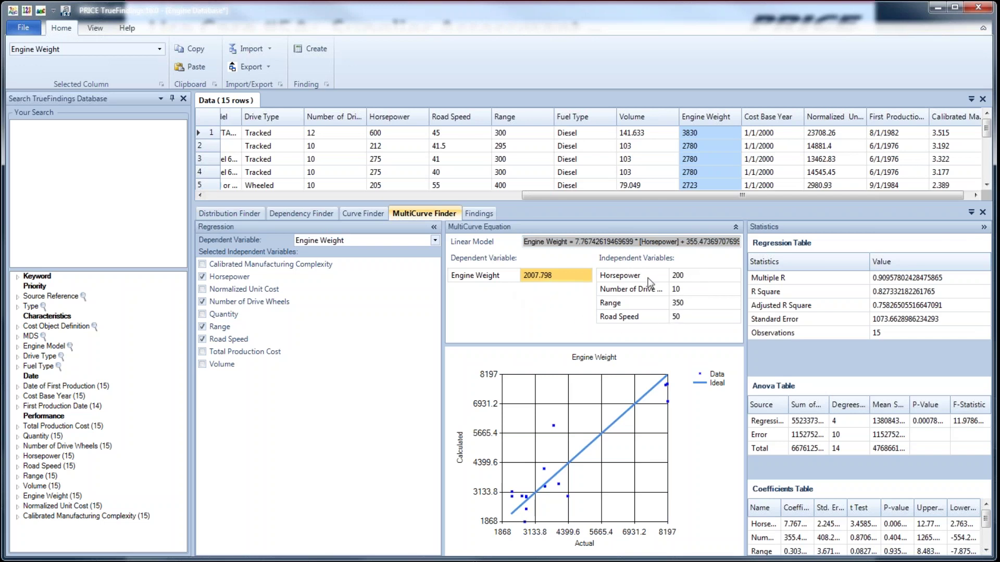
{"action": "left_click", "coordinate": [690, 275]}
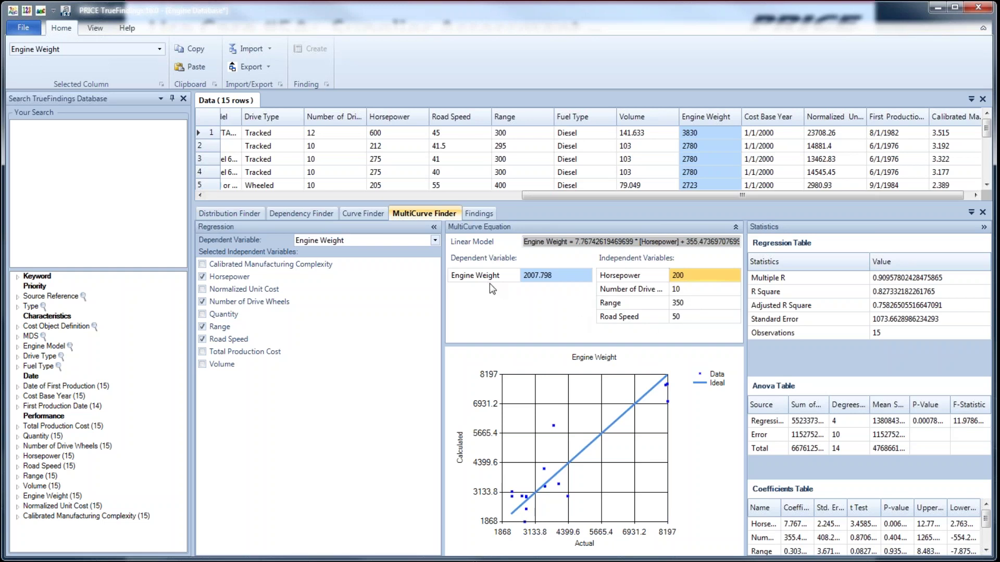
{"action": "left_click", "coordinate": [539, 277]}
{"action": "left_click", "coordinate": [476, 213]}
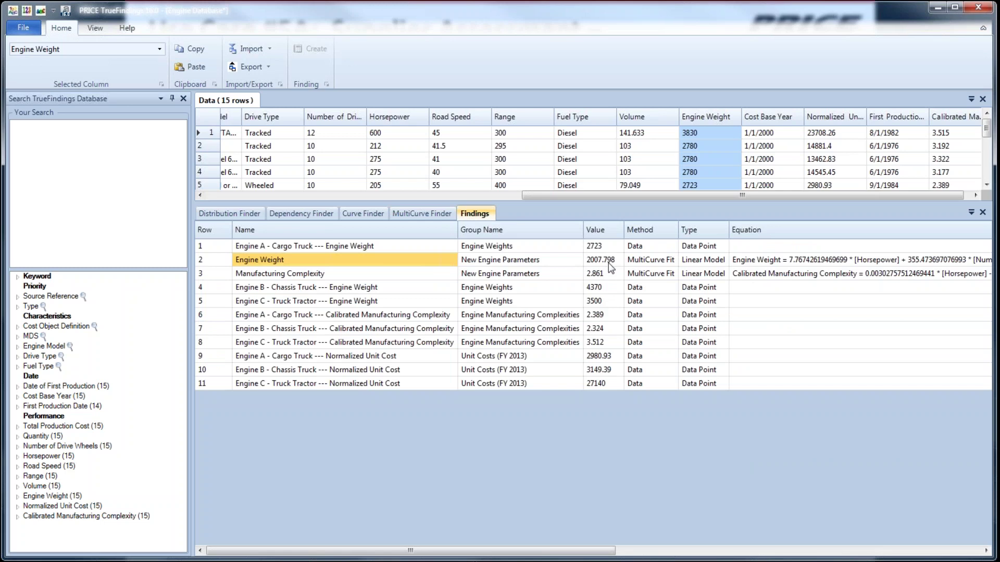
Open the Manufacturing Complexity finding's MultiCurve regression to examine its equation and predicted value.
{"action": "left_click", "coordinate": [281, 276]}
{"action": "double_click", "coordinate": [280, 275]}
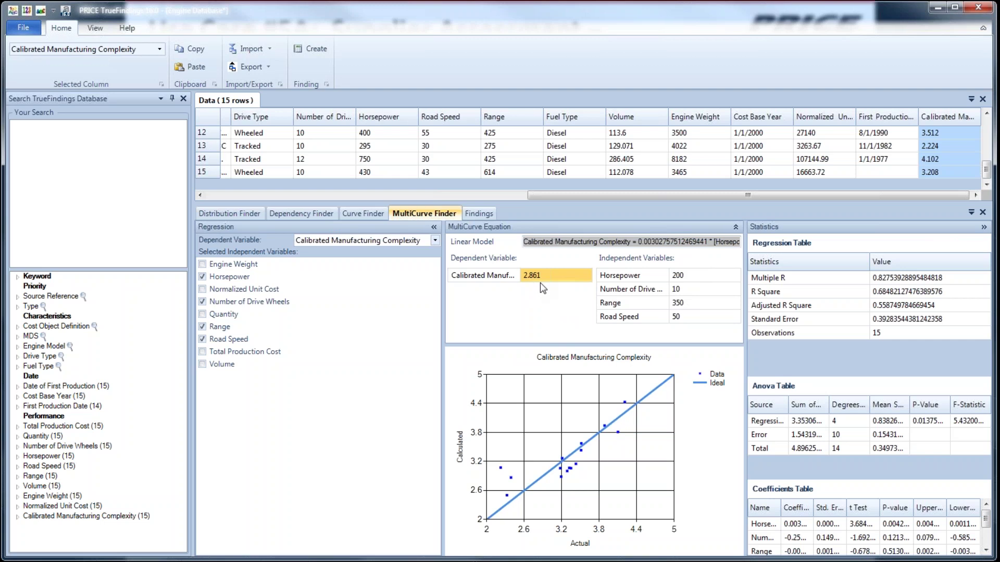
Return to the findings list, examine the Manufacturing Complexity value, and enlarge the engine data table to review its rows and leading columns.
{"action": "left_click", "coordinate": [478, 214]}
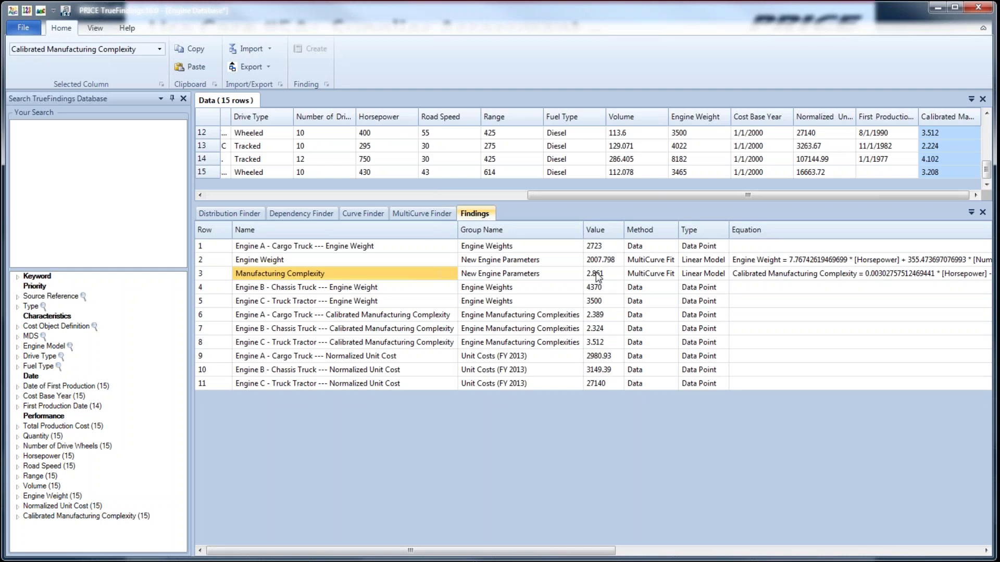
{"action": "left_click", "coordinate": [596, 274]}
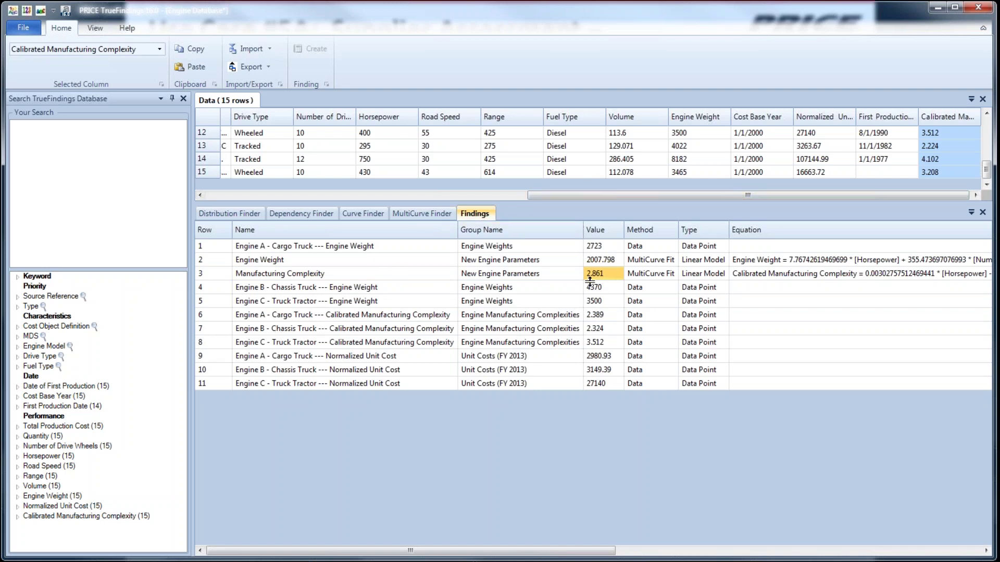
{"action": "left_click_drag", "start_coordinate": [587, 328], "coordinate": [586, 330]}
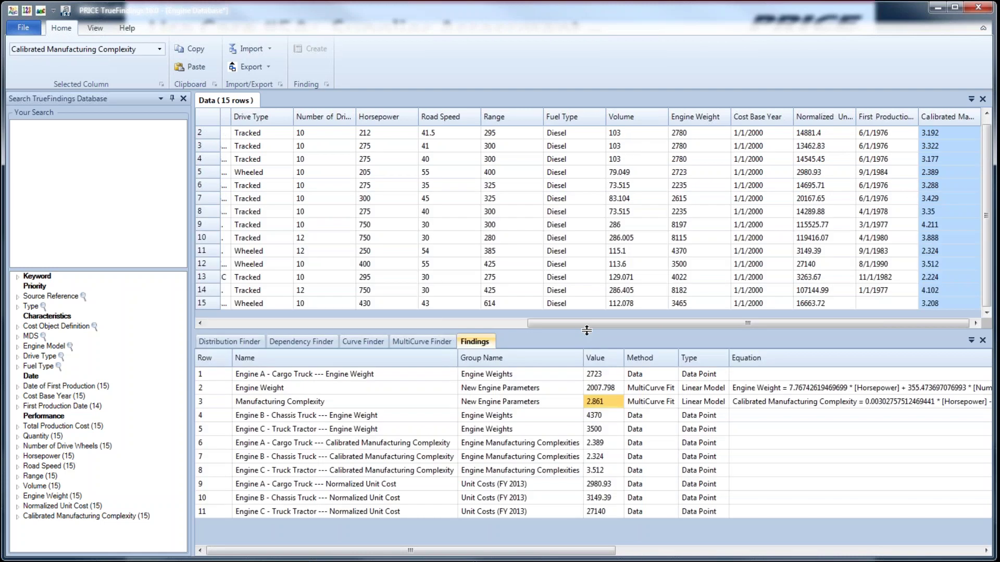
{"action": "left_click_drag", "start_coordinate": [584, 349], "coordinate": [584, 348]}
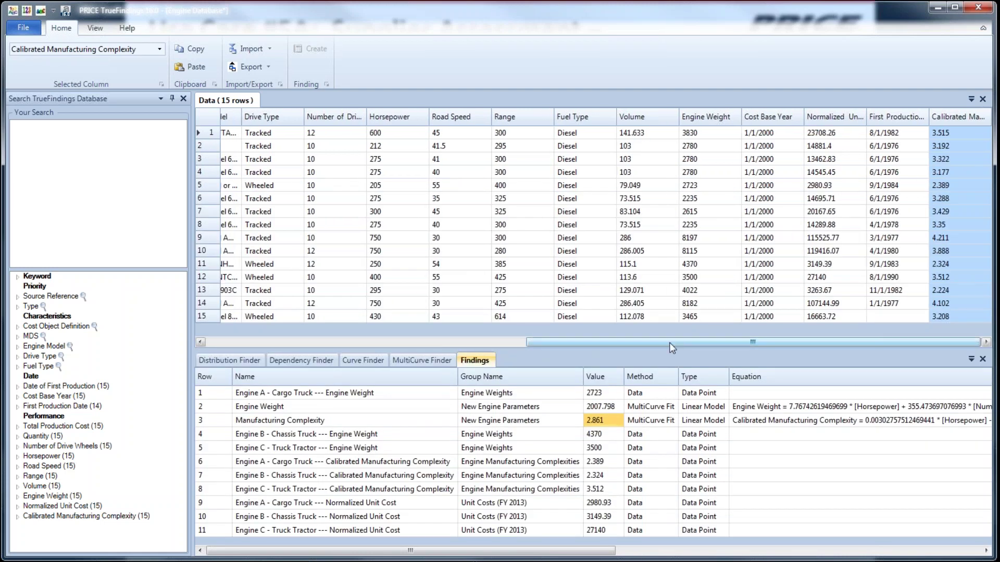
{"action": "left_click_drag", "start_coordinate": [672, 348], "coordinate": [354, 348]}
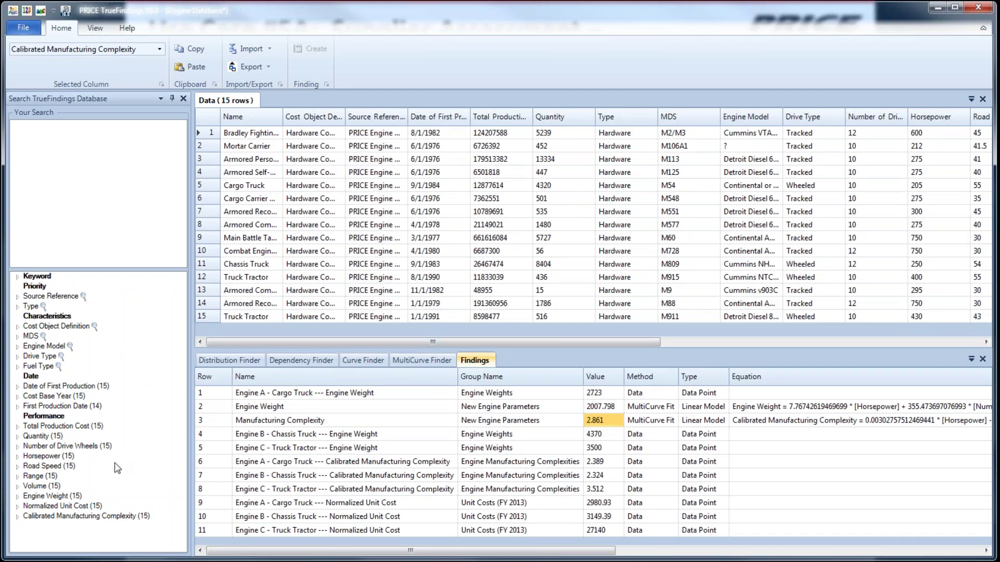
Search the engine database for a Number of Drive Wheels from 10 upward.
{"action": "left_click", "coordinate": [17, 446]}
{"action": "left_click", "coordinate": [37, 457]}
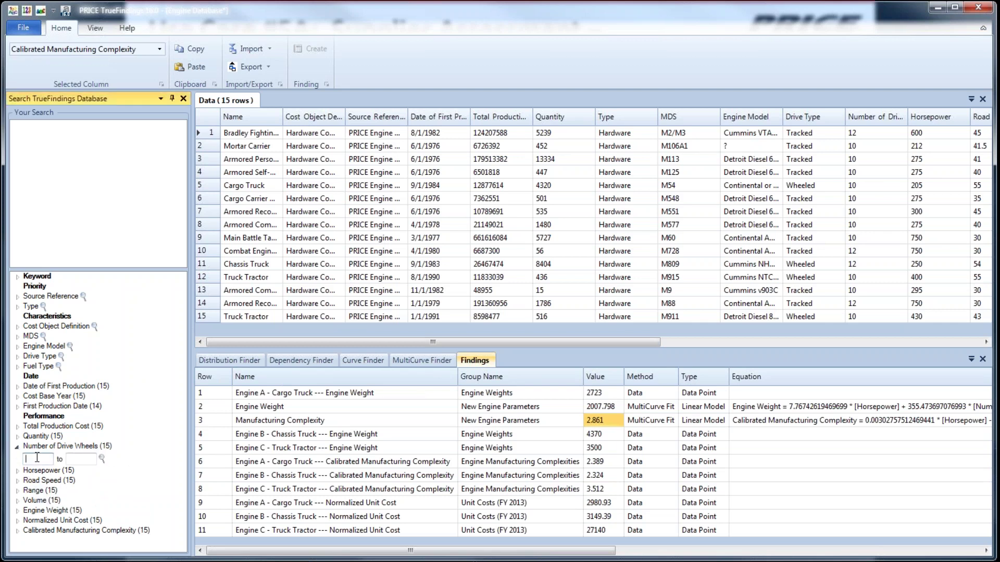
{"action": "type", "text": "10"}
{"action": "left_click", "coordinate": [102, 459]}
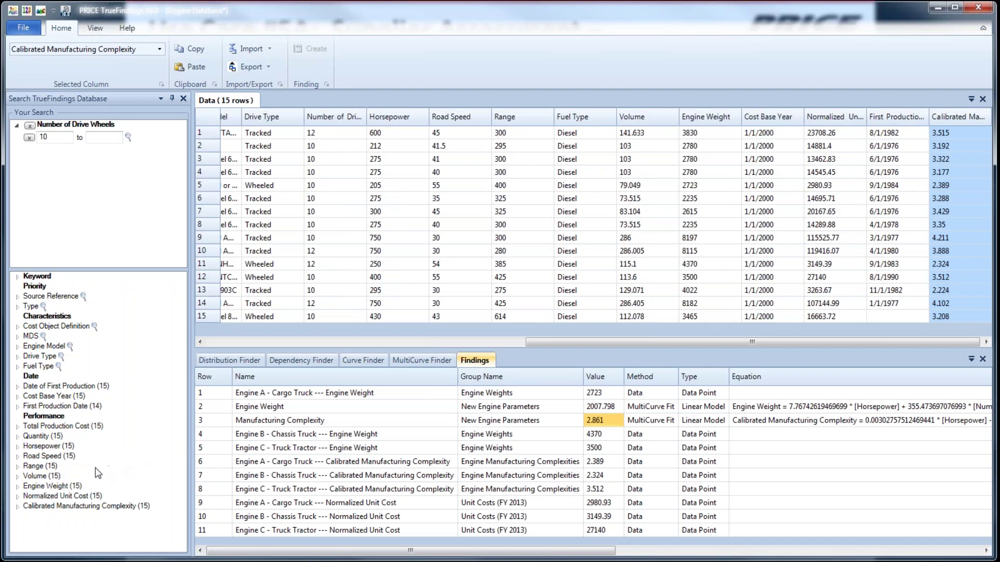
Add a Road Speed criterion from 50 upward to the search, dismiss the message, and examine the matching engines.
{"action": "left_click", "coordinate": [17, 457]}
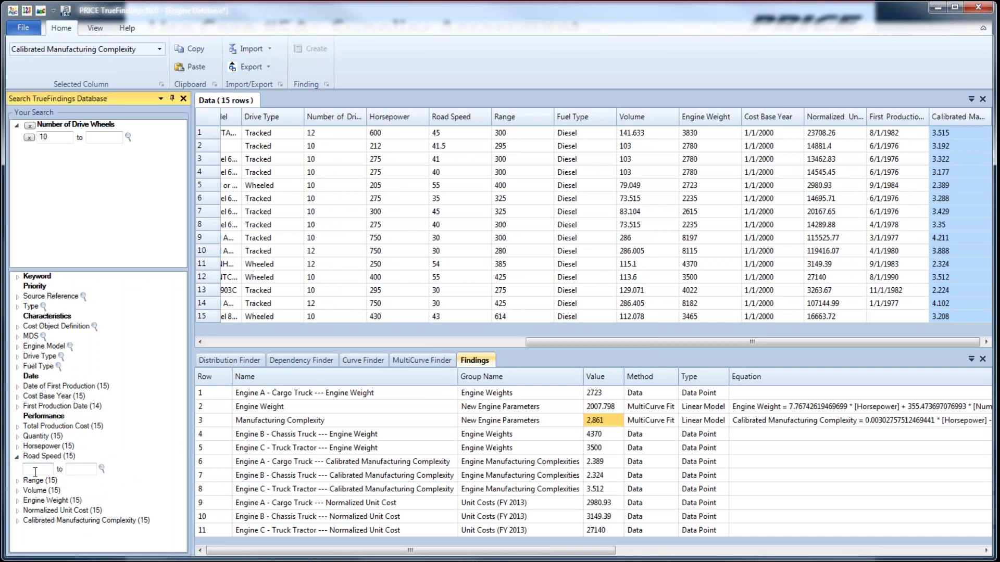
{"action": "left_click", "coordinate": [34, 472]}
{"action": "type", "text": "50"}
{"action": "left_click", "coordinate": [103, 474]}
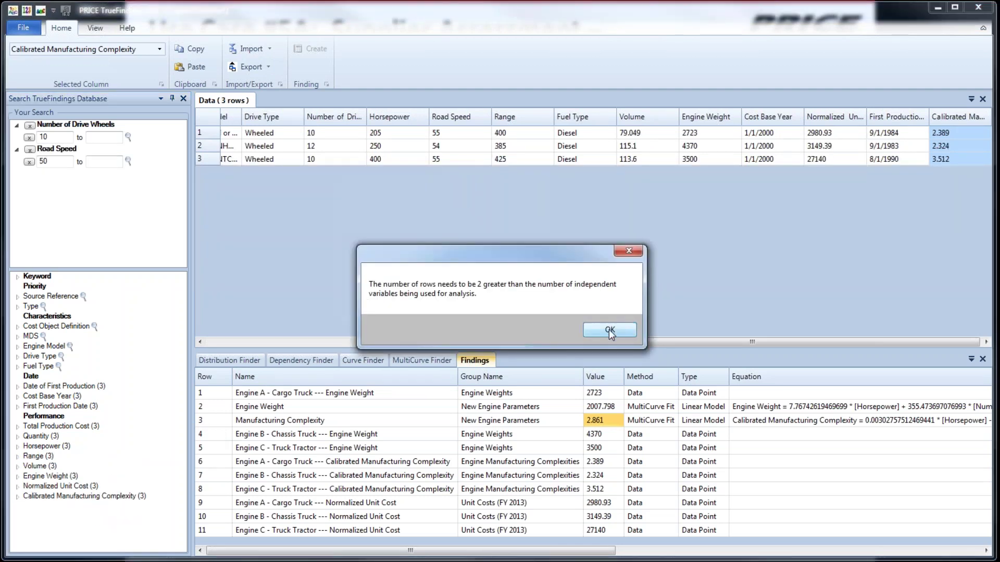
{"action": "left_click", "coordinate": [608, 329]}
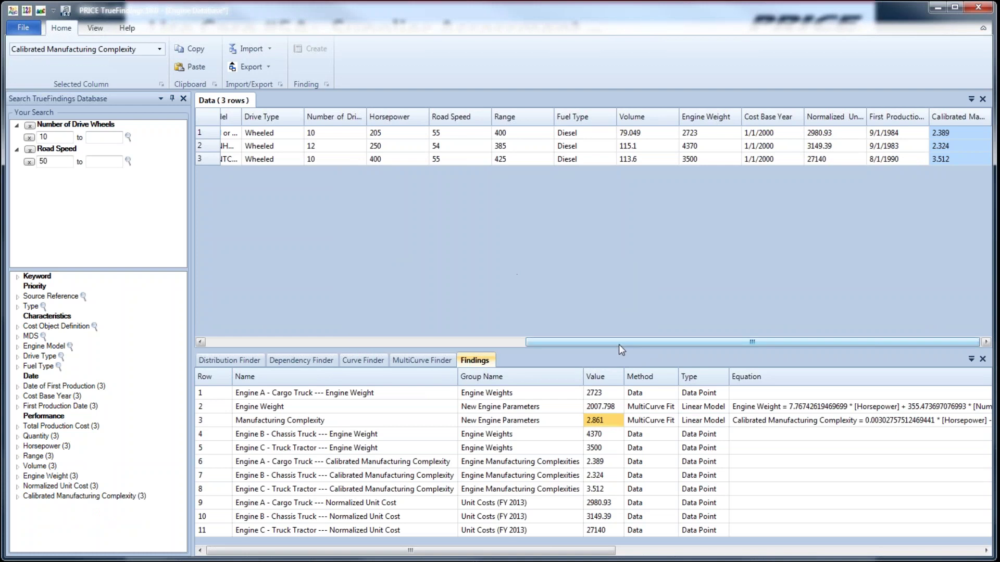
{"action": "left_click_drag", "start_coordinate": [624, 339], "coordinate": [302, 245]}
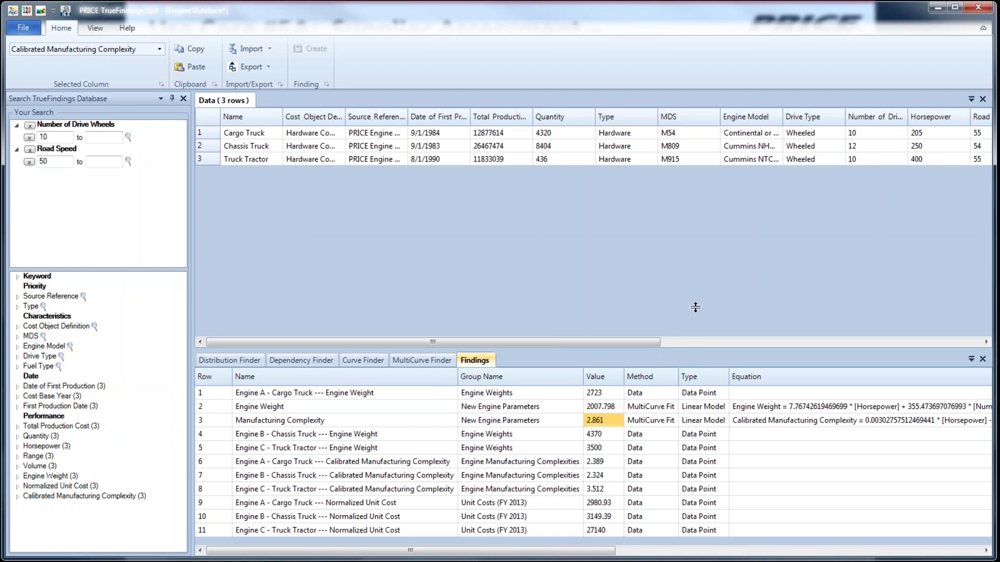
{"action": "left_click_drag", "start_coordinate": [692, 269], "coordinate": [692, 266]}
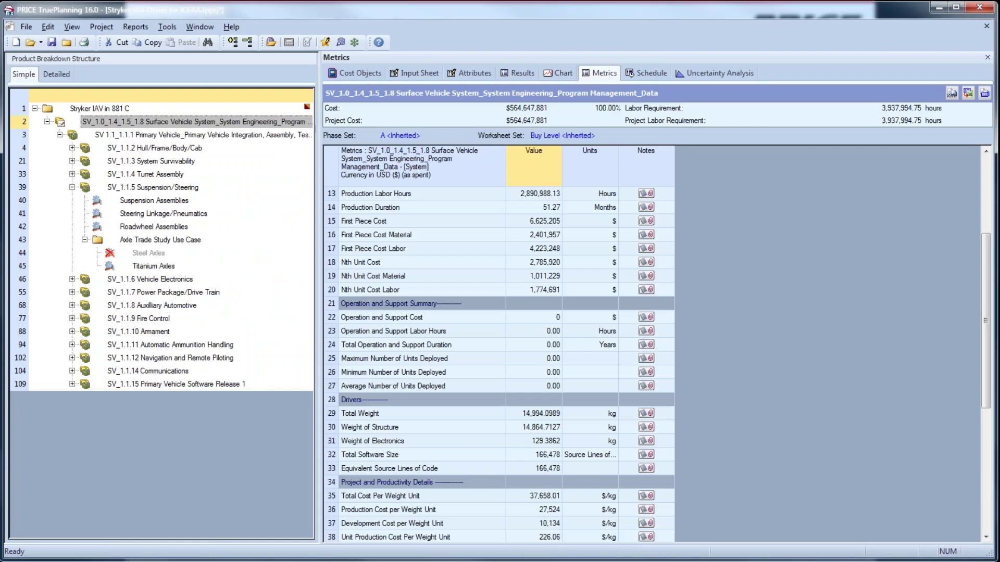
Switch to PRICE TruePlanning, collapse Suspension/Steering, and expand Power Package/Drive Train down to the options in the Engine Options - Supplier Assessment Use Case folder.
{"action": "left_click", "coordinate": [72, 187]}
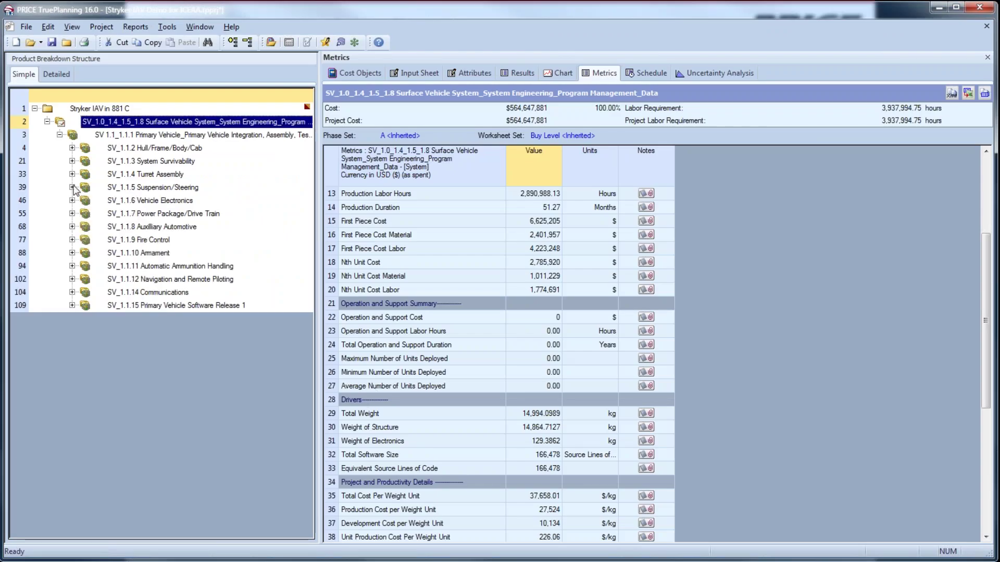
{"action": "left_click", "coordinate": [72, 213]}
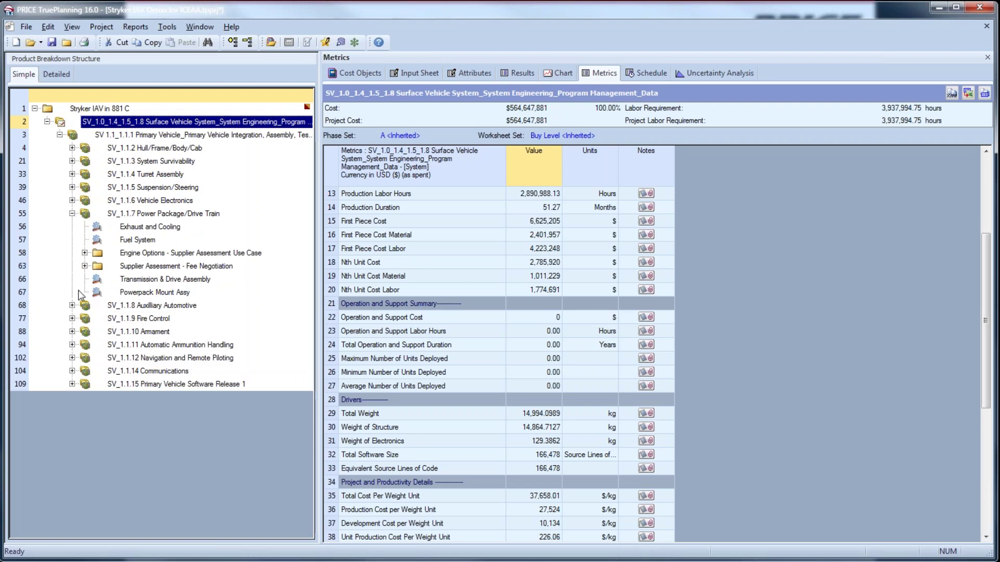
{"action": "left_click", "coordinate": [85, 253]}
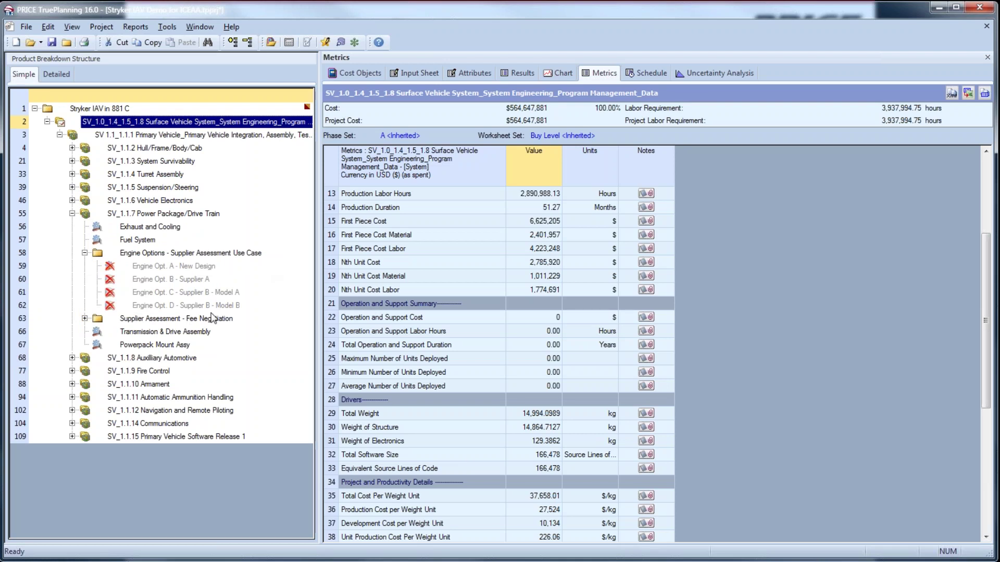
Include Engine Opt. A - New Design in the estimate, recalculate the project, and show the input sheet.
{"action": "right_click", "coordinate": [152, 267]}
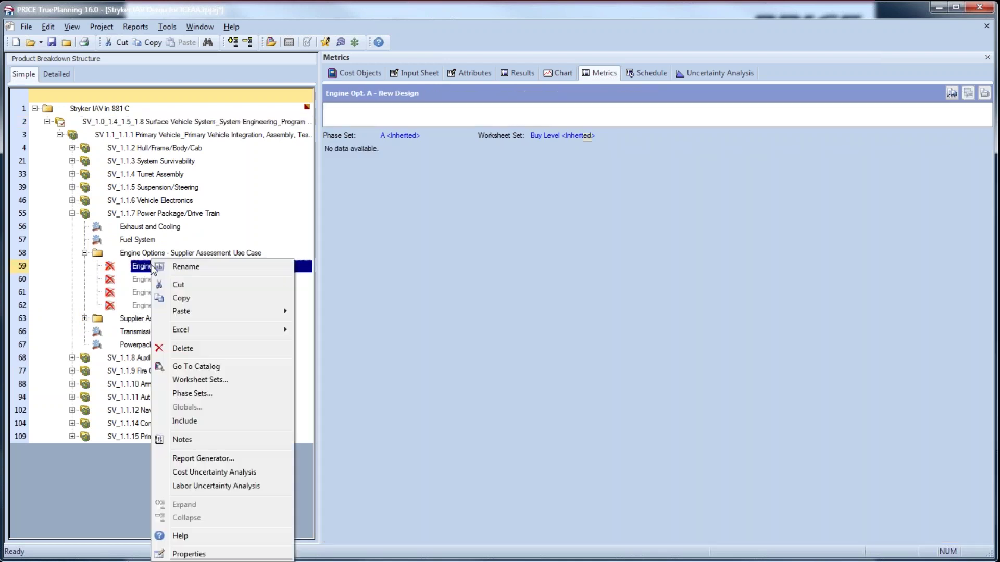
{"action": "left_click", "coordinate": [180, 423]}
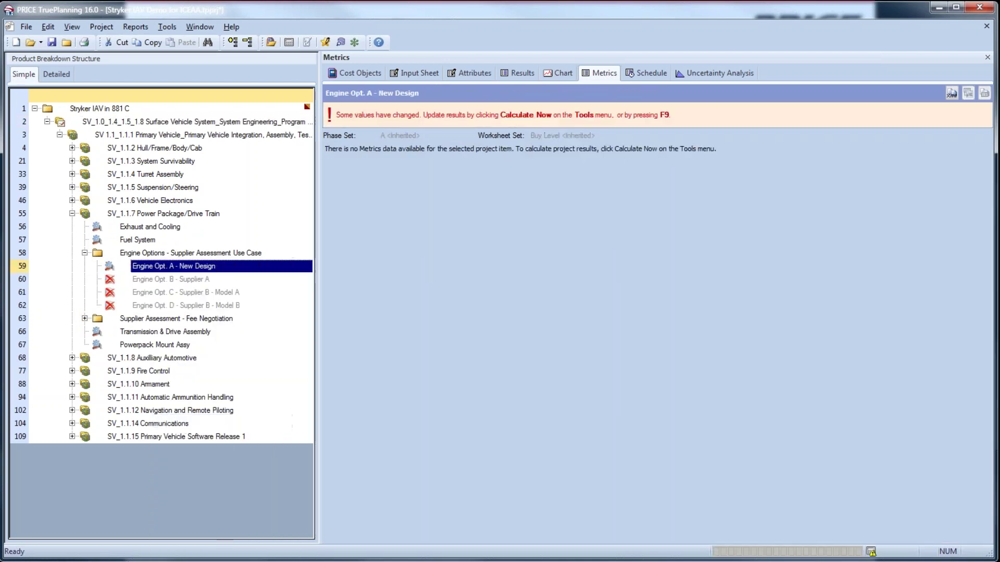
{"action": "key", "text": "F9"}
{"action": "left_click", "coordinate": [408, 74]}
Include Engine Opt. B - Supplier A and the Supplier B options C - Model A and D - Model B in the estimate.
{"action": "right_click", "coordinate": [156, 279]}
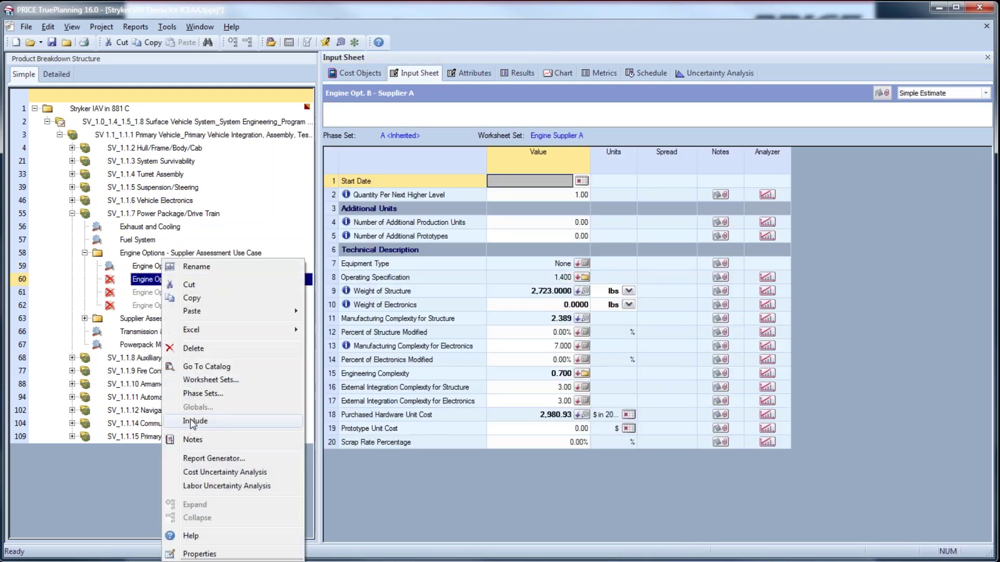
{"action": "left_click", "coordinate": [192, 425]}
{"action": "right_click", "coordinate": [152, 292]}
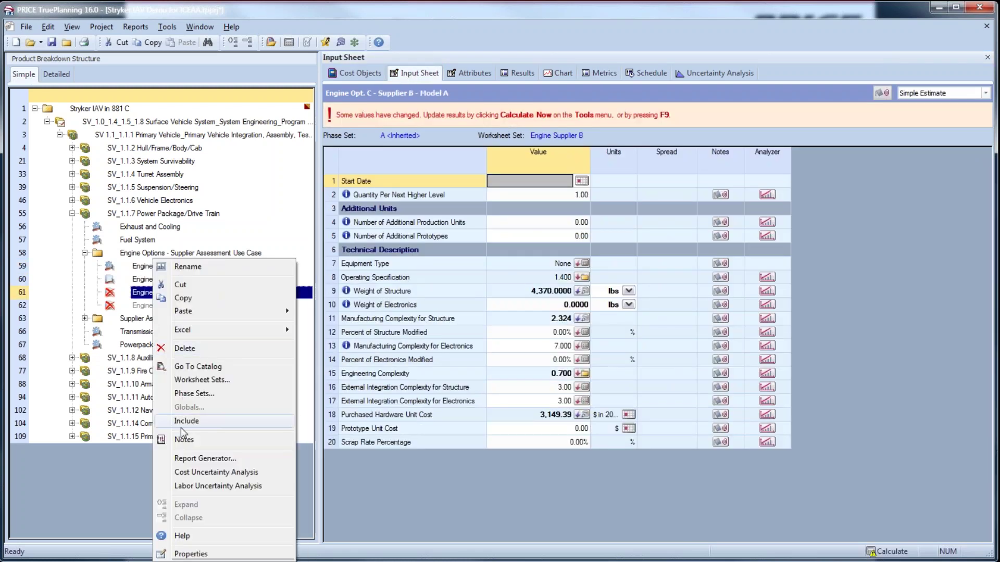
{"action": "left_click", "coordinate": [182, 423]}
{"action": "right_click", "coordinate": [152, 306]}
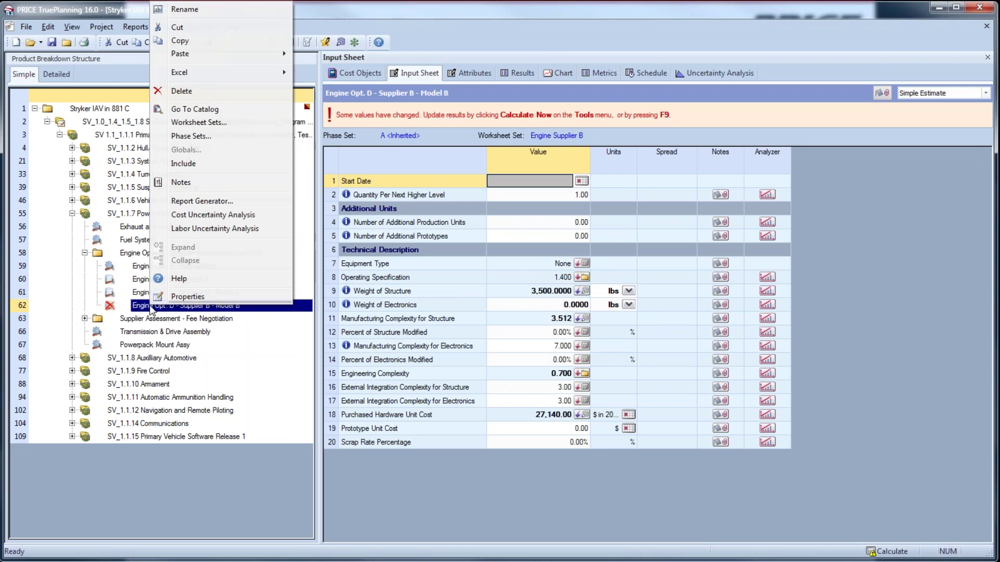
{"action": "left_click", "coordinate": [183, 164]}
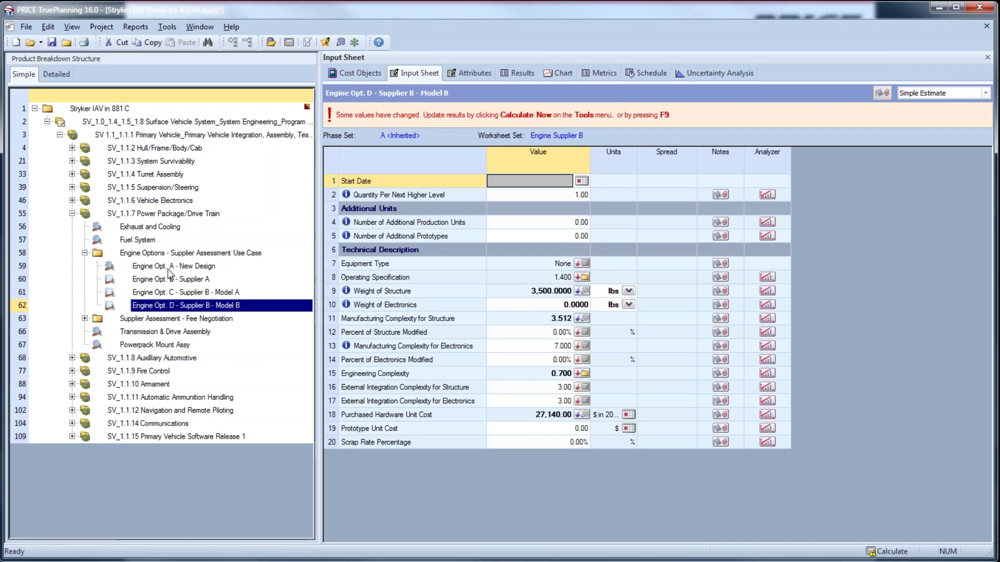
Recalculate the project and display the Supplier Assessment - Make vs. Buy chart for the Engine Options folder.
{"action": "left_click", "coordinate": [173, 255]}
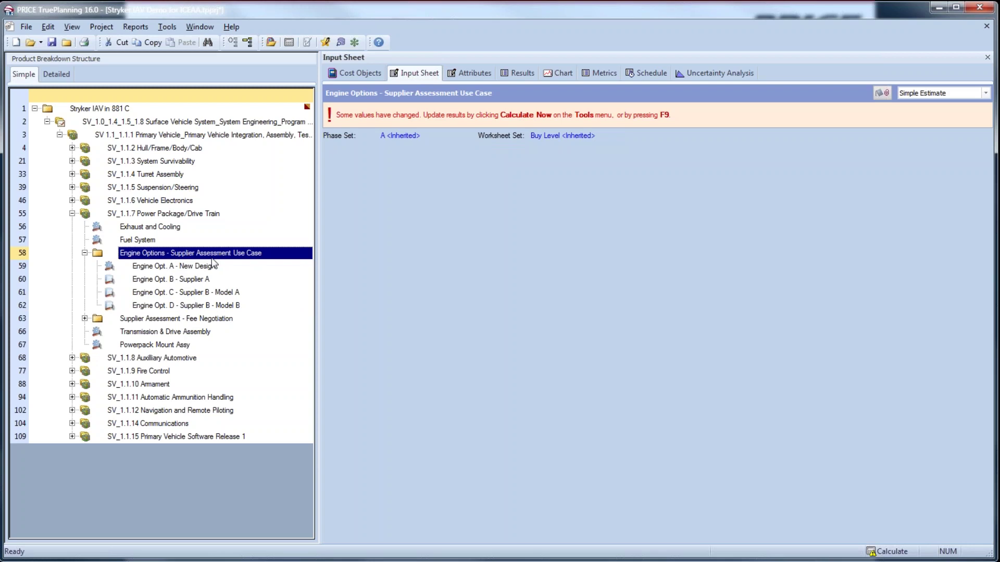
{"action": "left_click", "coordinate": [568, 73]}
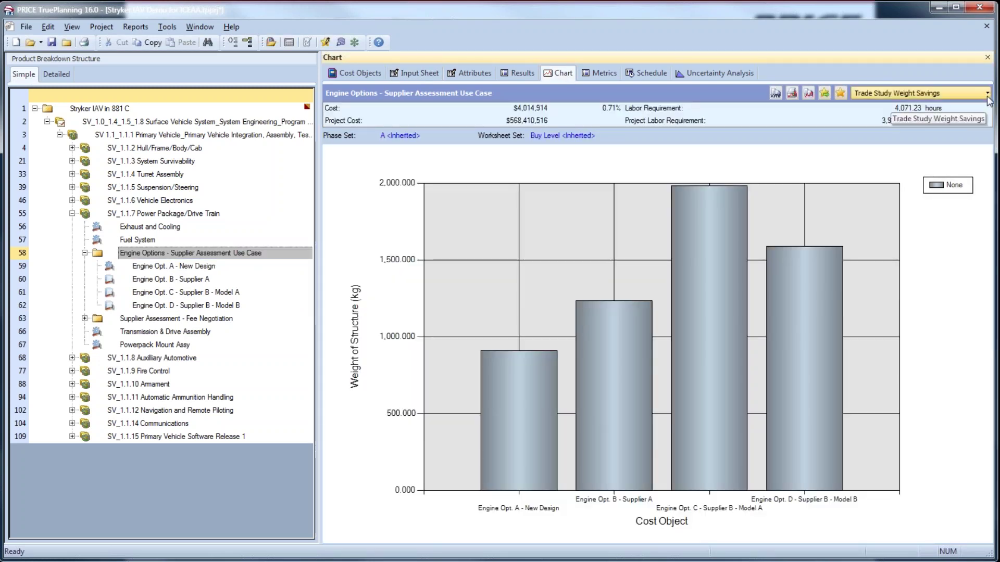
{"action": "left_click", "coordinate": [987, 93]}
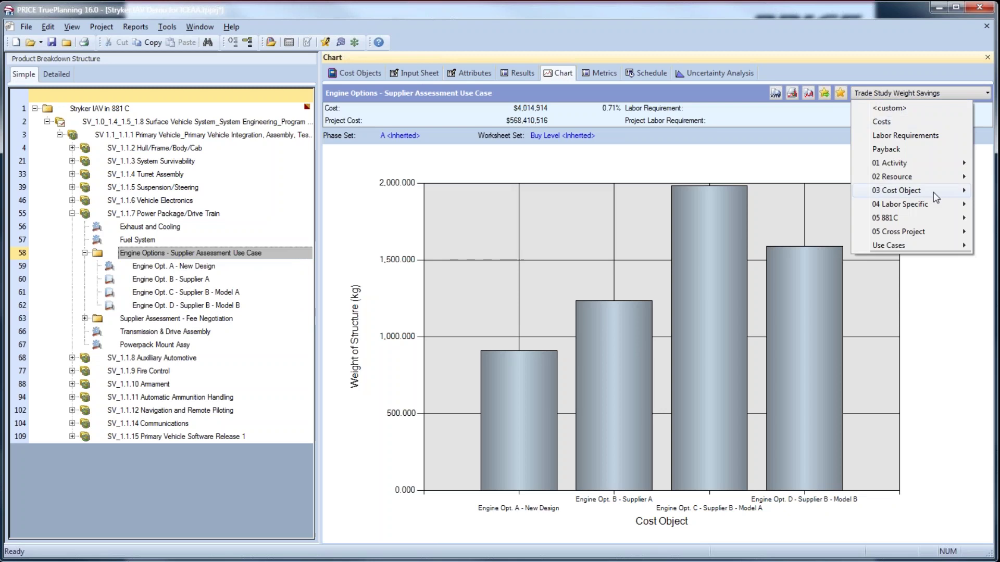
{"action": "mouse_move", "coordinate": [906, 247]}
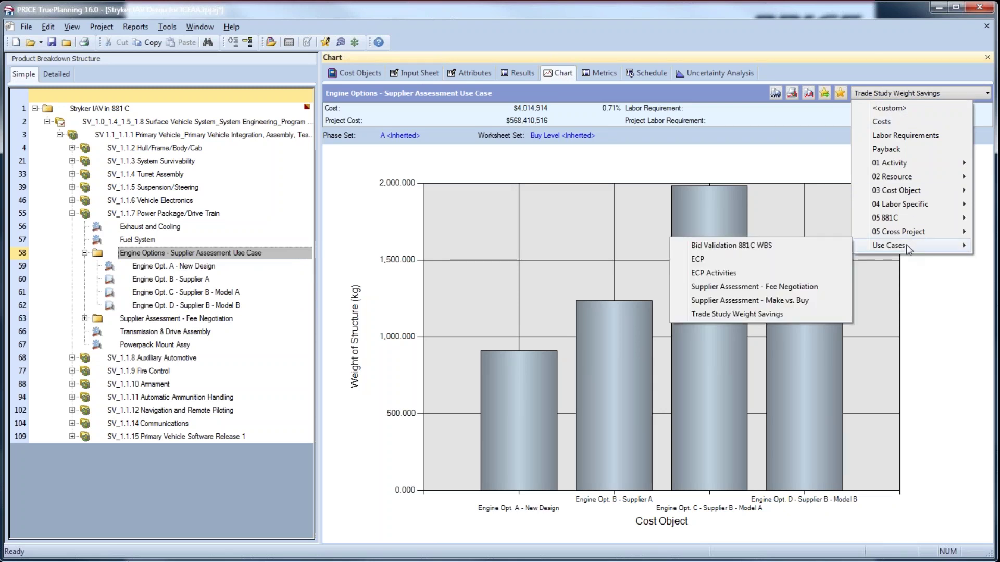
{"action": "left_click", "coordinate": [803, 306]}
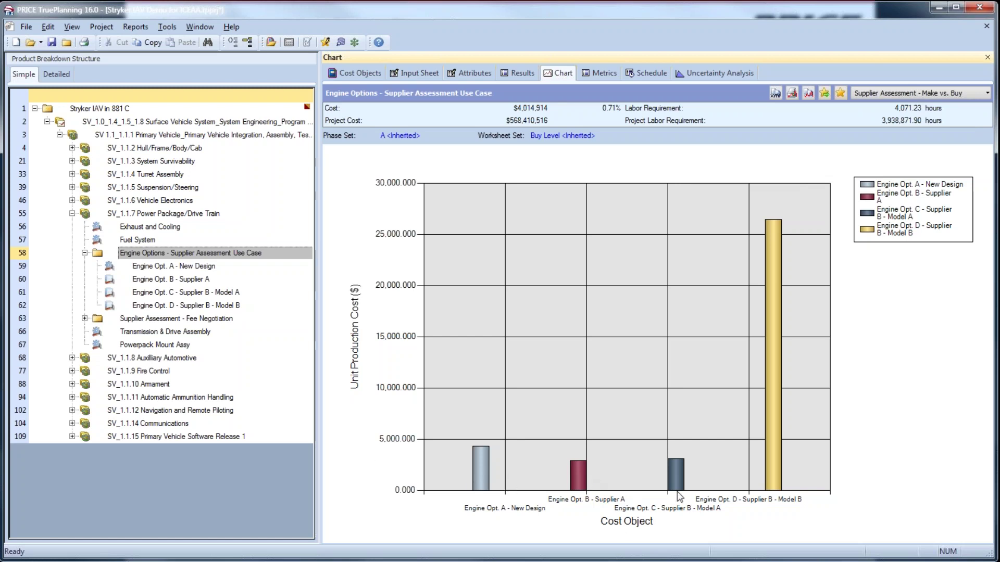
Read the charted unit production costs of engine options C and B, and review them against the Use Case #5A requirements slide.
{"action": "mouse_move", "coordinate": [680, 481]}
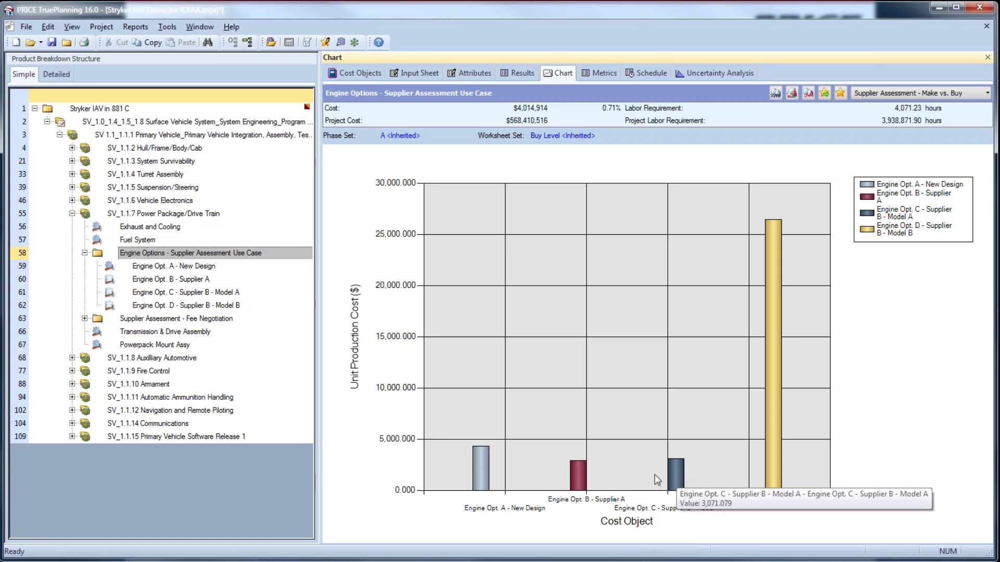
{"action": "mouse_move", "coordinate": [575, 475]}
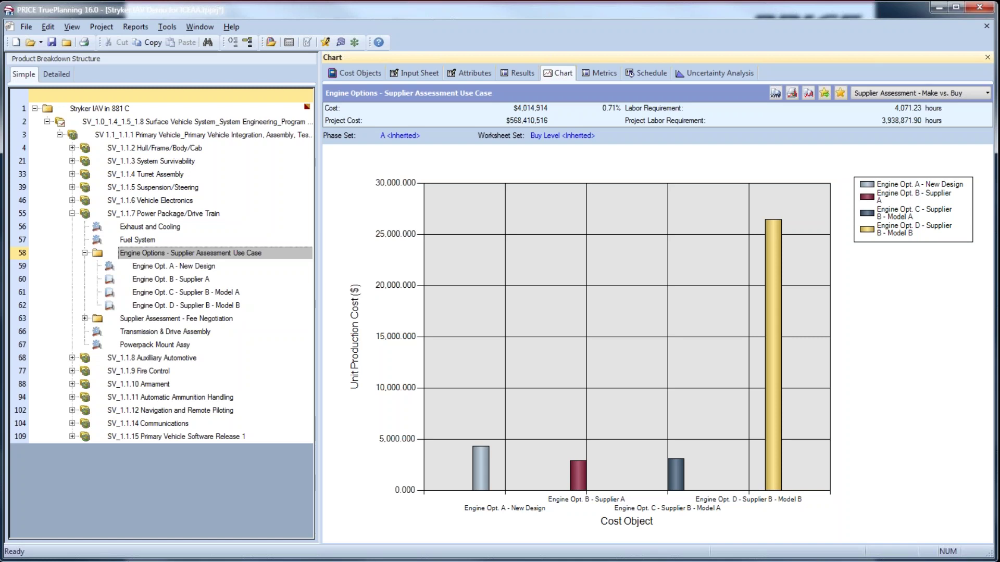
{"action": "key", "text": "alt+Tab"}
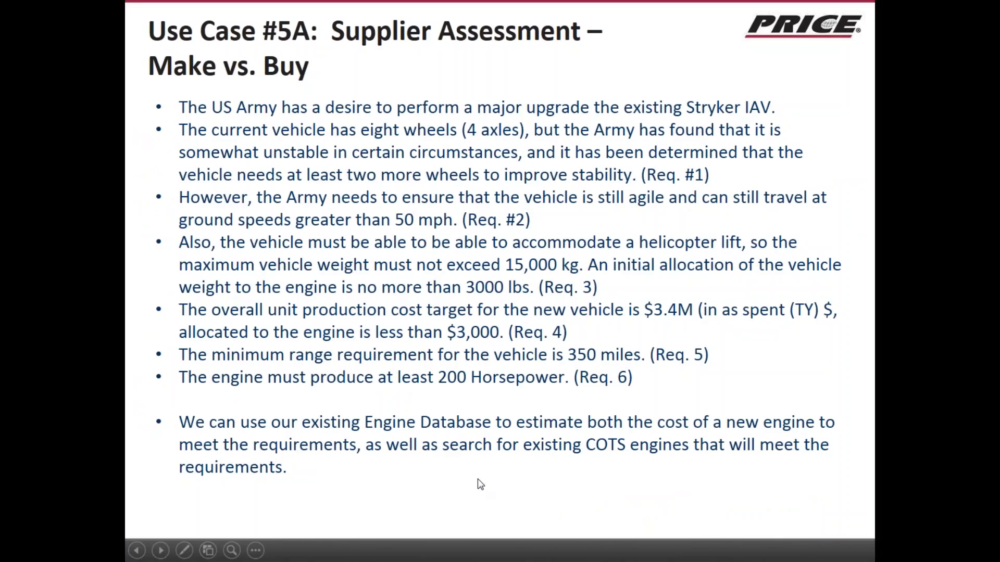
{"action": "left_click", "coordinate": [537, 411]}
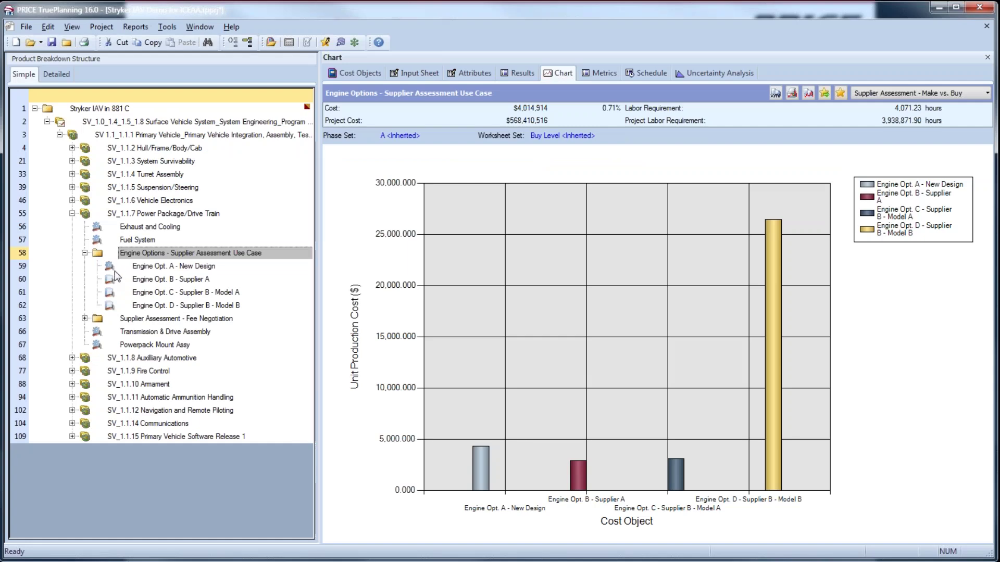
Return to TruePlanning, expand the Supplier Assessment - Fee Negotiation folder, and view the Engine Opt. B options with 15% and 12% fees.
{"action": "left_click", "coordinate": [84, 253]}
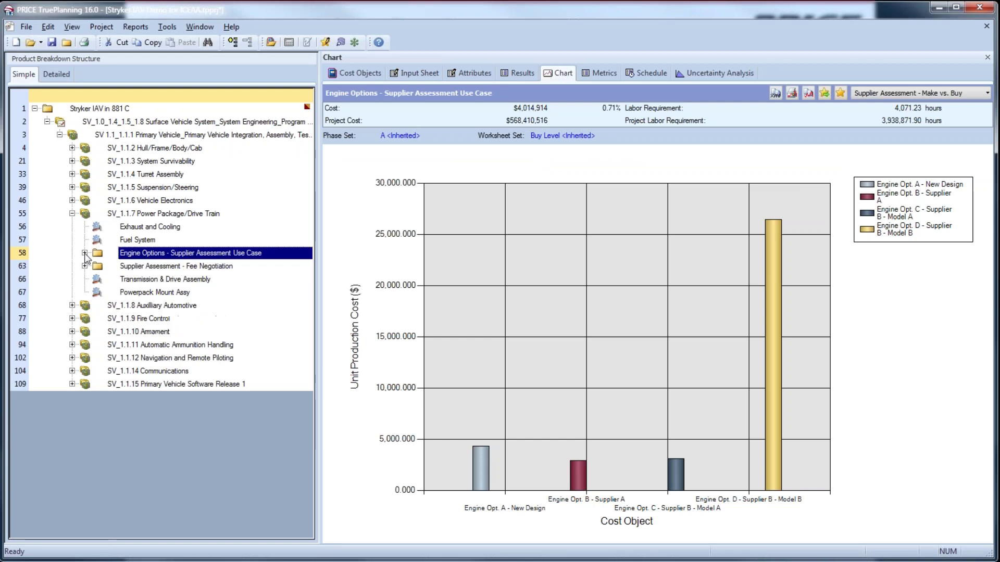
{"action": "left_click", "coordinate": [84, 266]}
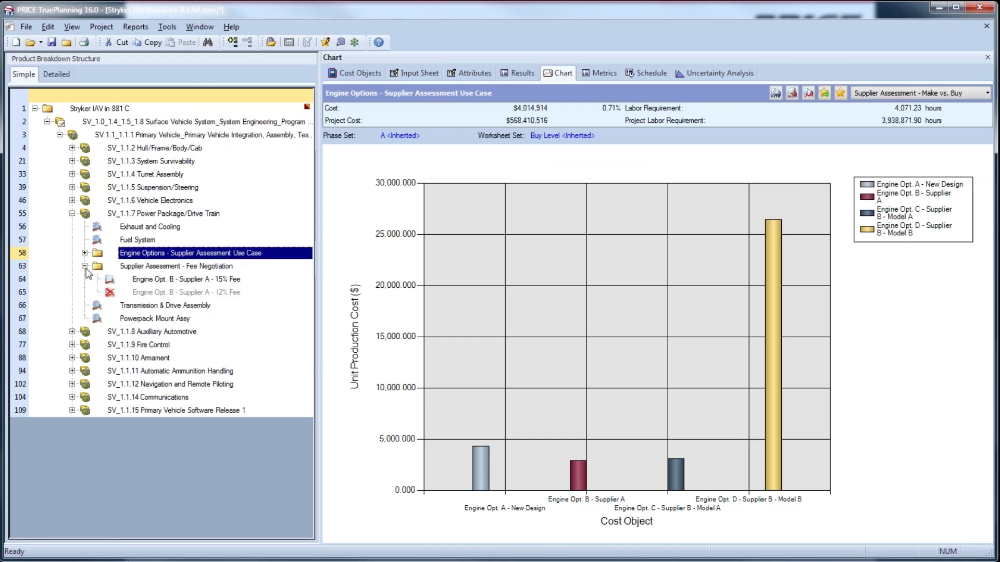
{"action": "left_click", "coordinate": [84, 253]}
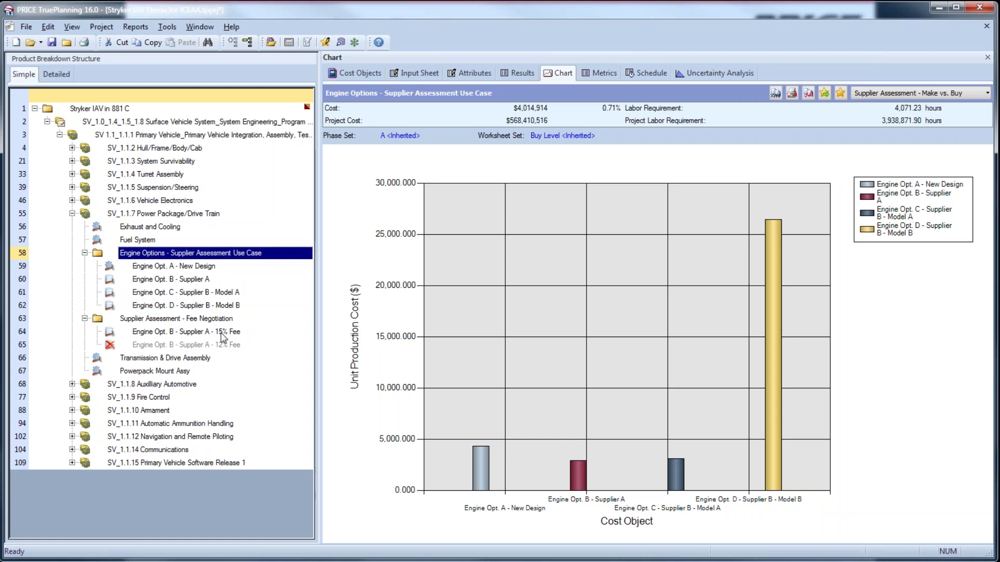
{"action": "left_click", "coordinate": [155, 333]}
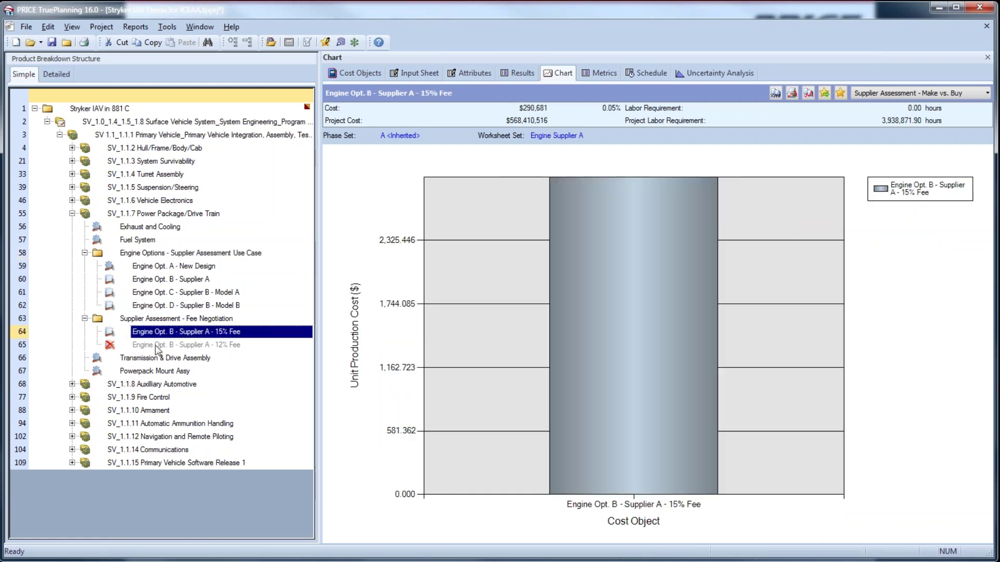
{"action": "left_click", "coordinate": [156, 346]}
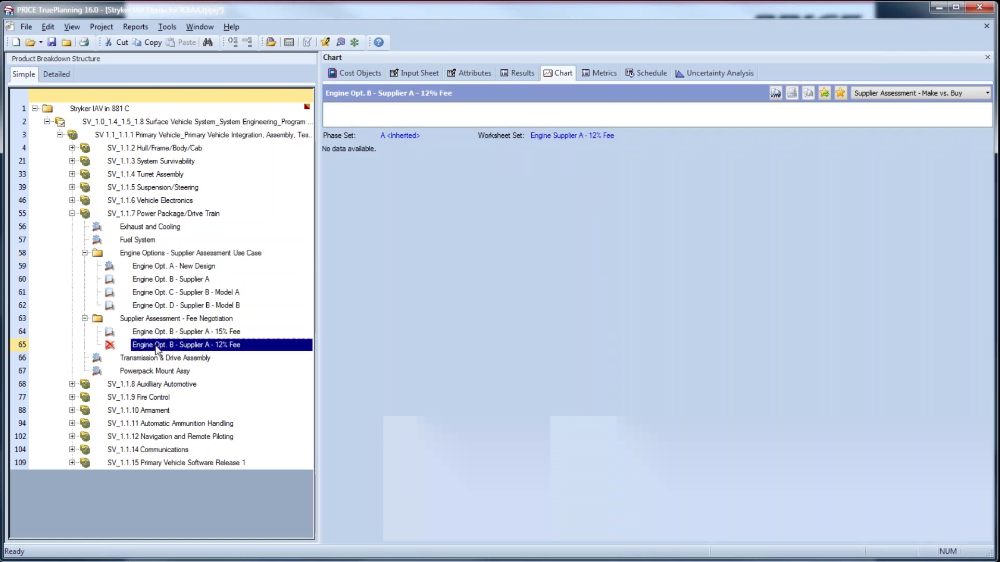
For the 15% fee engine option, examine the Production Manufacturing Material fee under Hardware COTS in the Engine Supplier A worksheet set.
{"action": "left_click", "coordinate": [149, 320]}
{"action": "left_click", "coordinate": [152, 334]}
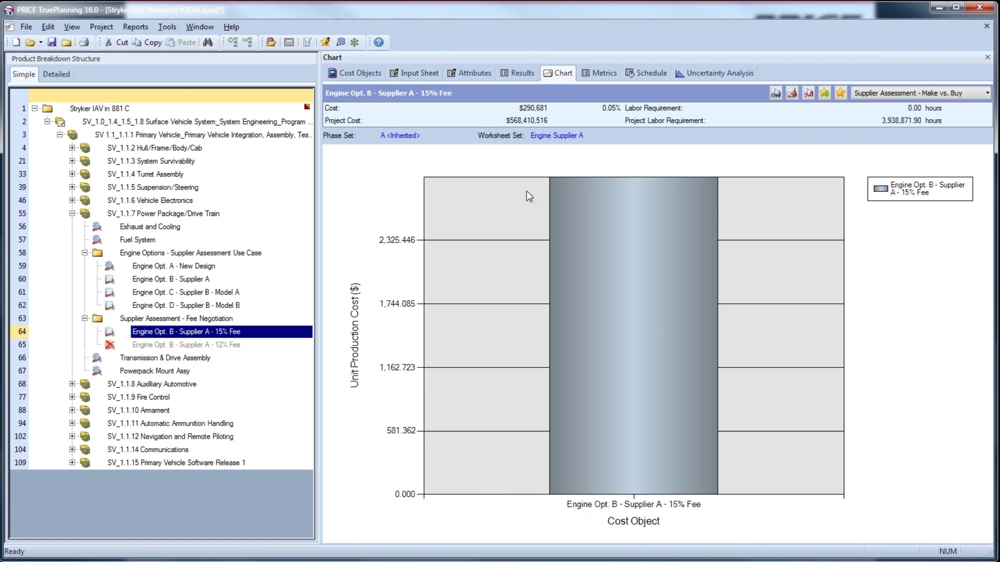
{"action": "left_click", "coordinate": [559, 136]}
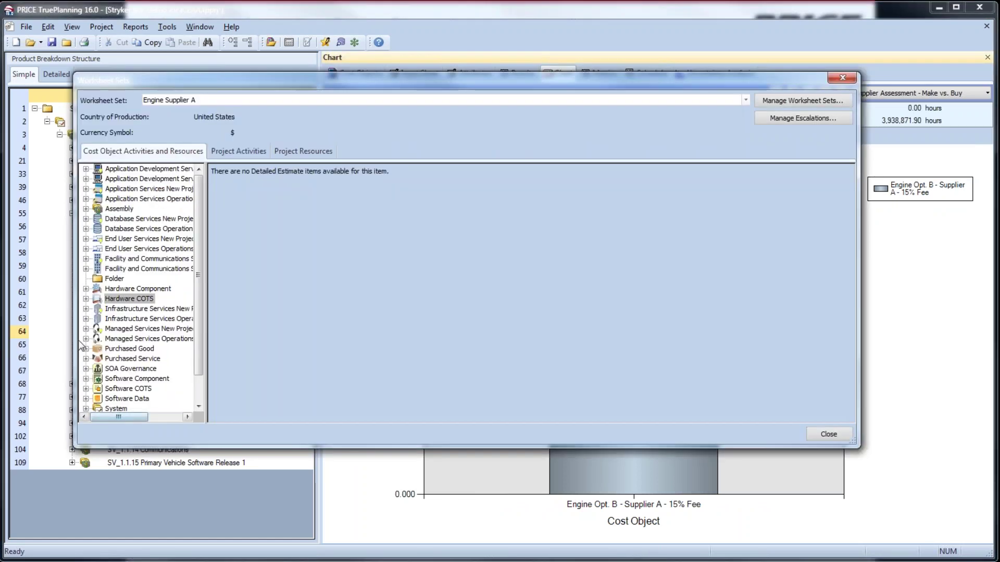
{"action": "left_click", "coordinate": [86, 298]}
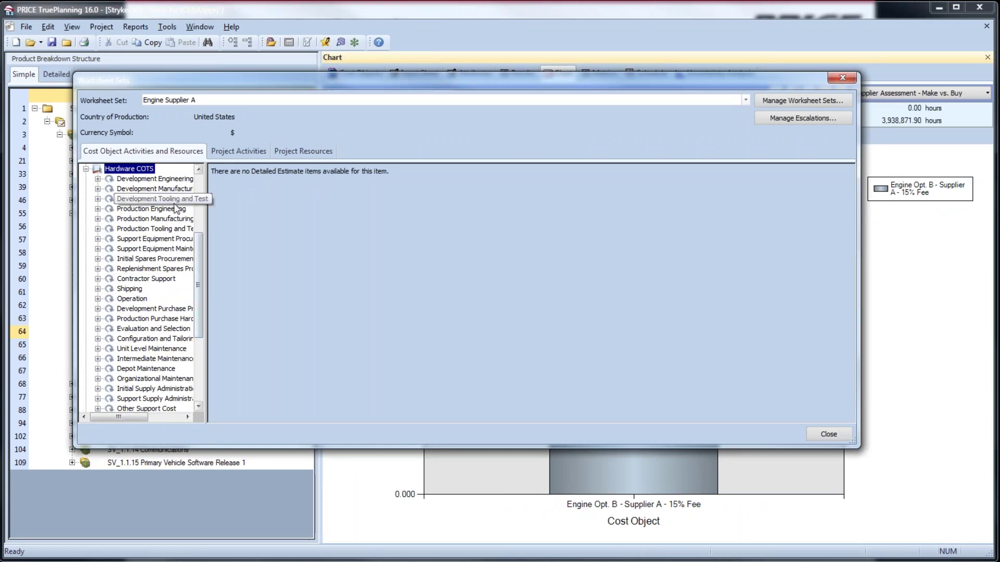
{"action": "left_click", "coordinate": [97, 179]}
{"action": "left_click", "coordinate": [97, 179]}
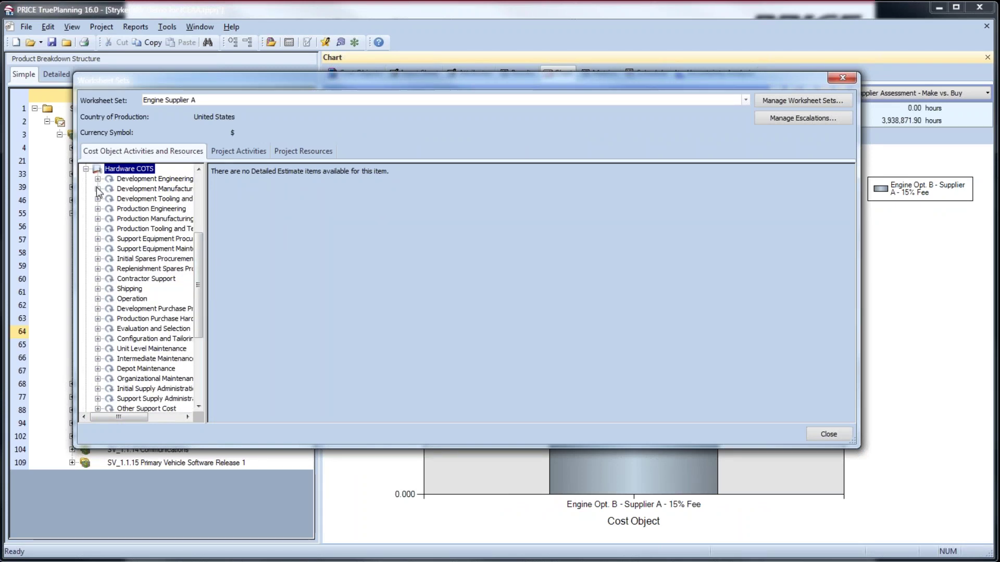
{"action": "left_click", "coordinate": [97, 219]}
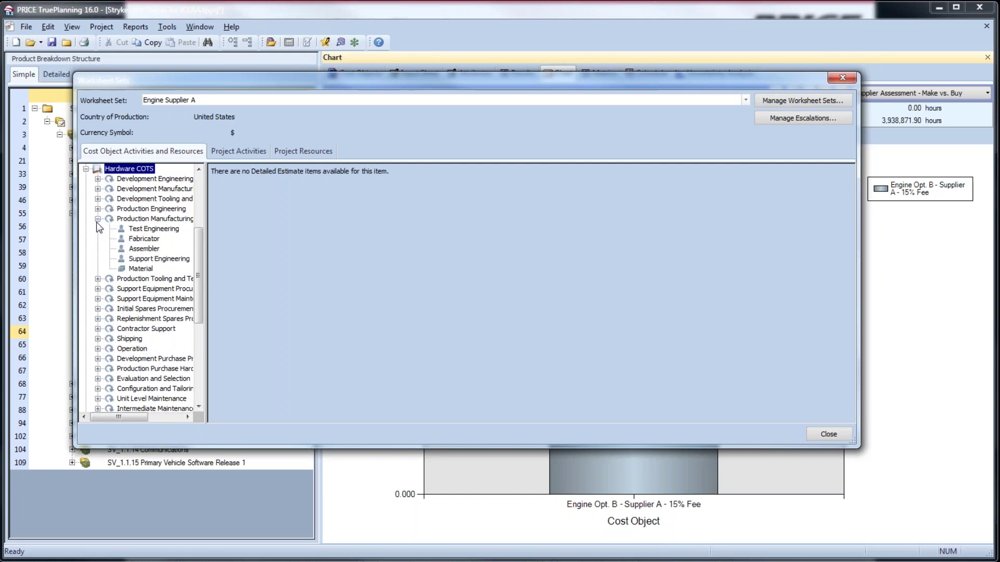
{"action": "left_click", "coordinate": [140, 268]}
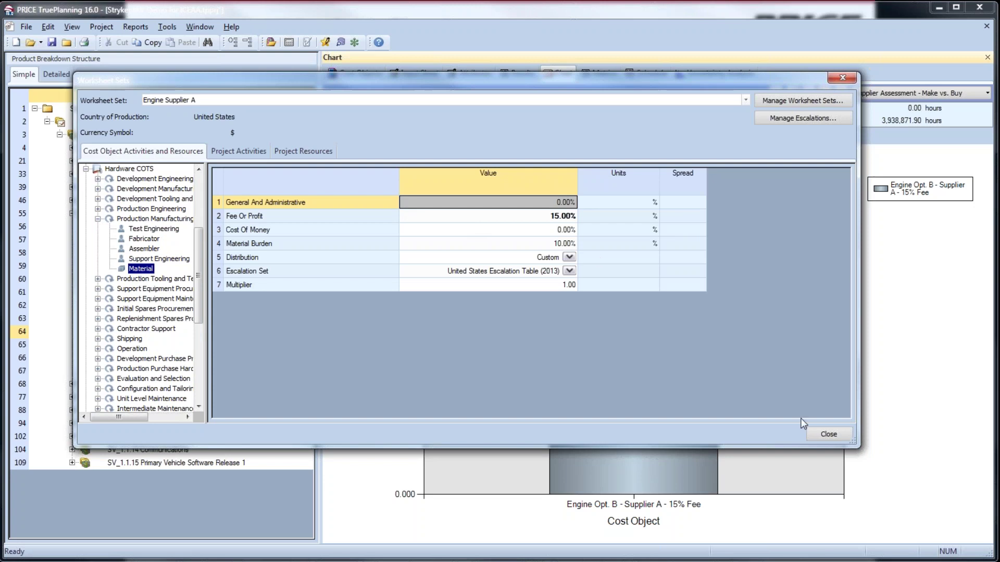
{"action": "left_click", "coordinate": [827, 435]}
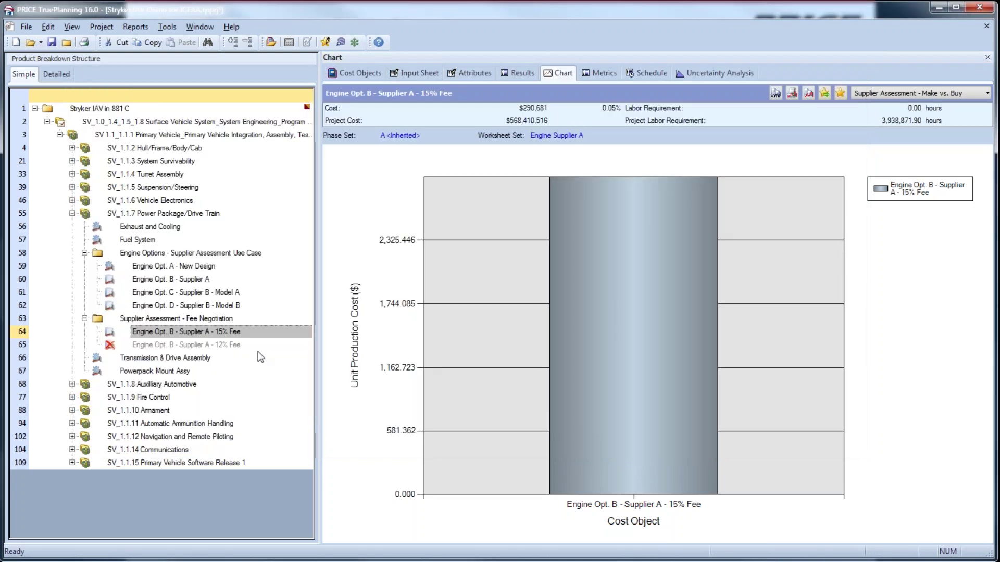
Include Engine Opt. B - Supplier A - 12% Fee in the estimate and recalculate the project.
{"action": "left_click", "coordinate": [233, 346]}
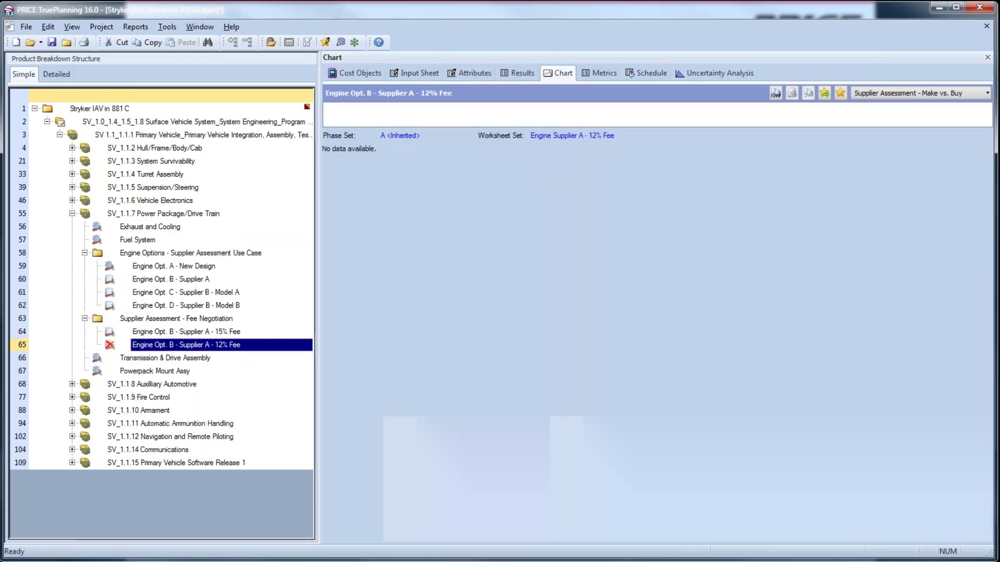
{"action": "right_click", "coordinate": [232, 347]}
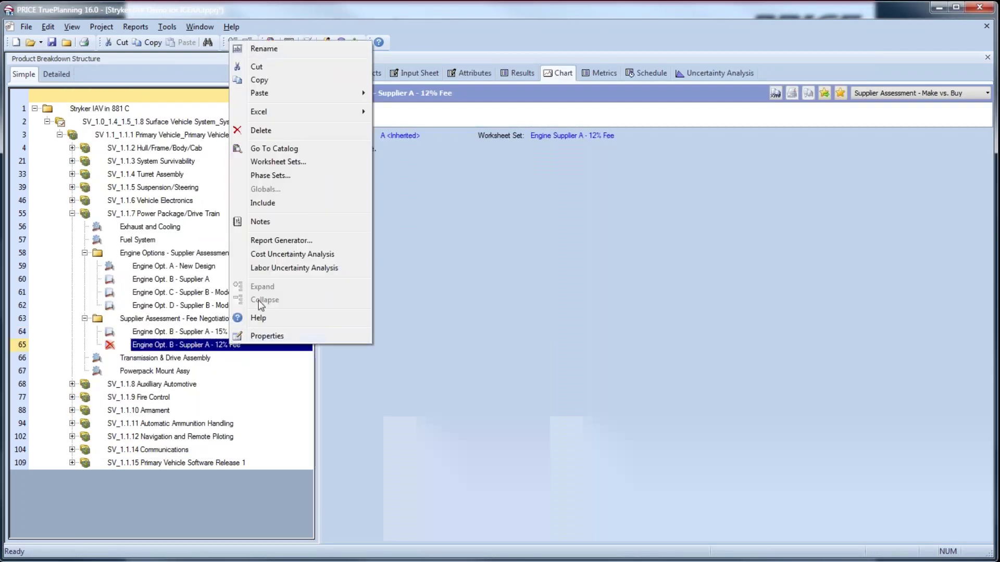
{"action": "left_click", "coordinate": [279, 207]}
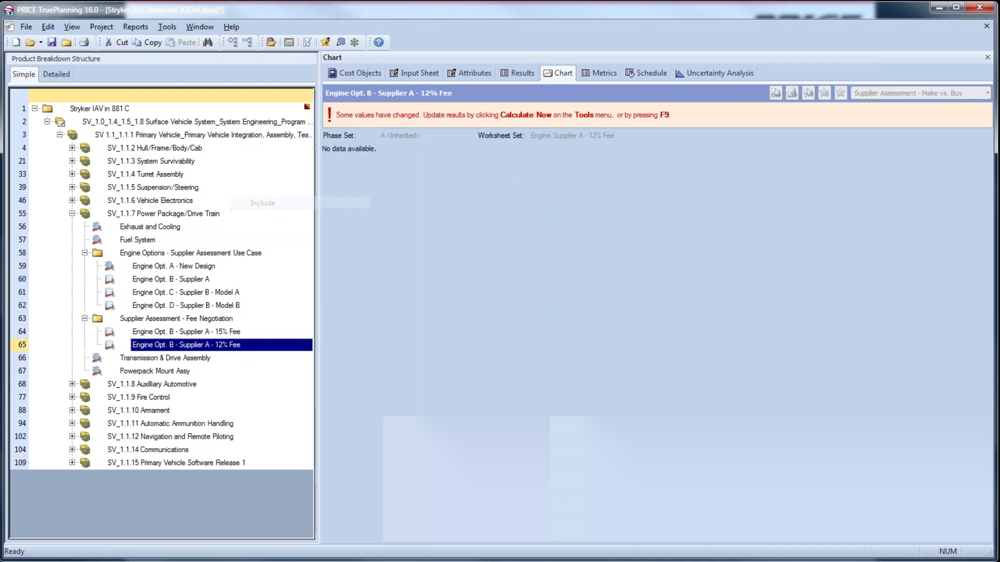
{"action": "key", "text": "F9"}
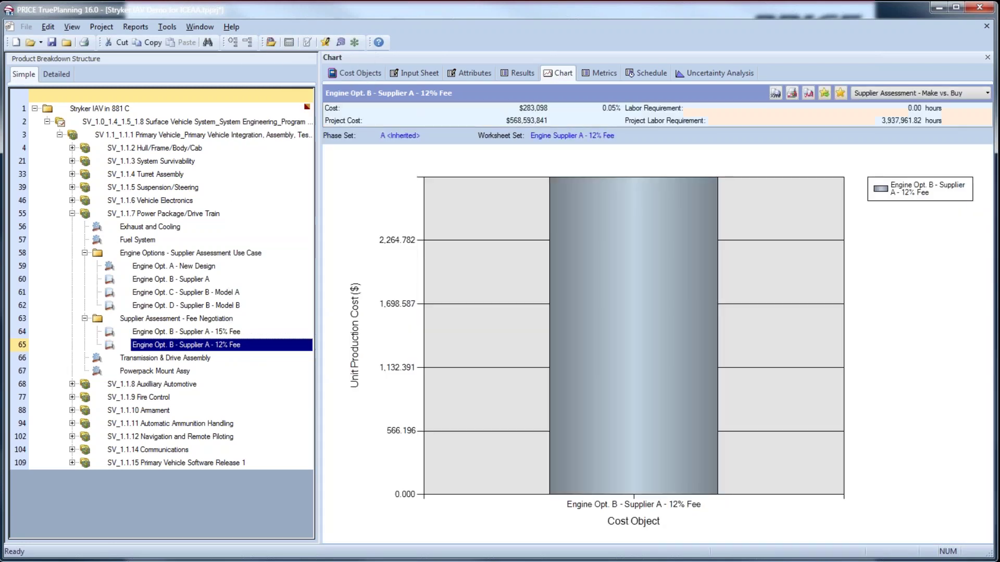
Check the Fee Or Profit row for Hardware COTS Production Manufacturing Material in the Engine Supplier A - 12% Fee worksheet set.
{"action": "left_click", "coordinate": [573, 136]}
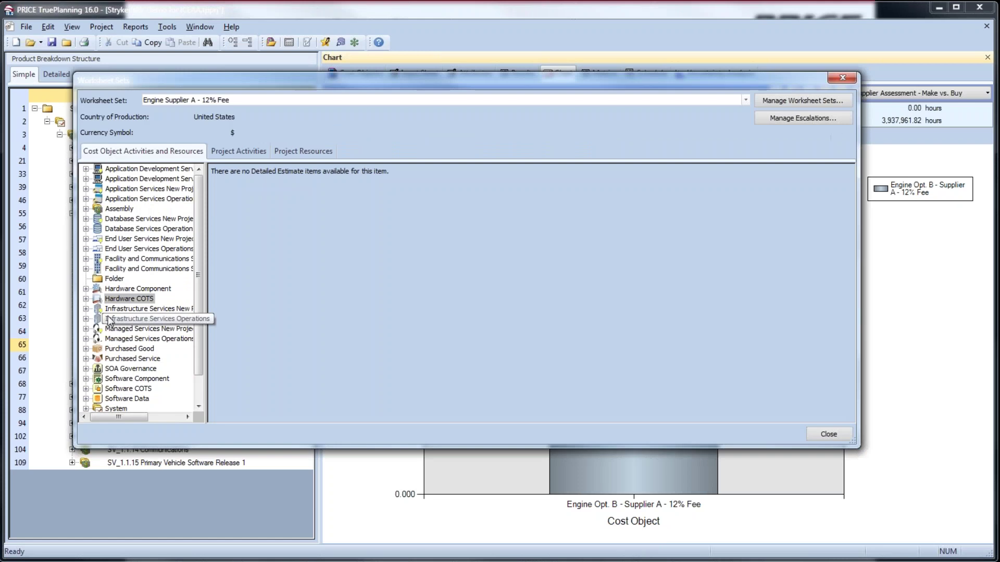
{"action": "left_click", "coordinate": [87, 302]}
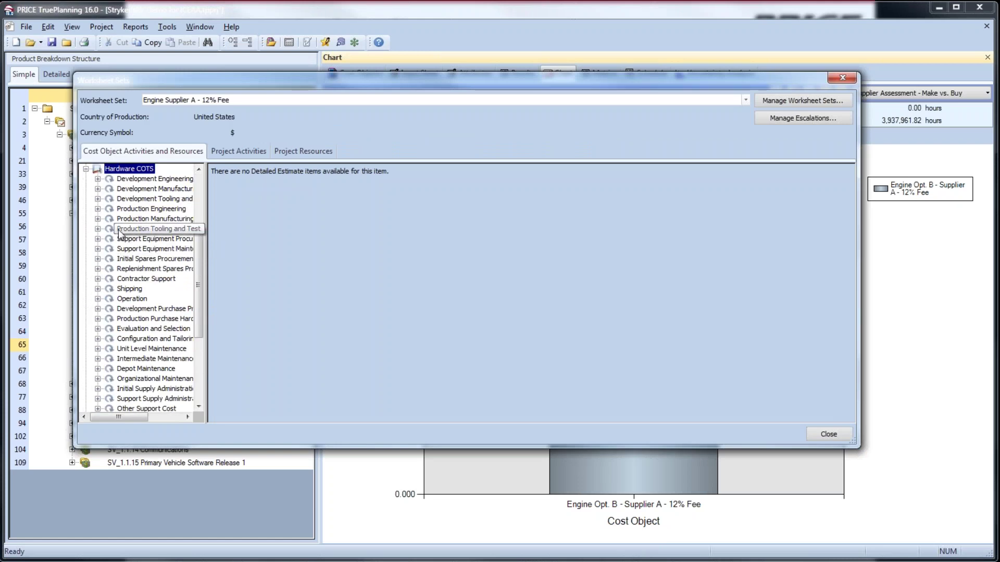
{"action": "left_click", "coordinate": [97, 219]}
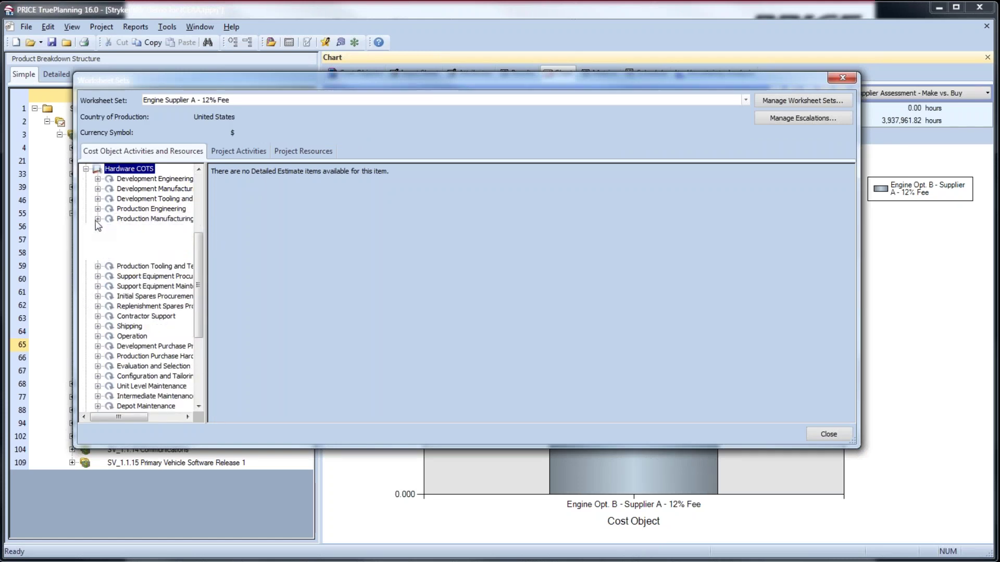
{"action": "left_click", "coordinate": [134, 269]}
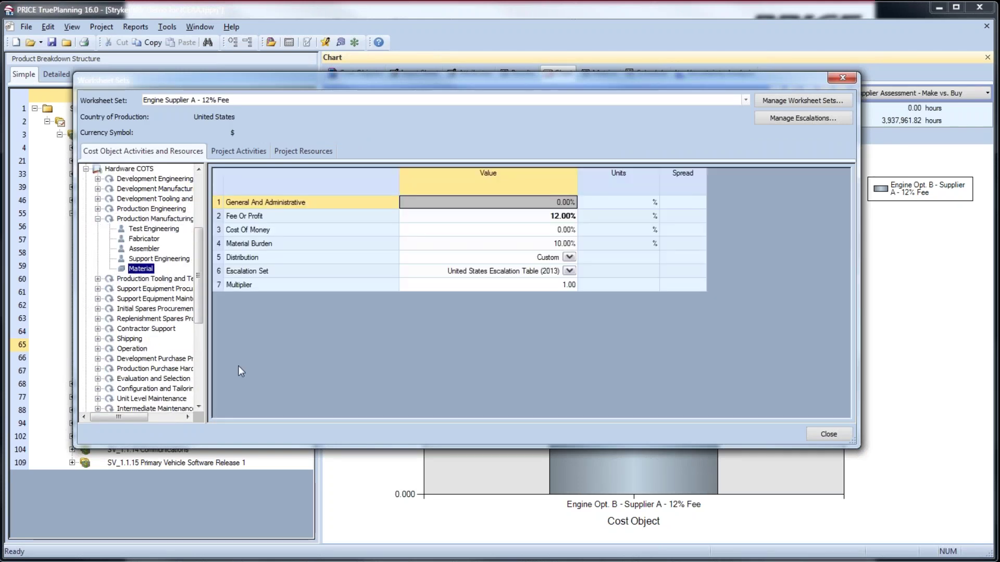
{"action": "left_click", "coordinate": [355, 219]}
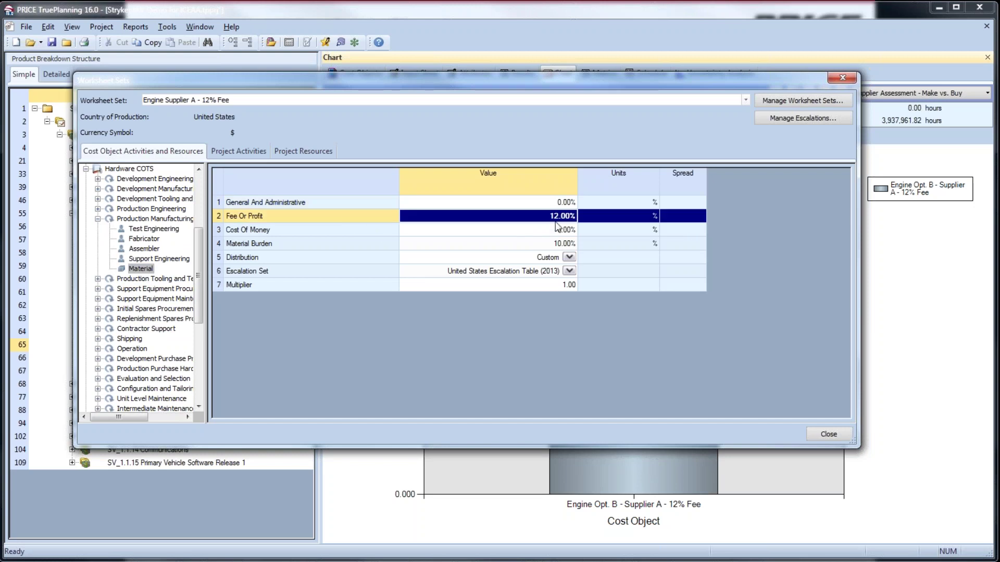
{"action": "left_click", "coordinate": [834, 434]}
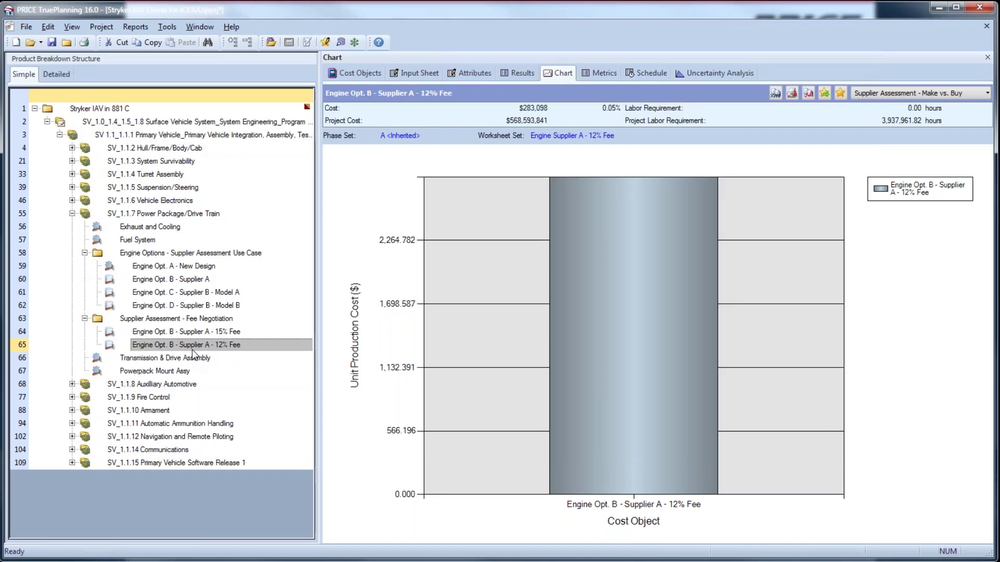
Compare the 15% and 12% fee options on the Supplier Assessment - Fee Negotiation folder's chart, and advance the presentation slides to the closing slide.
{"action": "left_click", "coordinate": [186, 319]}
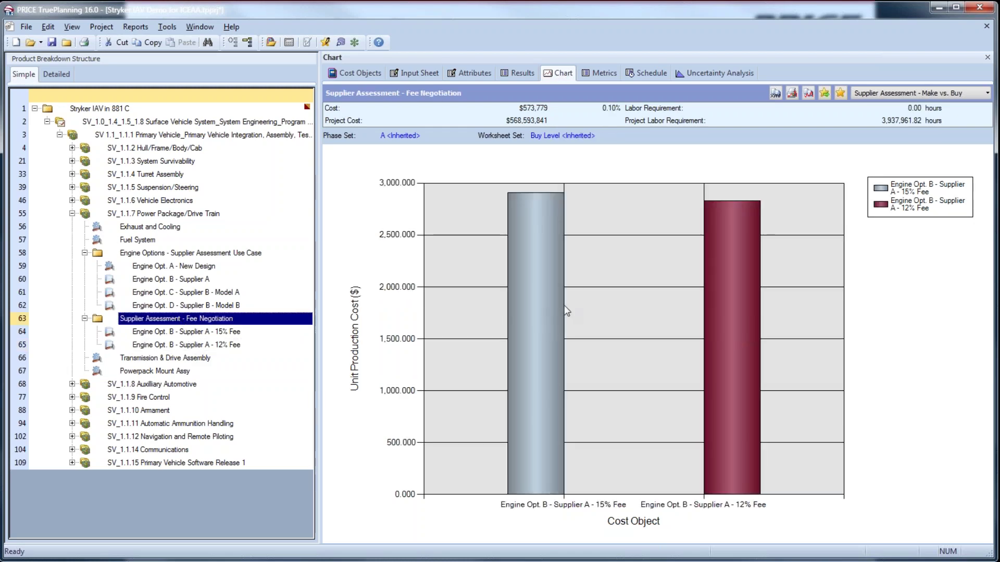
{"action": "mouse_move", "coordinate": [735, 286]}
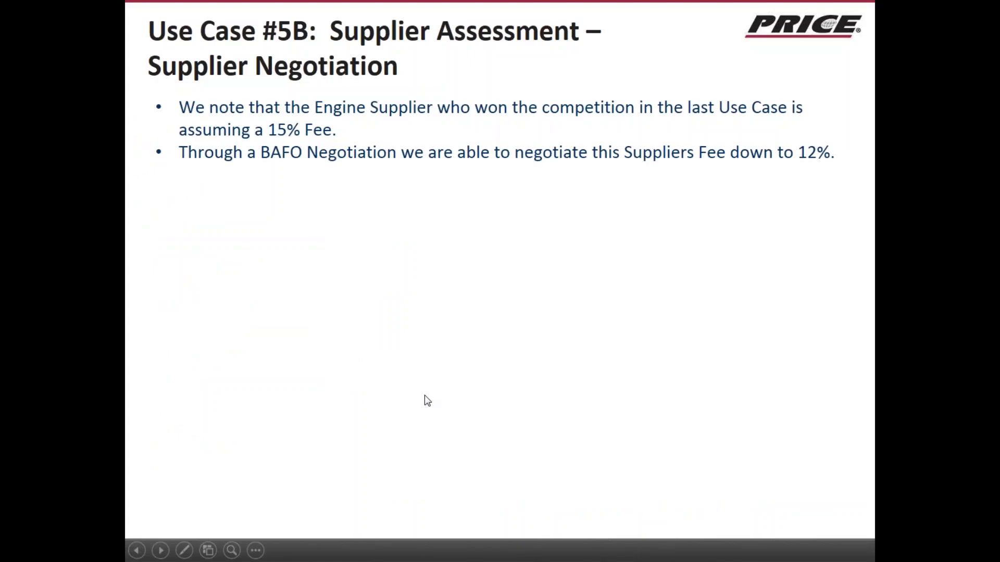
{"action": "key", "text": "Right"}
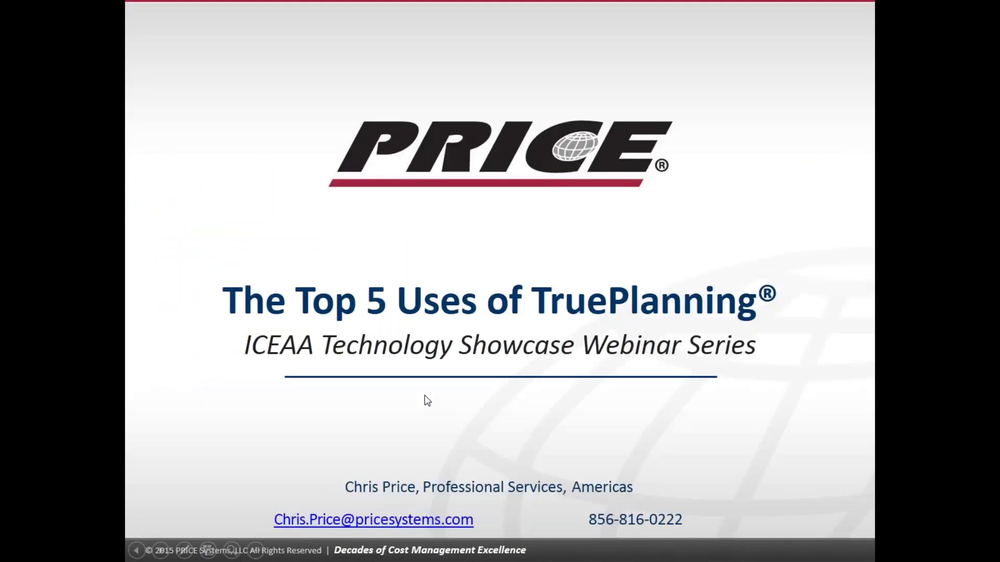